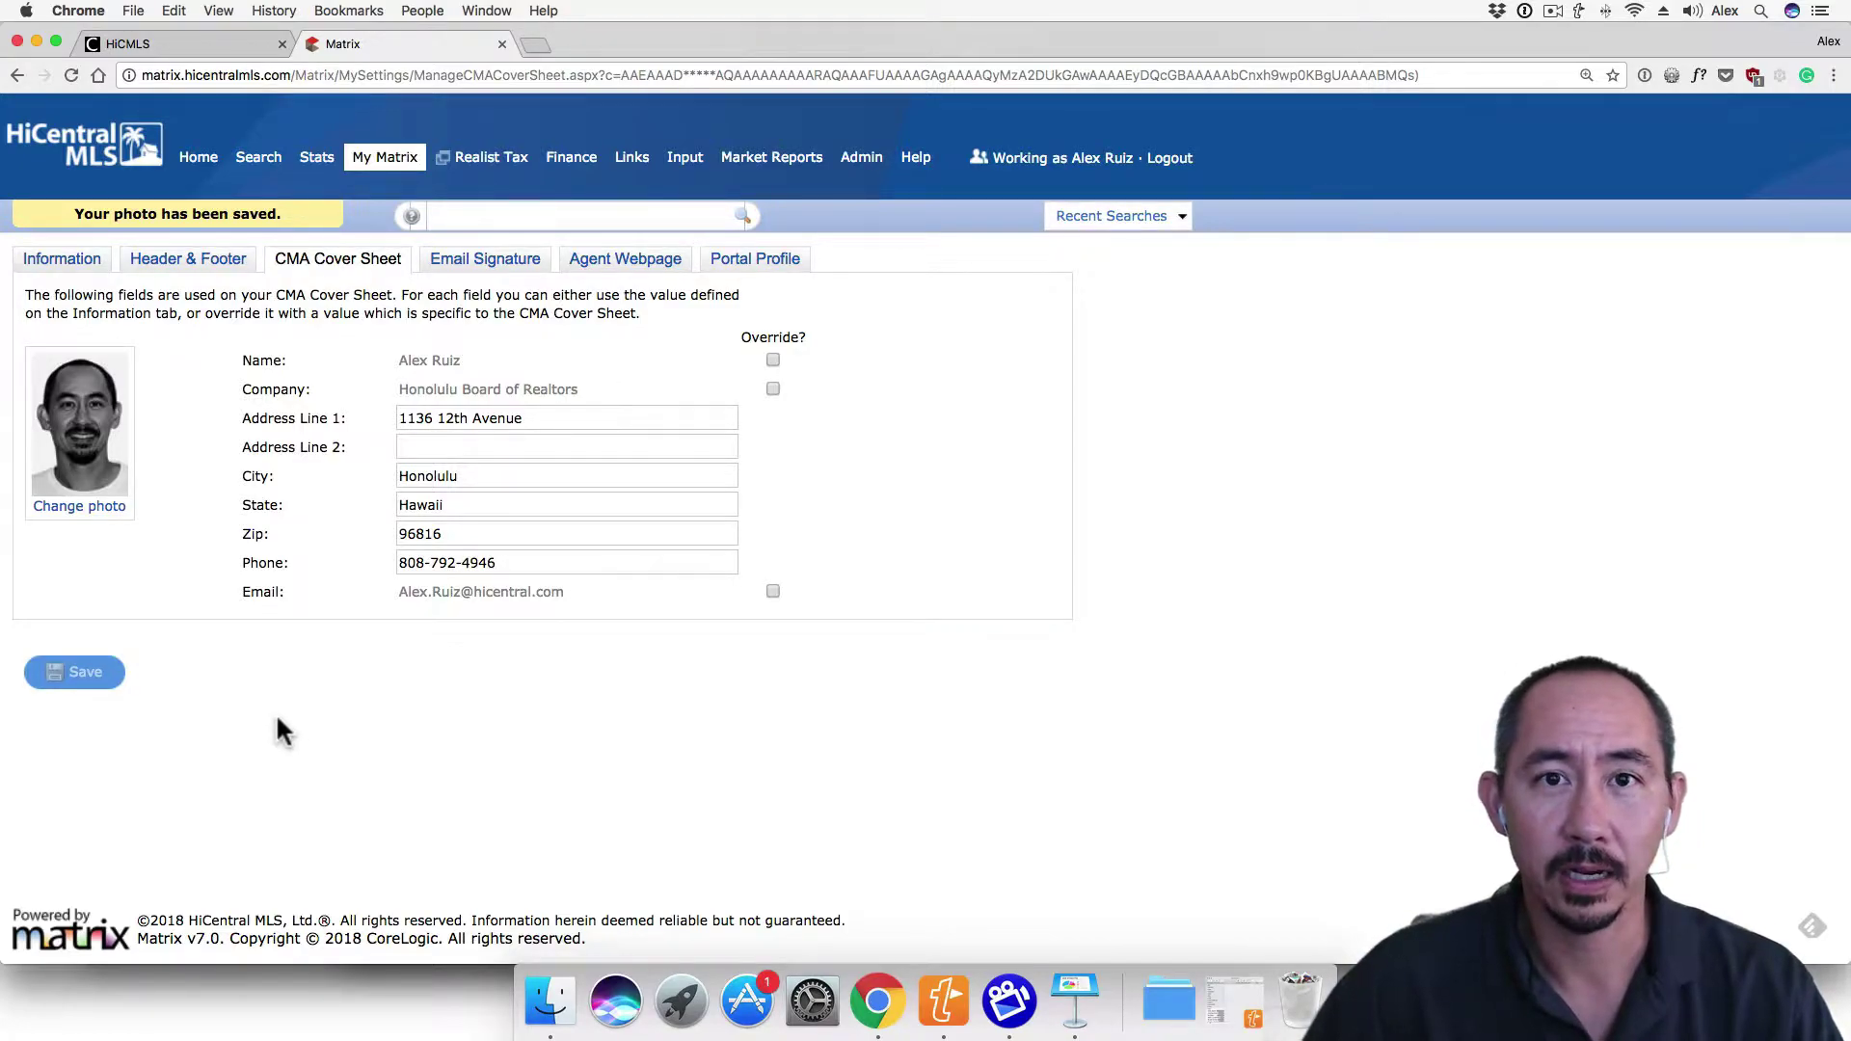
Open the Email Signature settings and delete the entire existing signature from the editor
{"action": "left_click", "coordinate": [470, 270]}
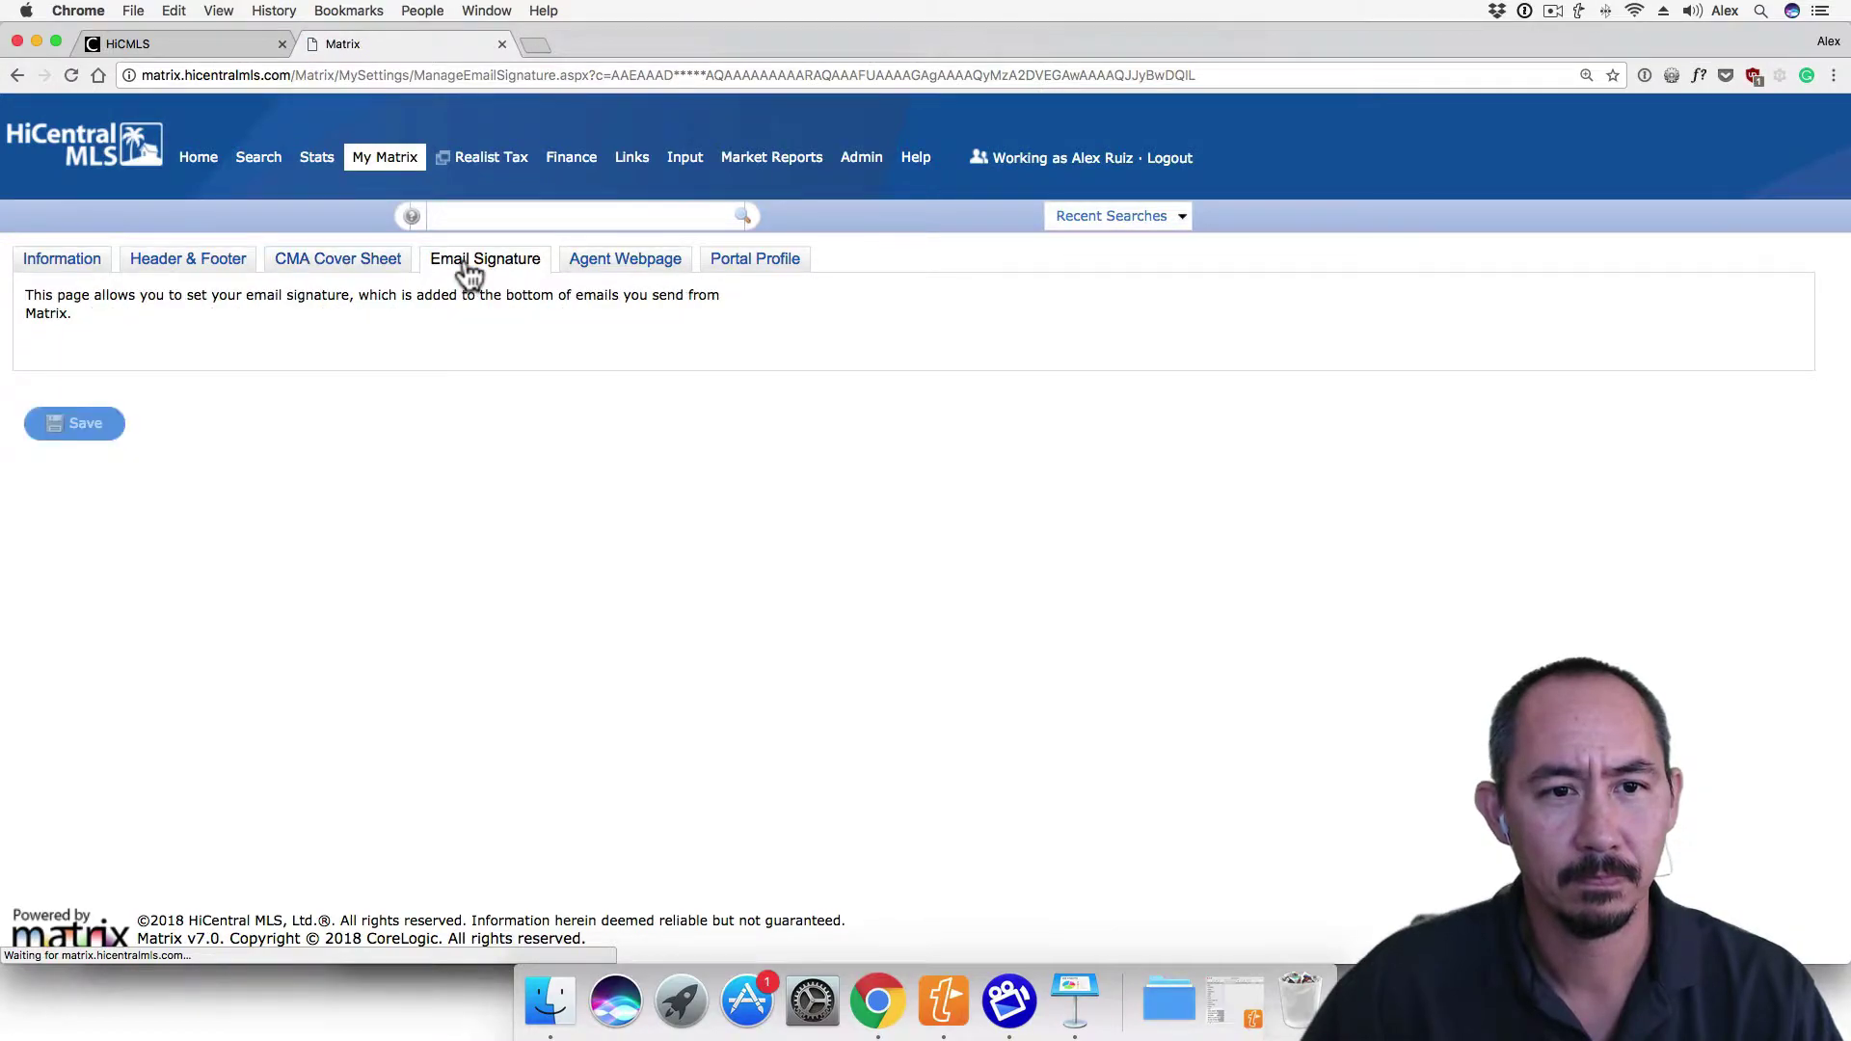
{"action": "left_click", "coordinate": [413, 683]}
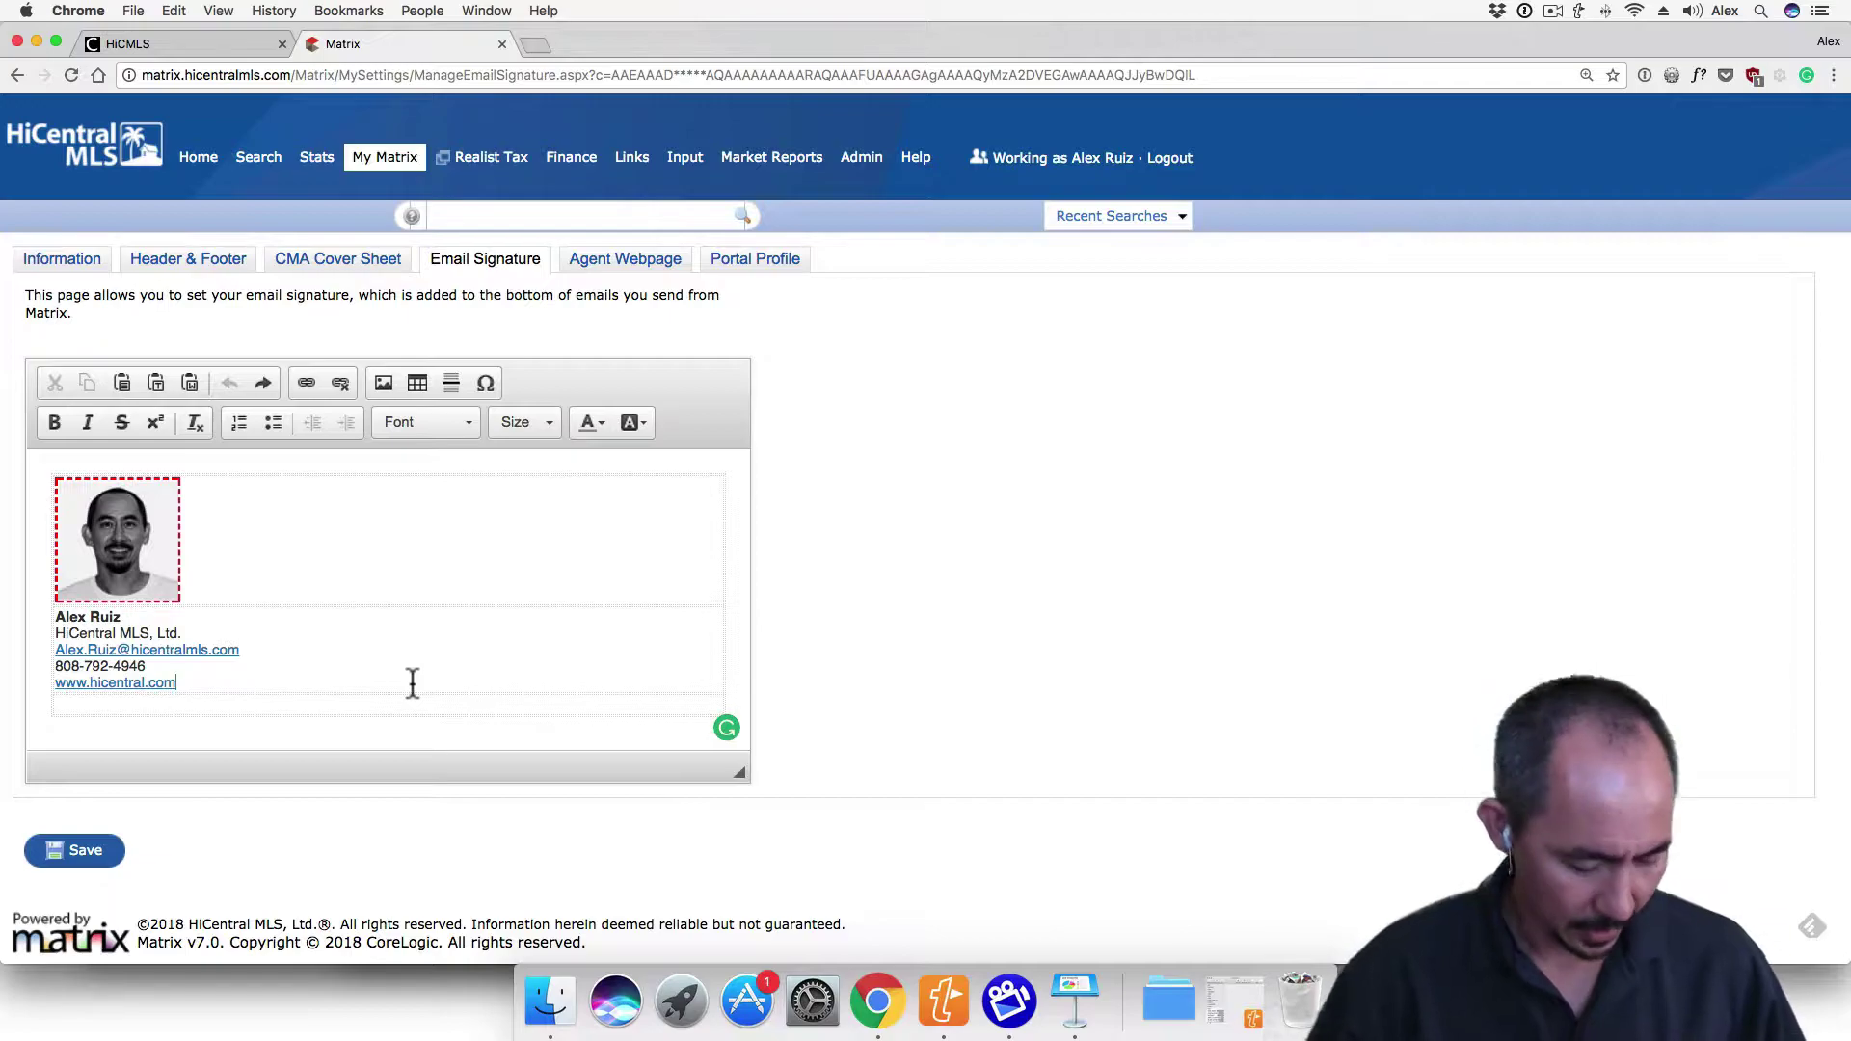
{"action": "key", "text": "super+a"}
{"action": "key", "text": "BackSpace"}
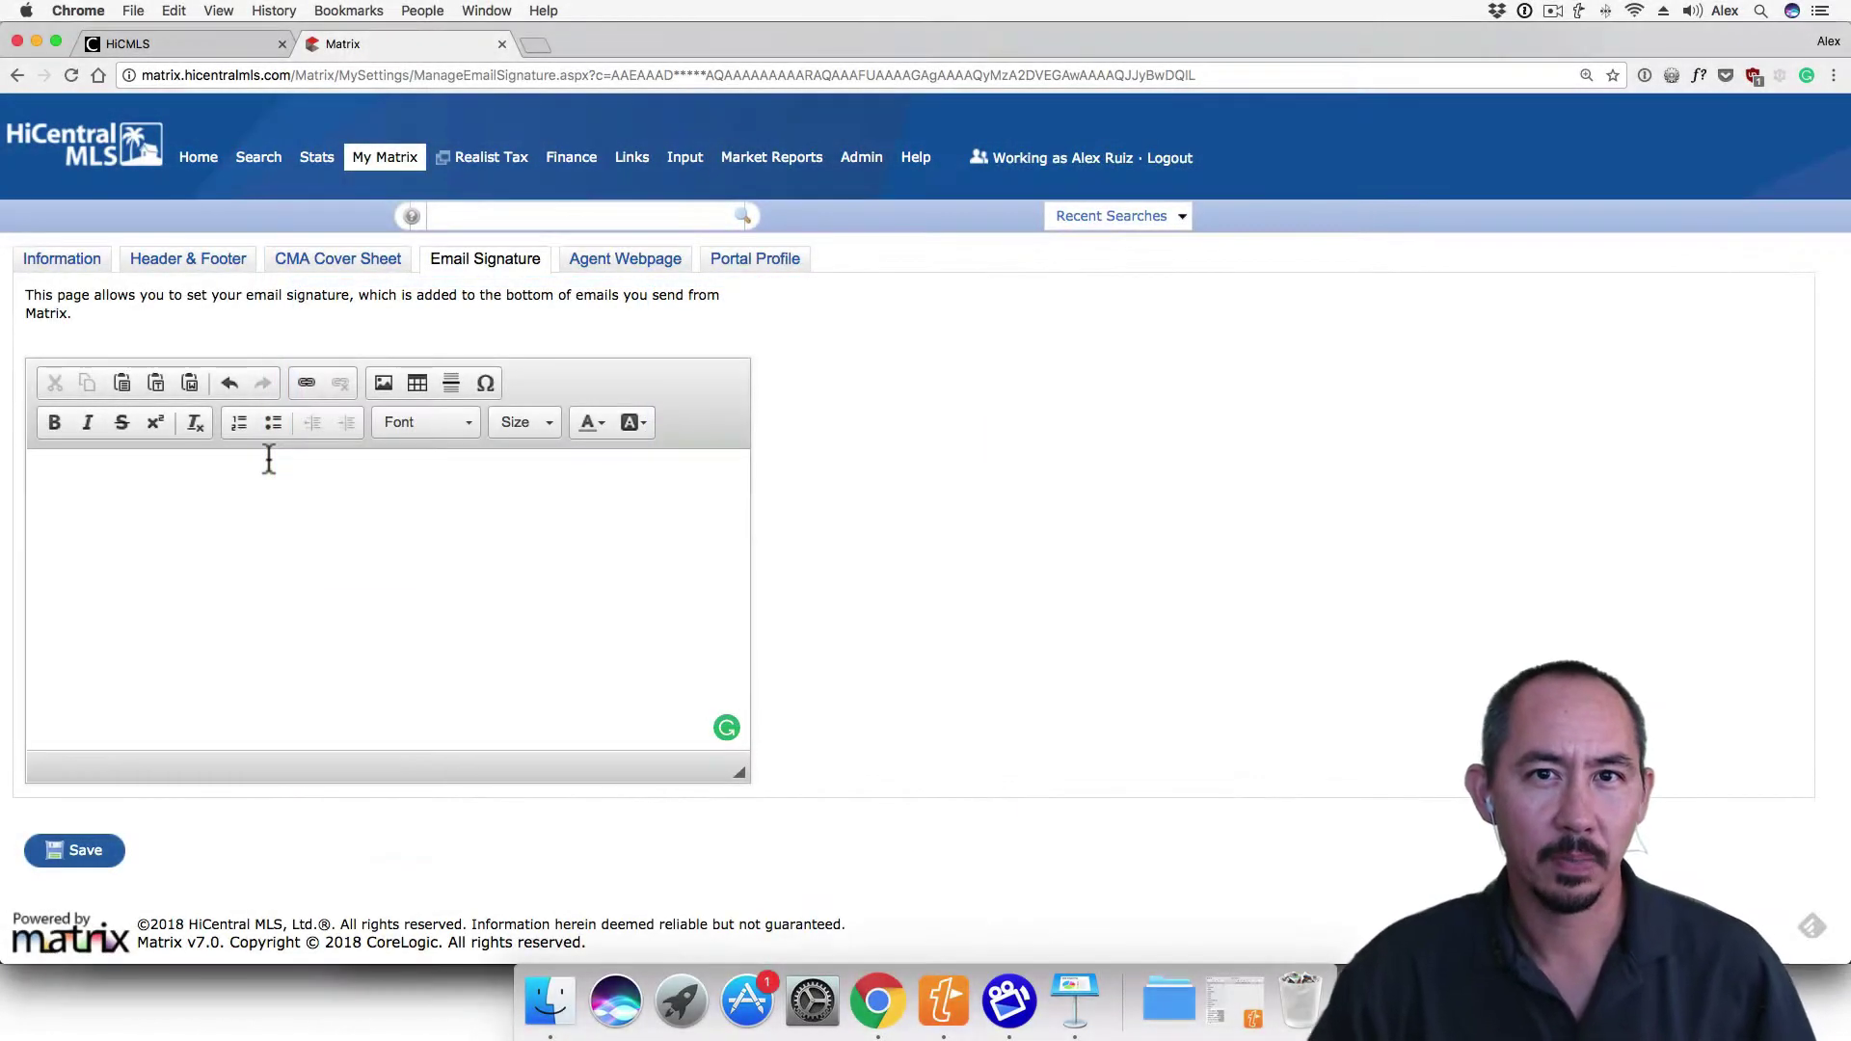
Insert a table with 2 rows, 1 column, border size 0 and 100% width
{"action": "left_click", "coordinate": [417, 383]}
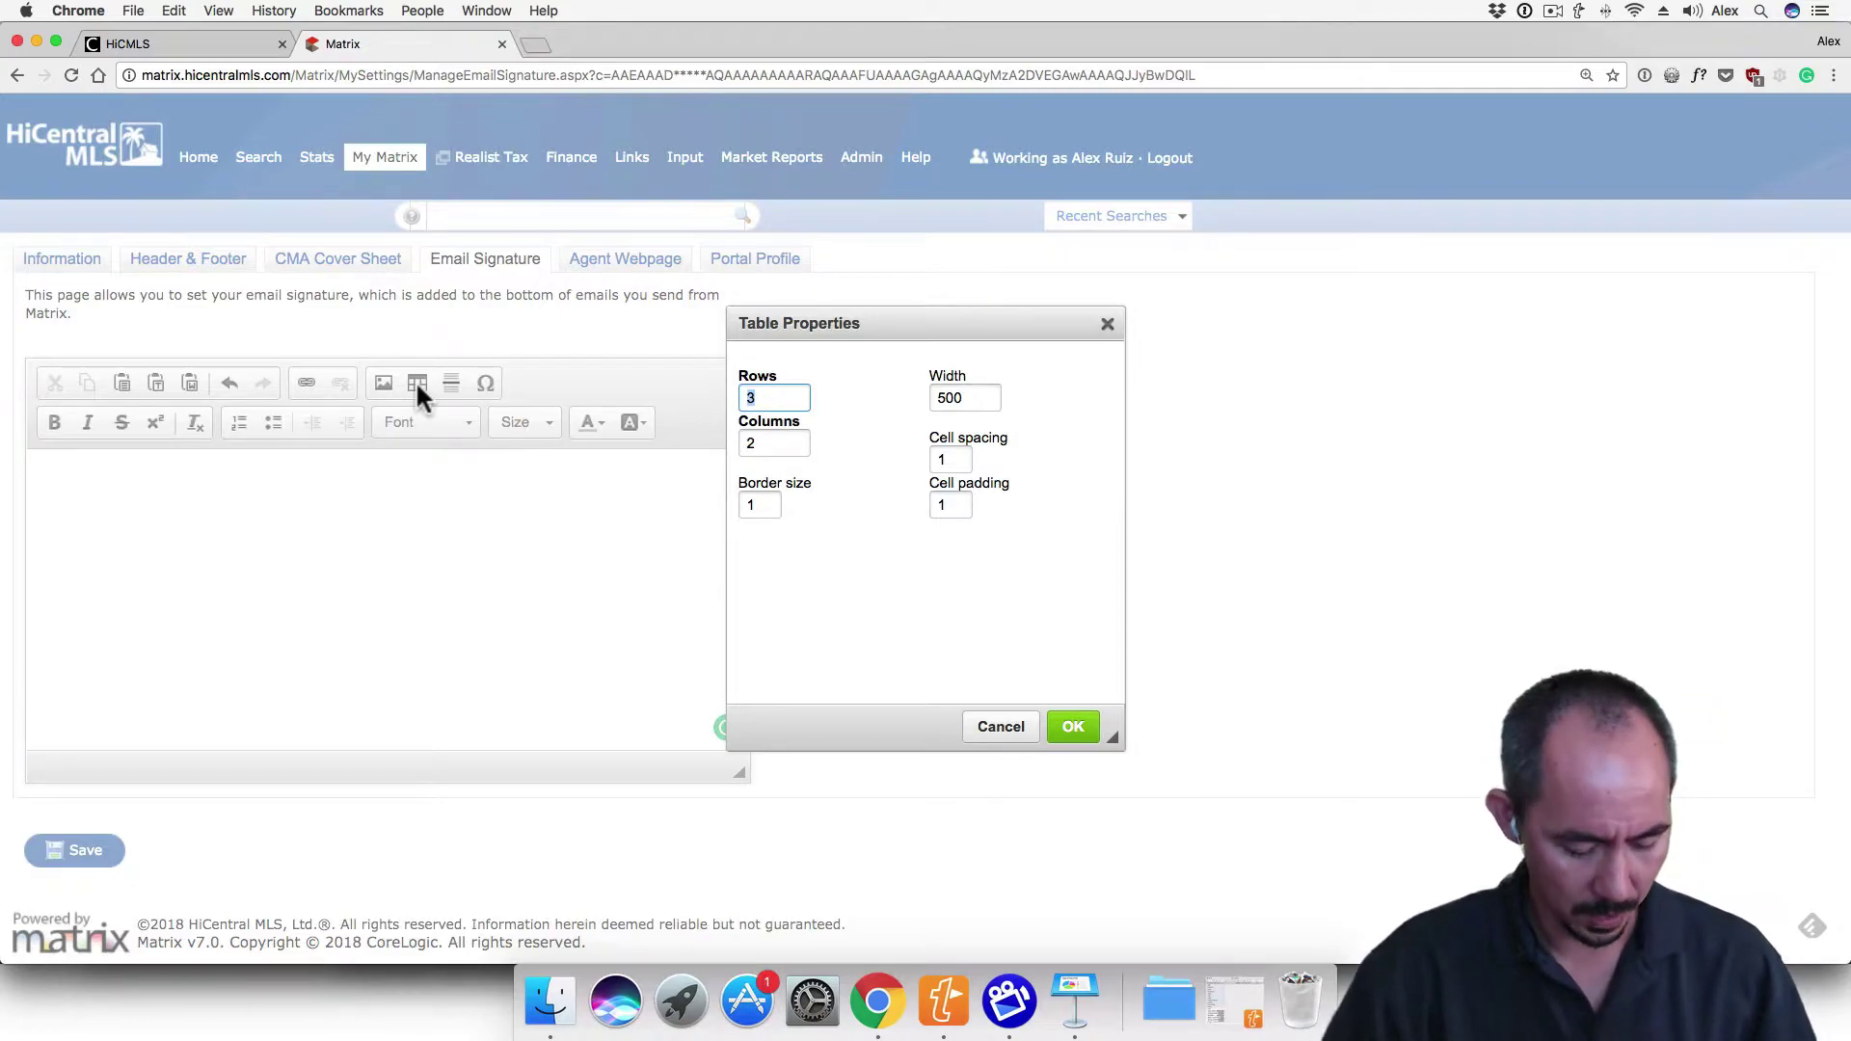
{"action": "type", "text": "2"}
{"action": "key", "text": "Tab"}
{"action": "type", "text": "1"}
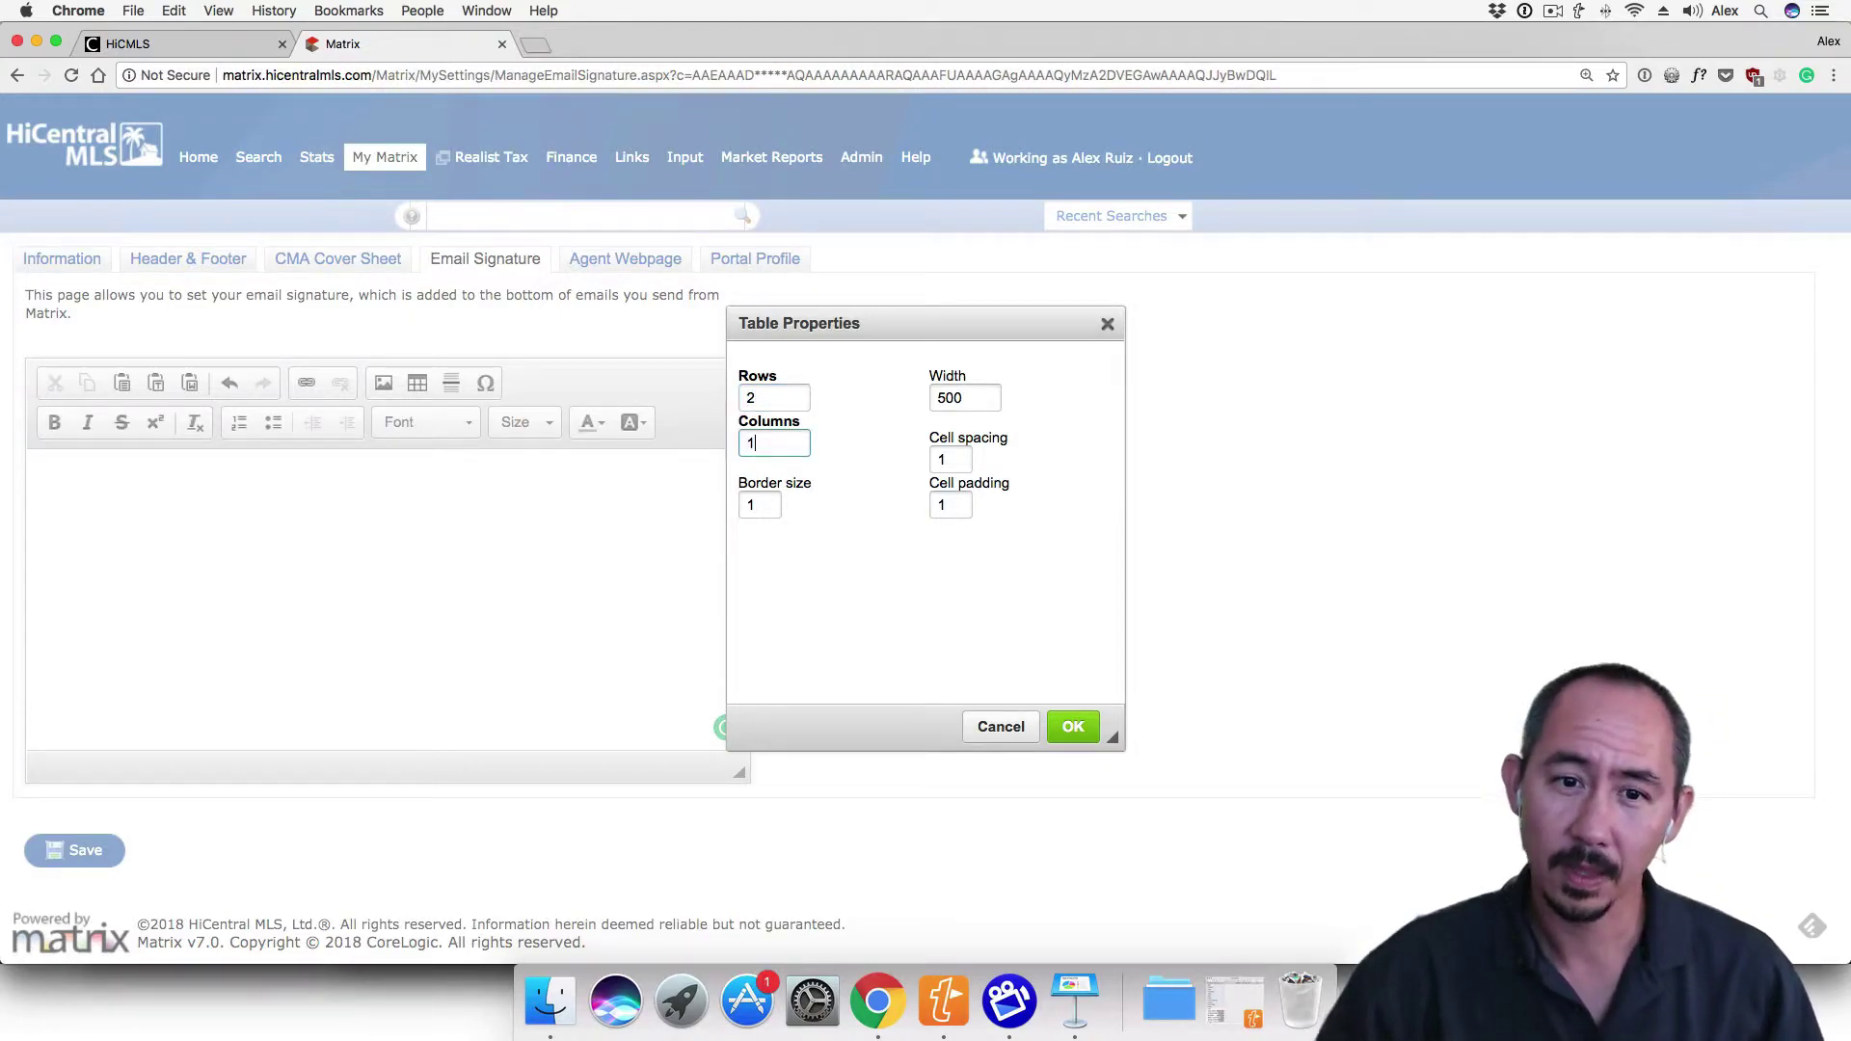
{"action": "left_click", "coordinate": [757, 505]}
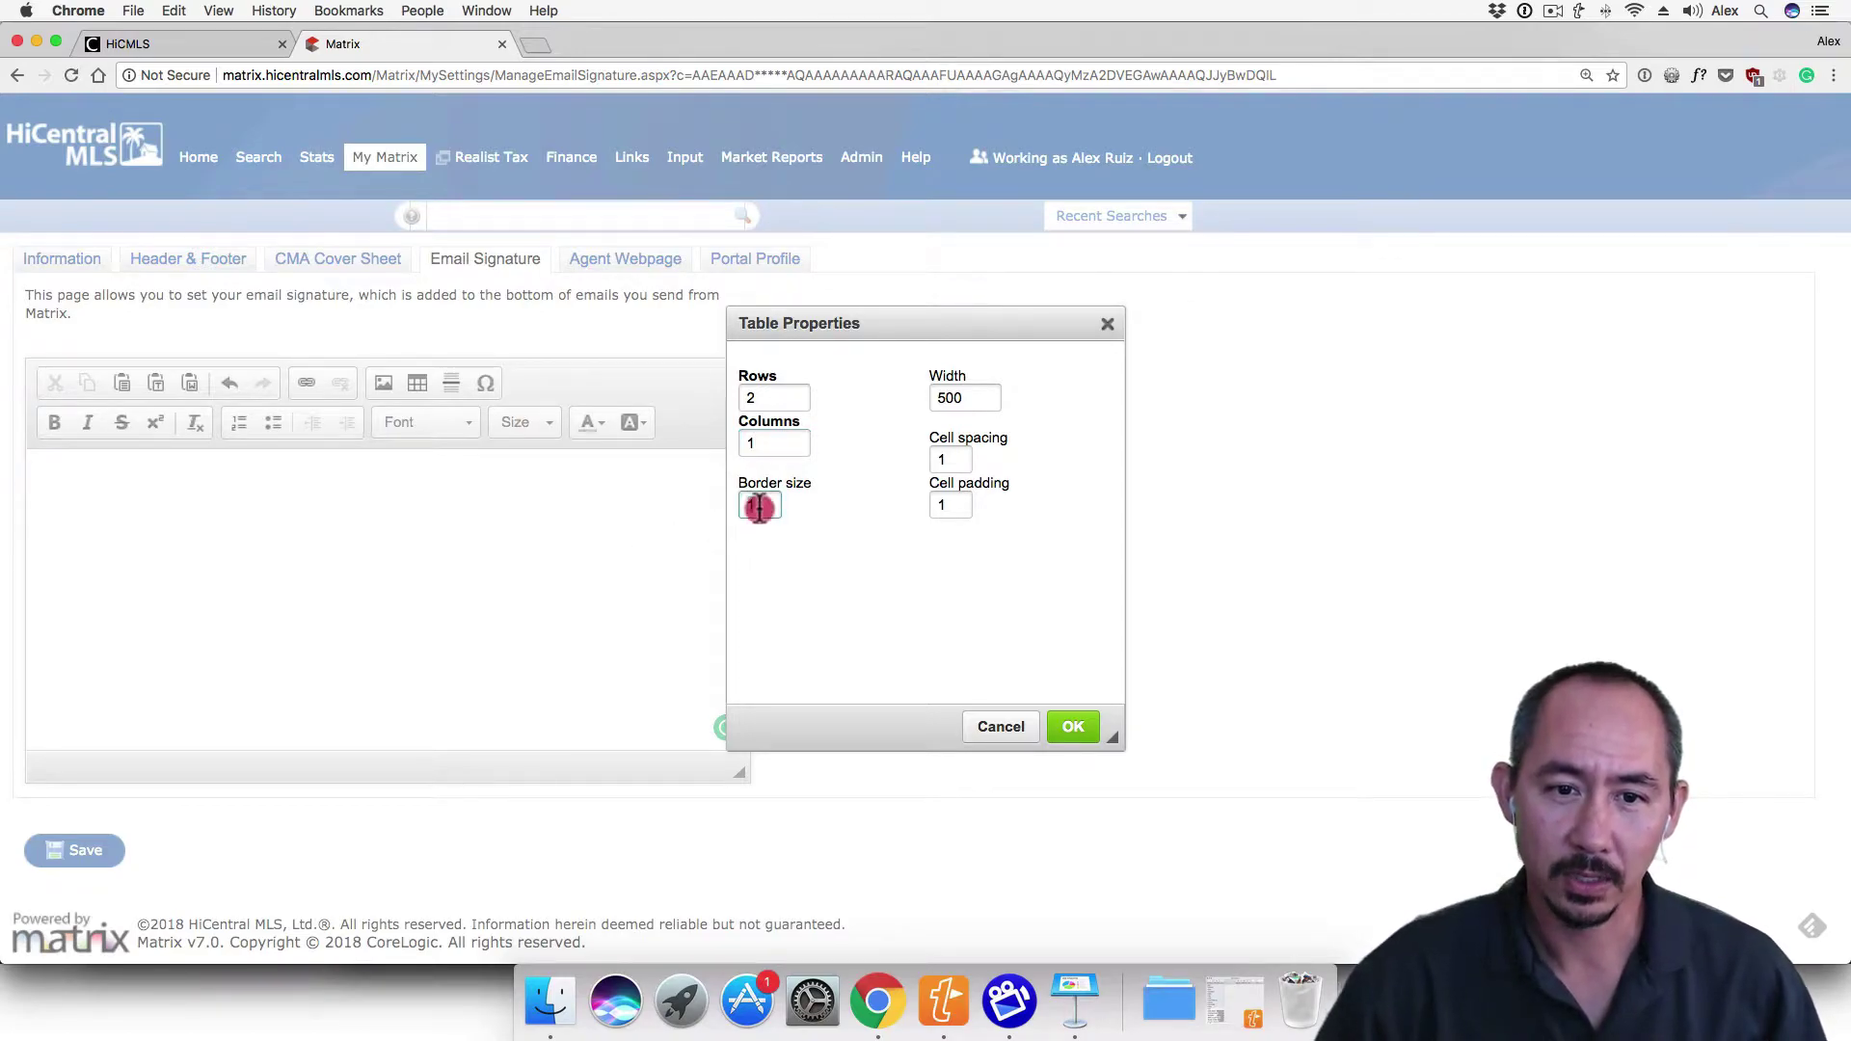
{"action": "type", "text": "0"}
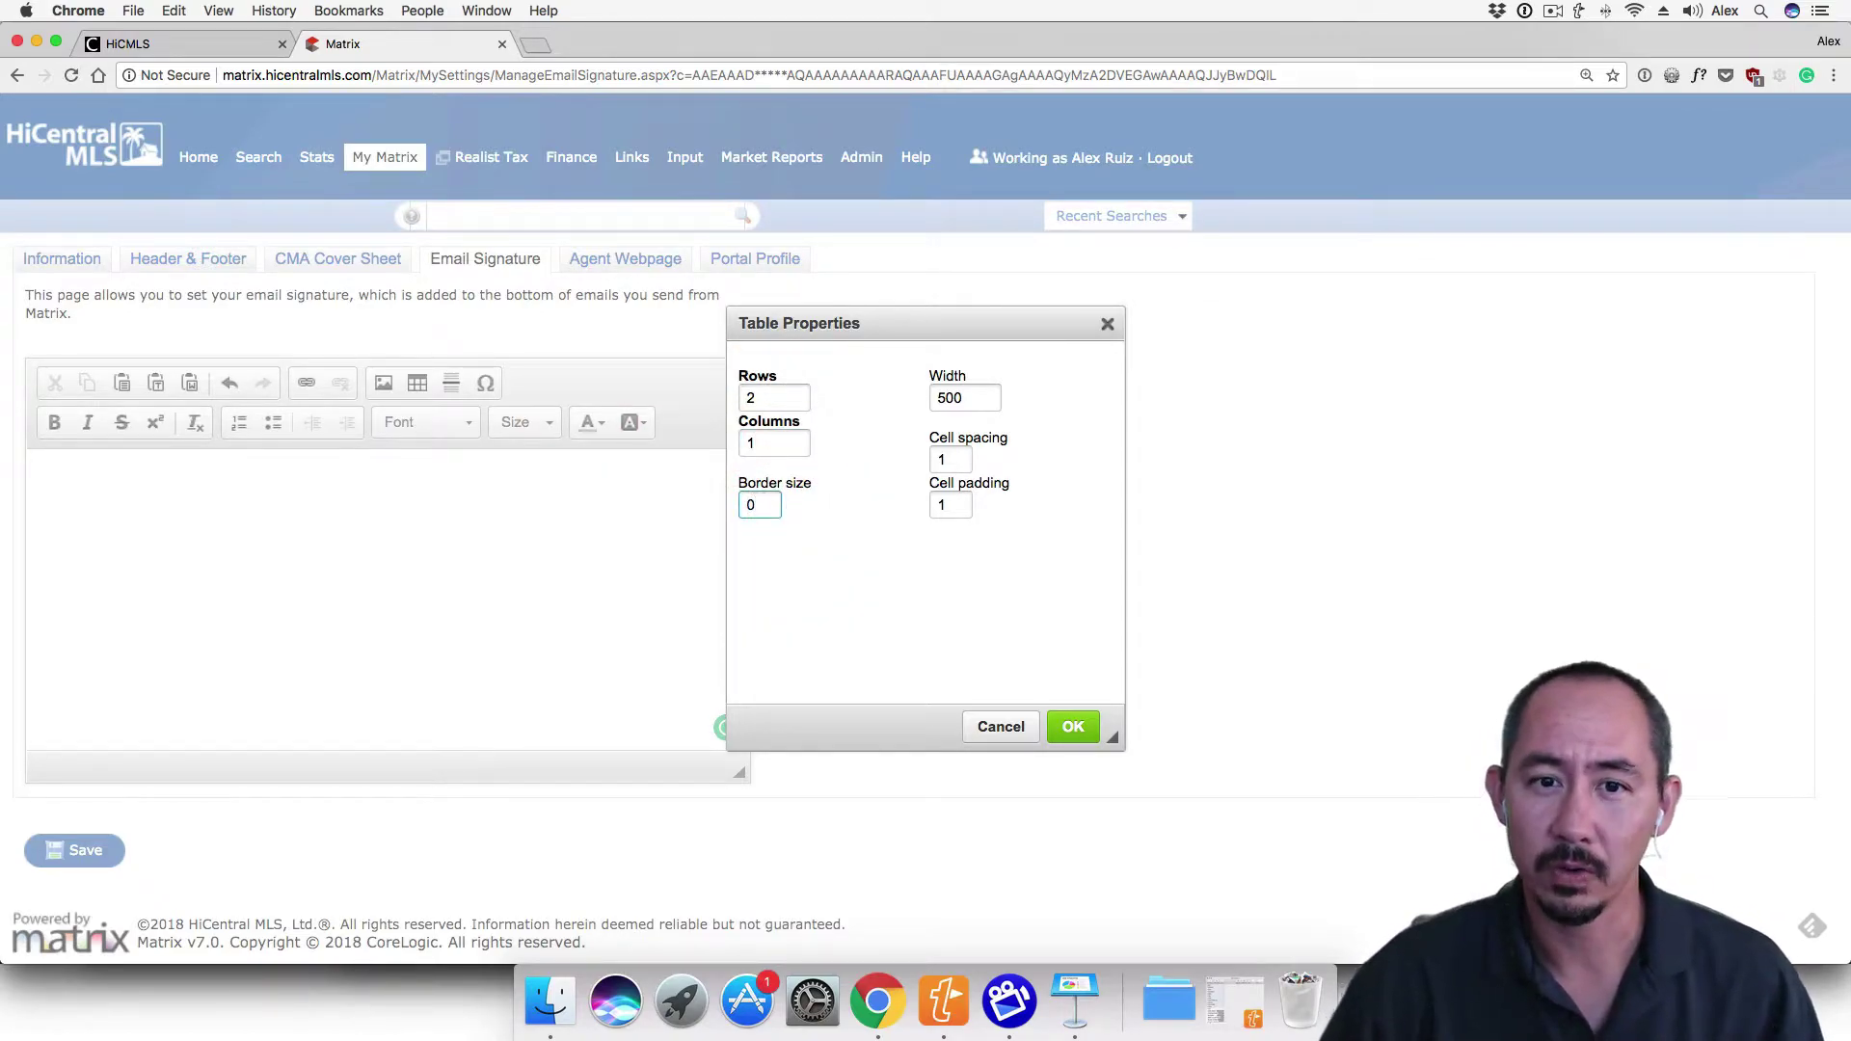
{"action": "left_click", "coordinate": [974, 397]}
{"action": "double_click", "coordinate": [973, 397]}
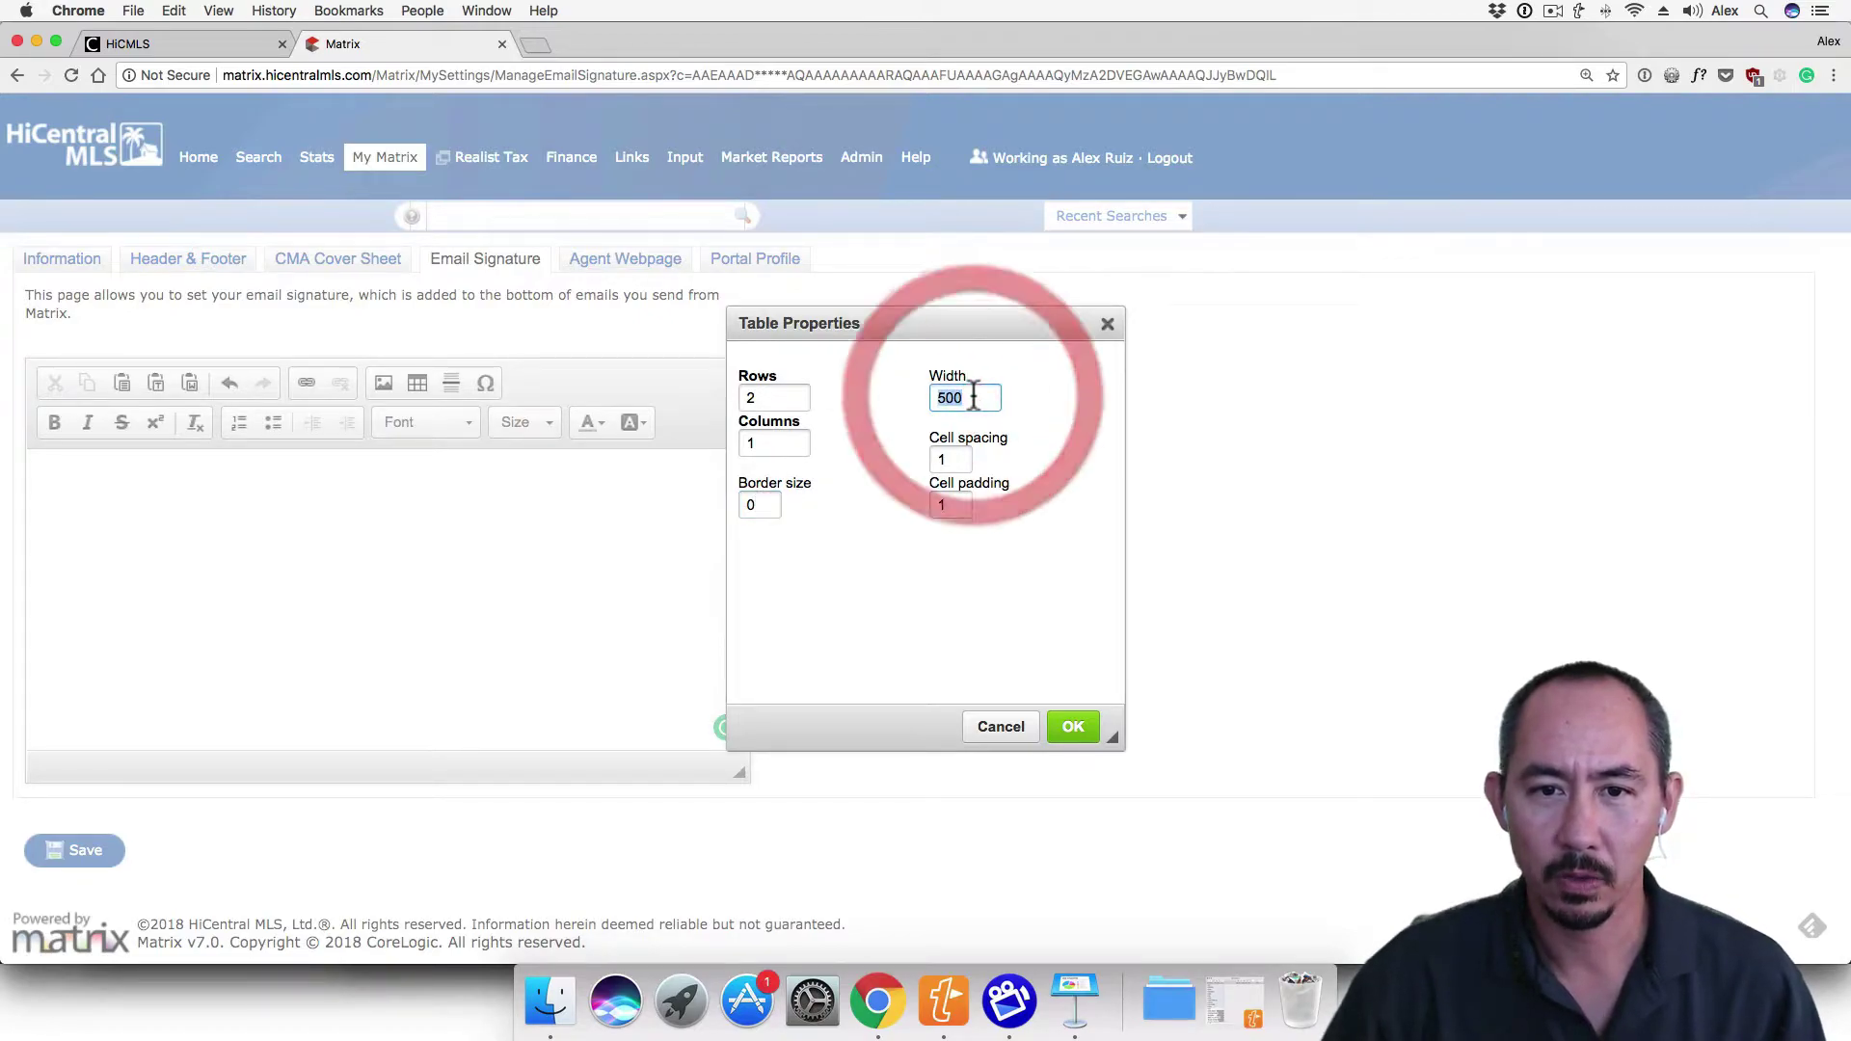
{"action": "type", "text": "100%"}
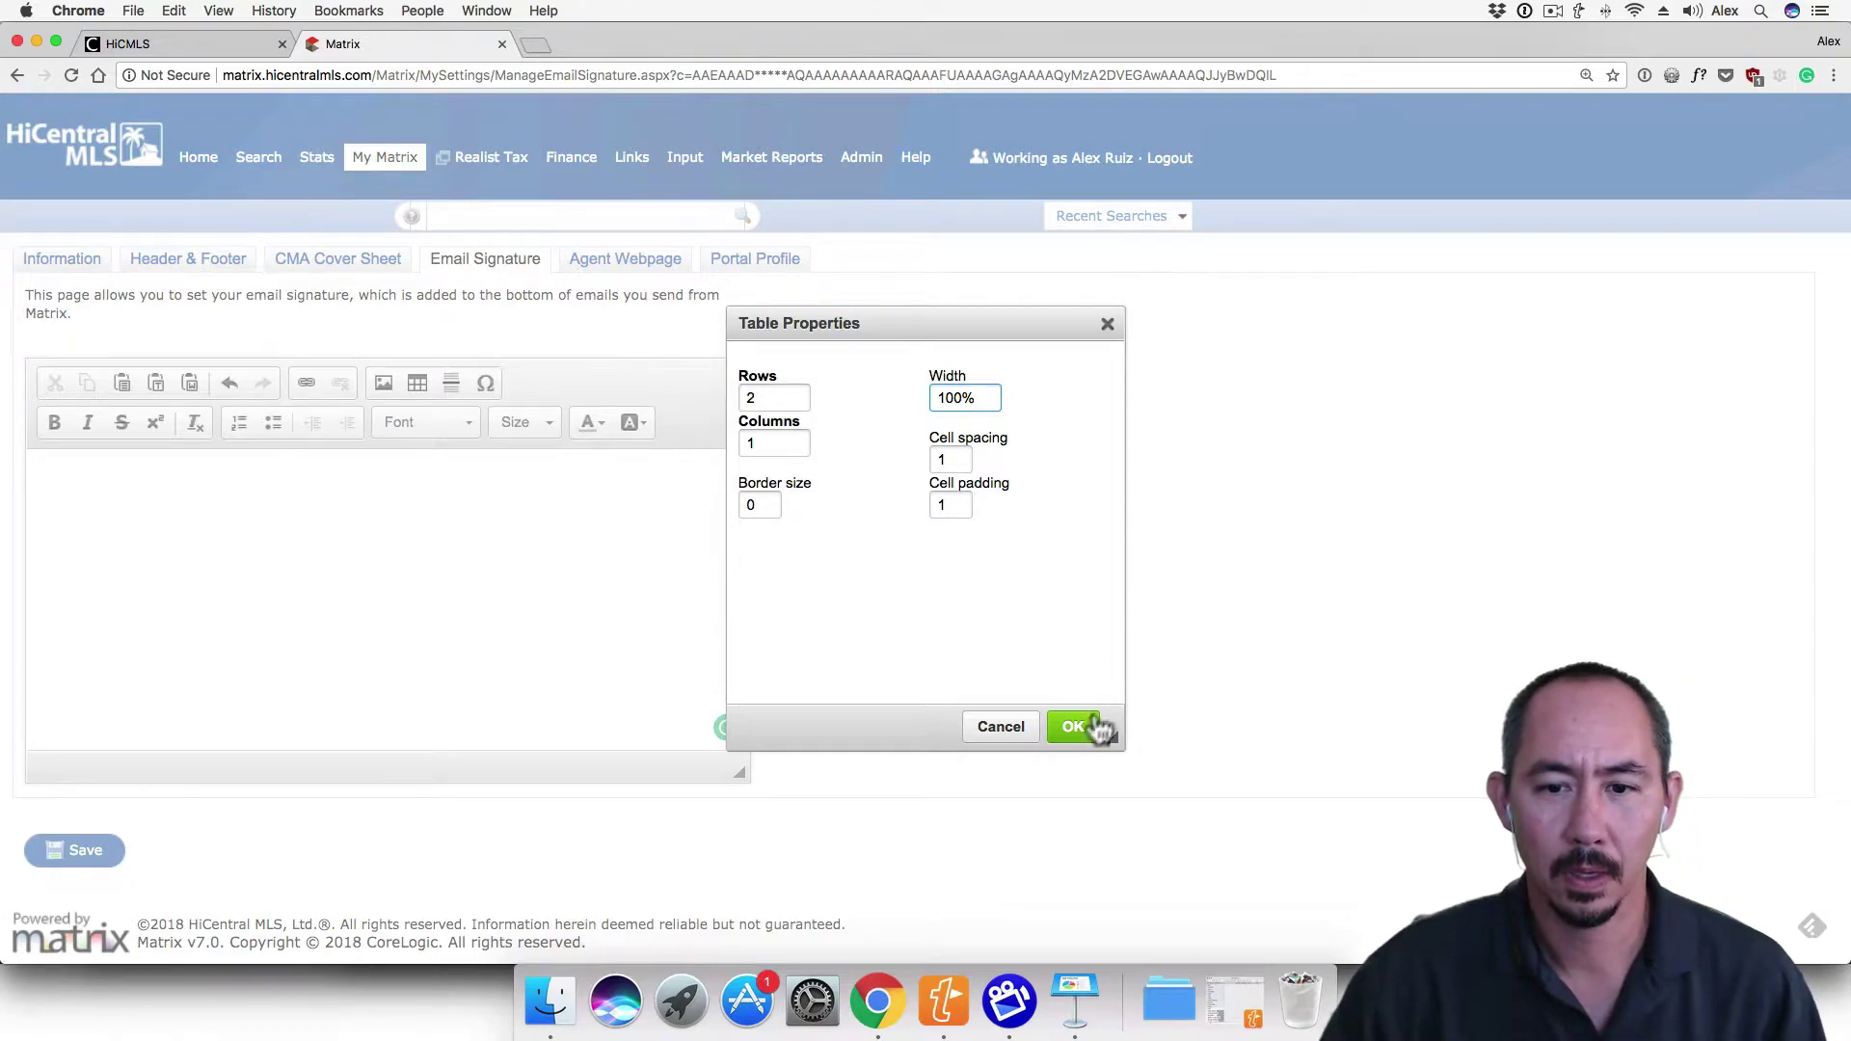
{"action": "left_click", "coordinate": [1073, 728]}
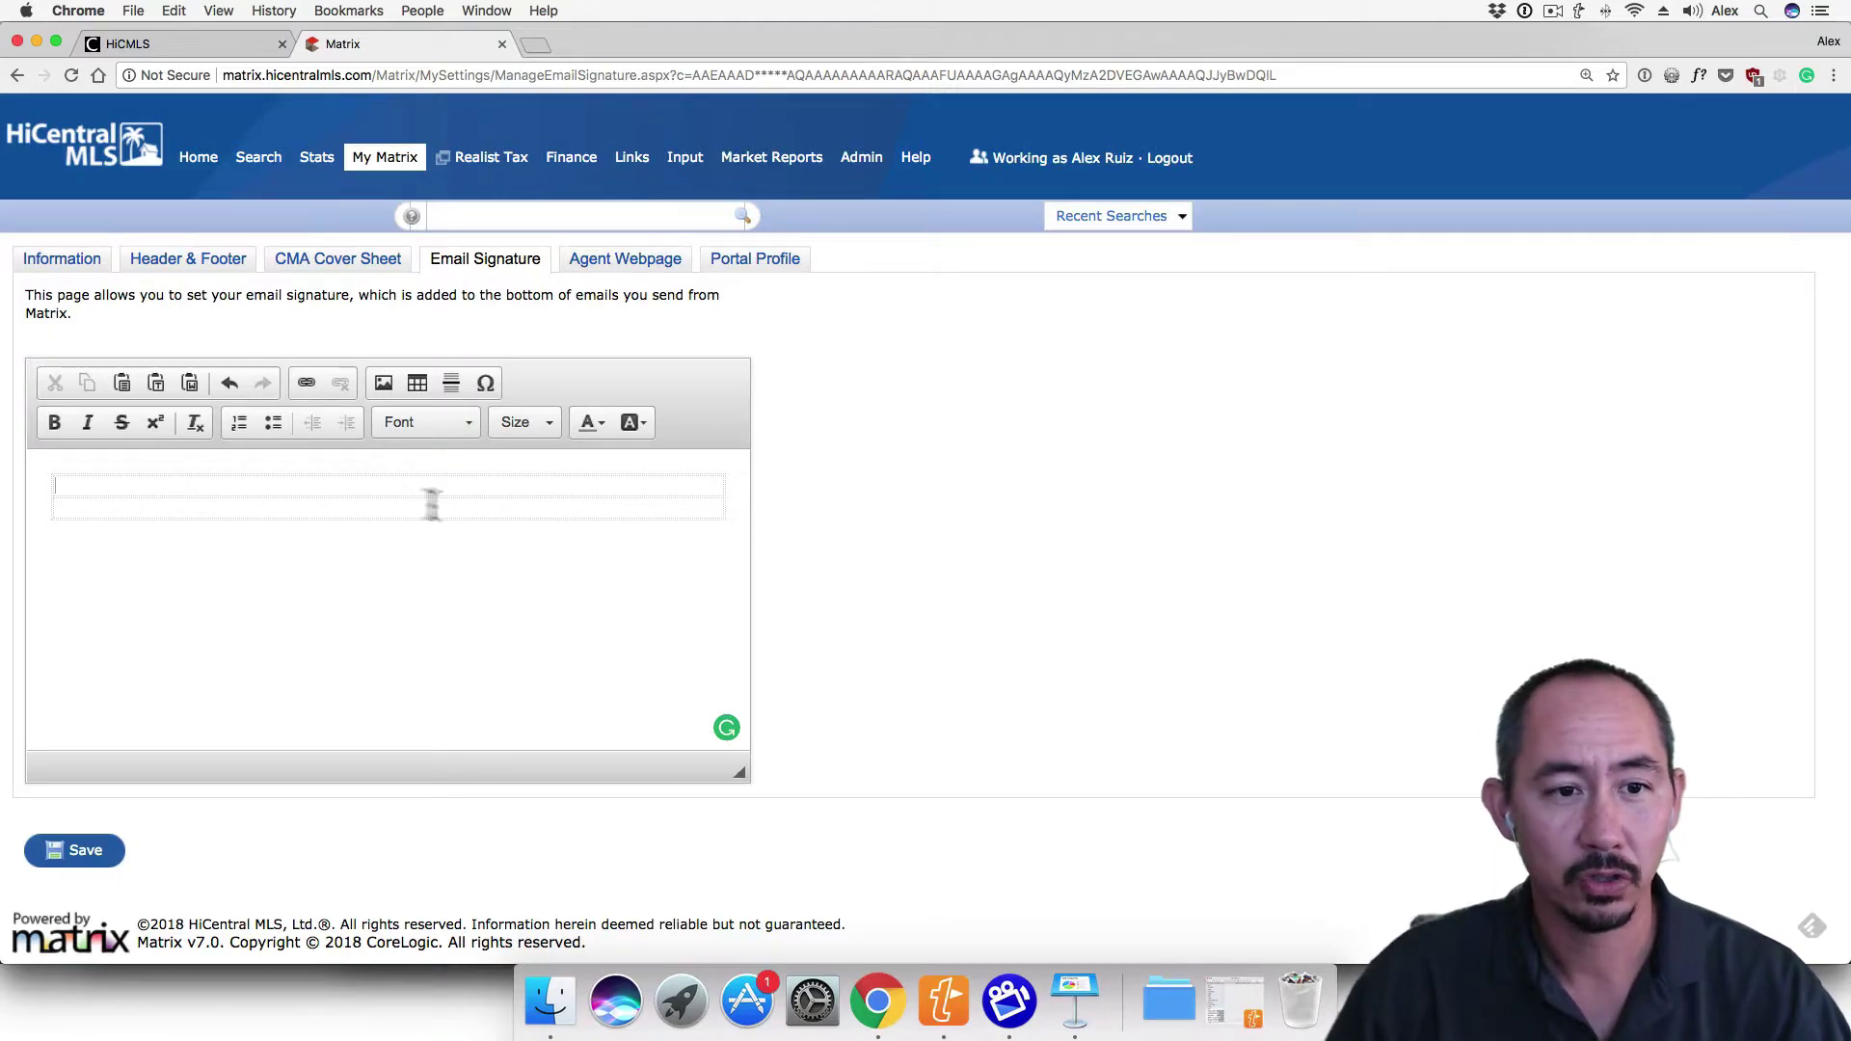
Nest a 2-row, 2-column table with border 0 and width 400 in the first row
{"action": "left_click", "coordinate": [402, 489]}
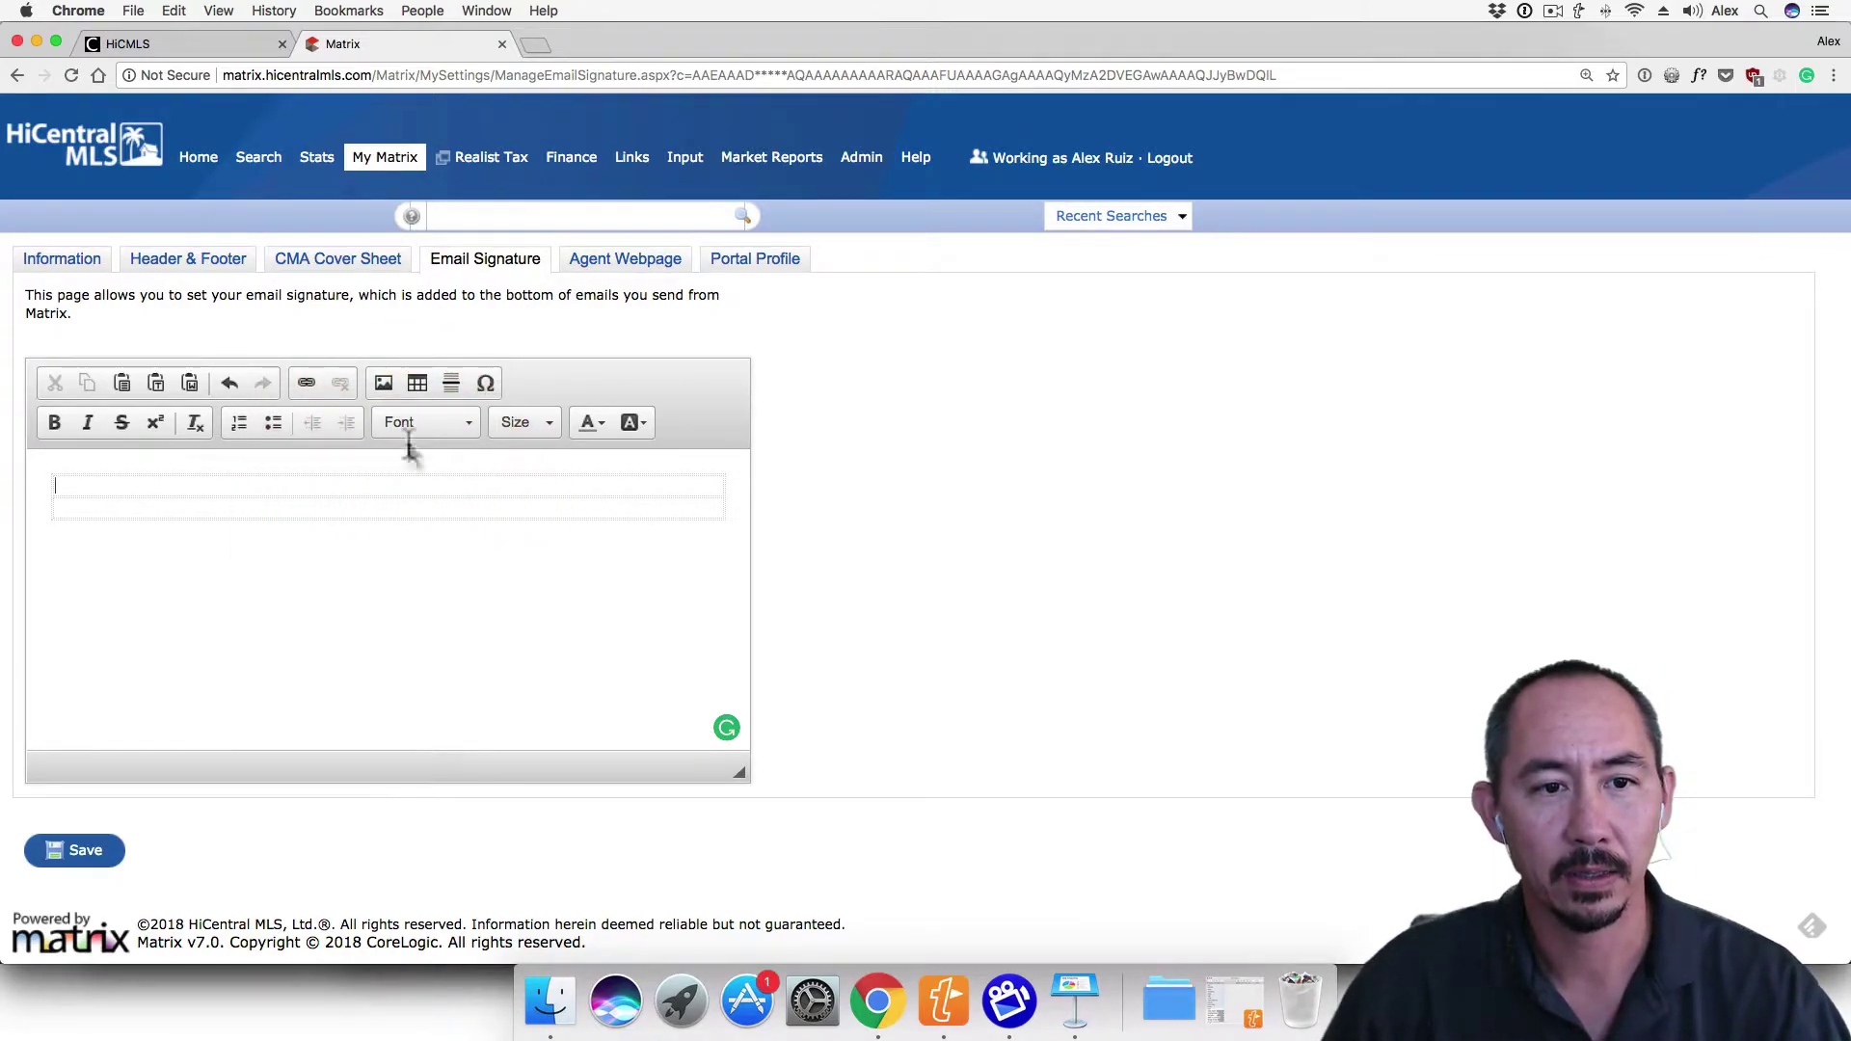
{"action": "left_click", "coordinate": [417, 385]}
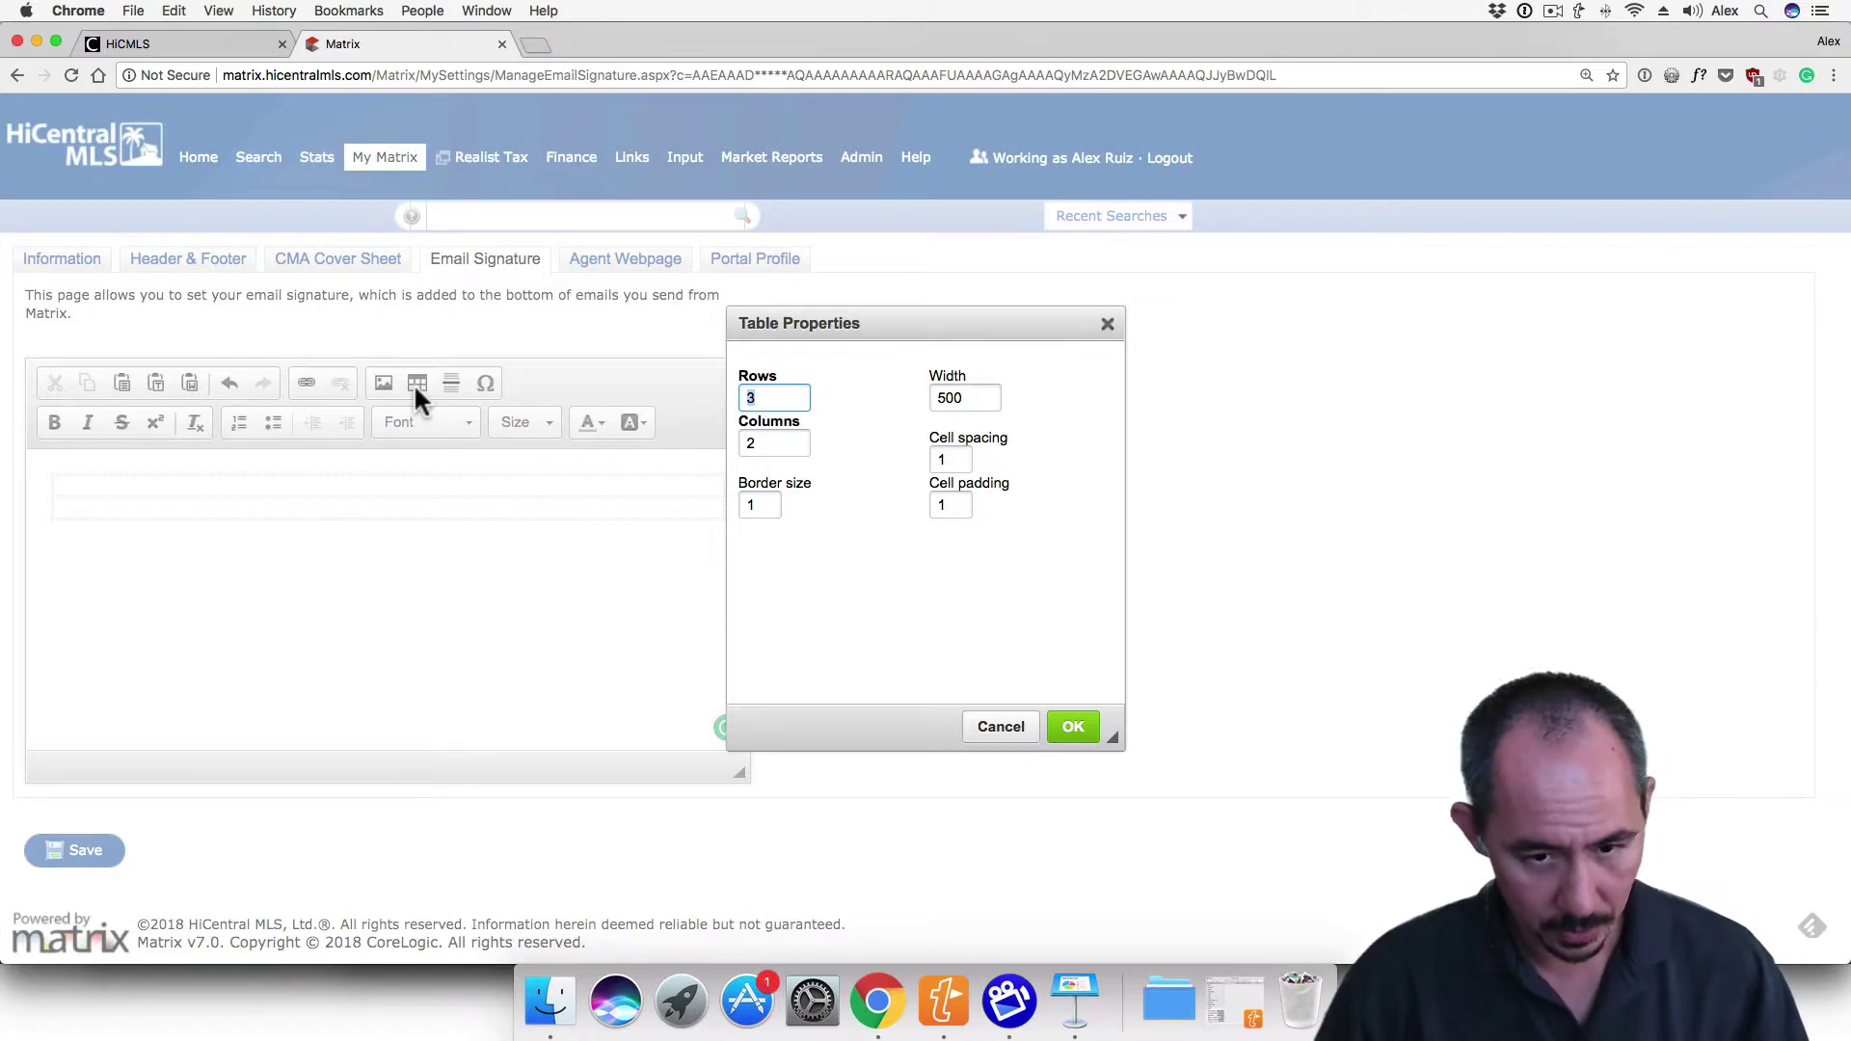
{"action": "type", "text": "2"}
{"action": "left_click", "coordinate": [756, 506]}
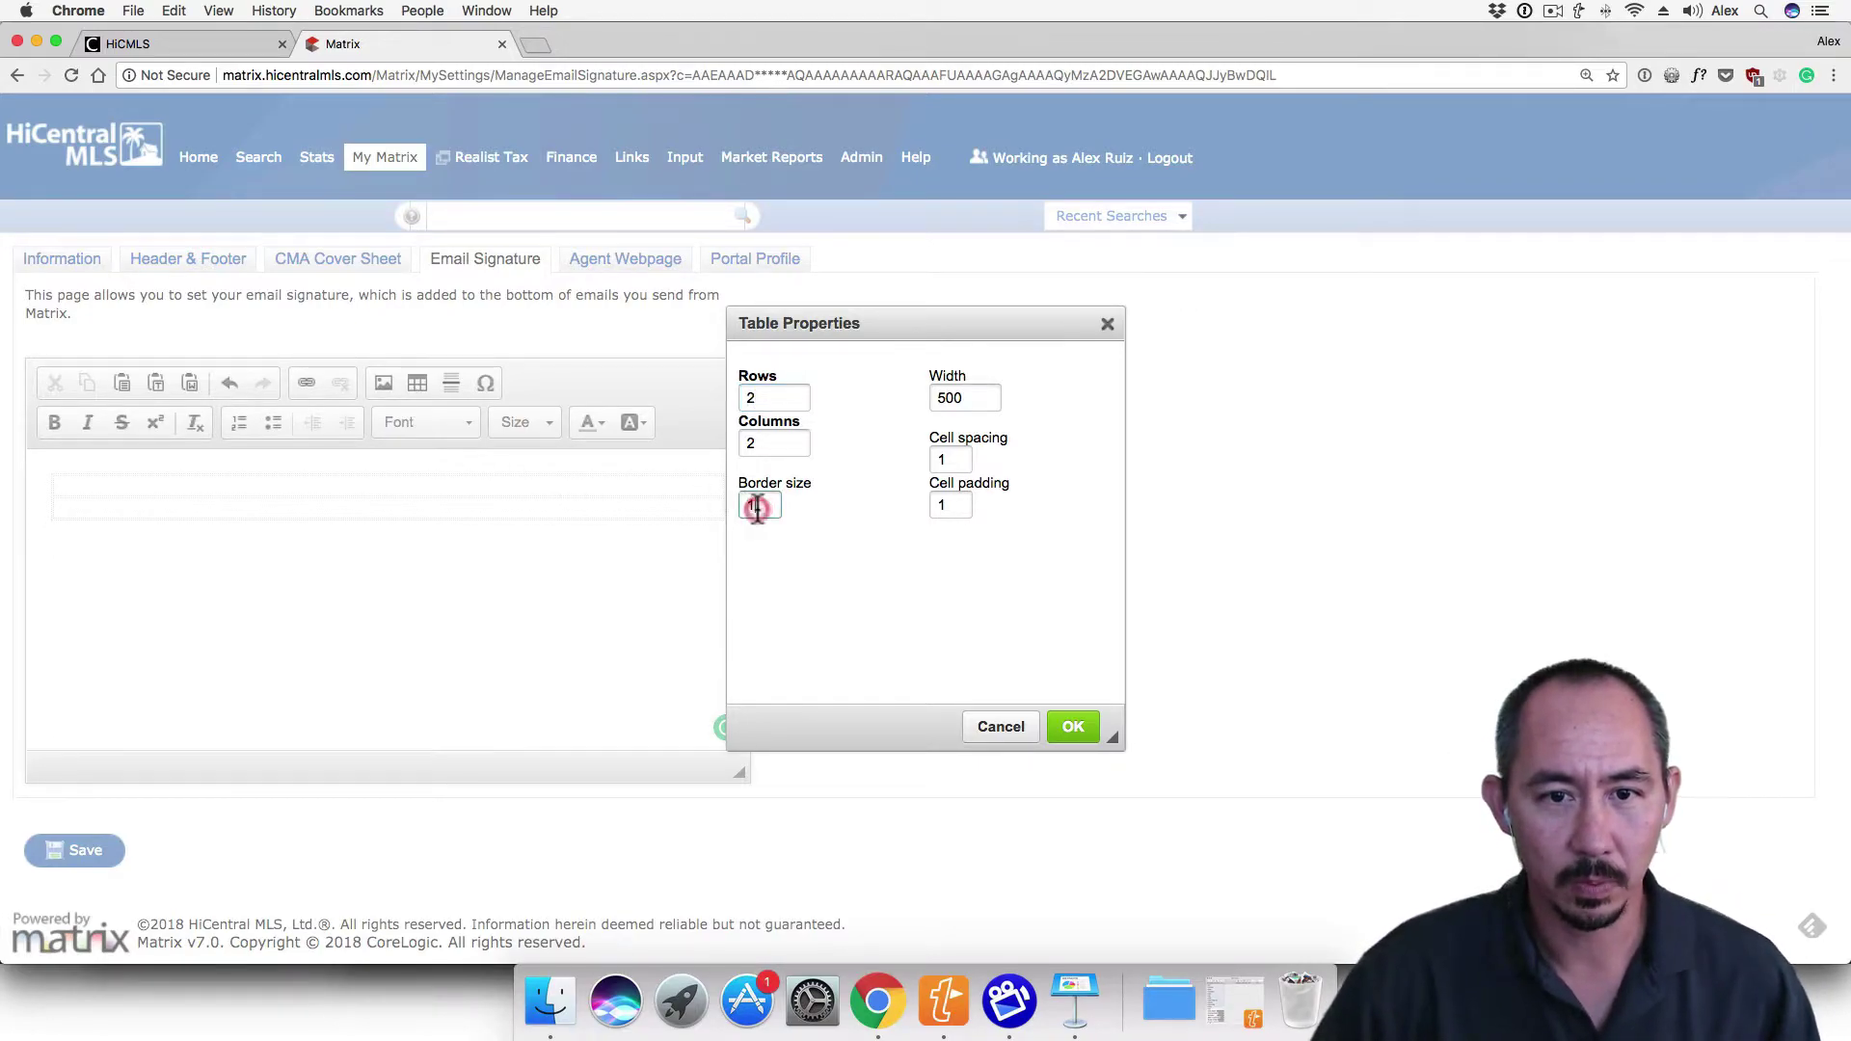
{"action": "double_click", "coordinate": [757, 506]}
{"action": "type", "text": "0"}
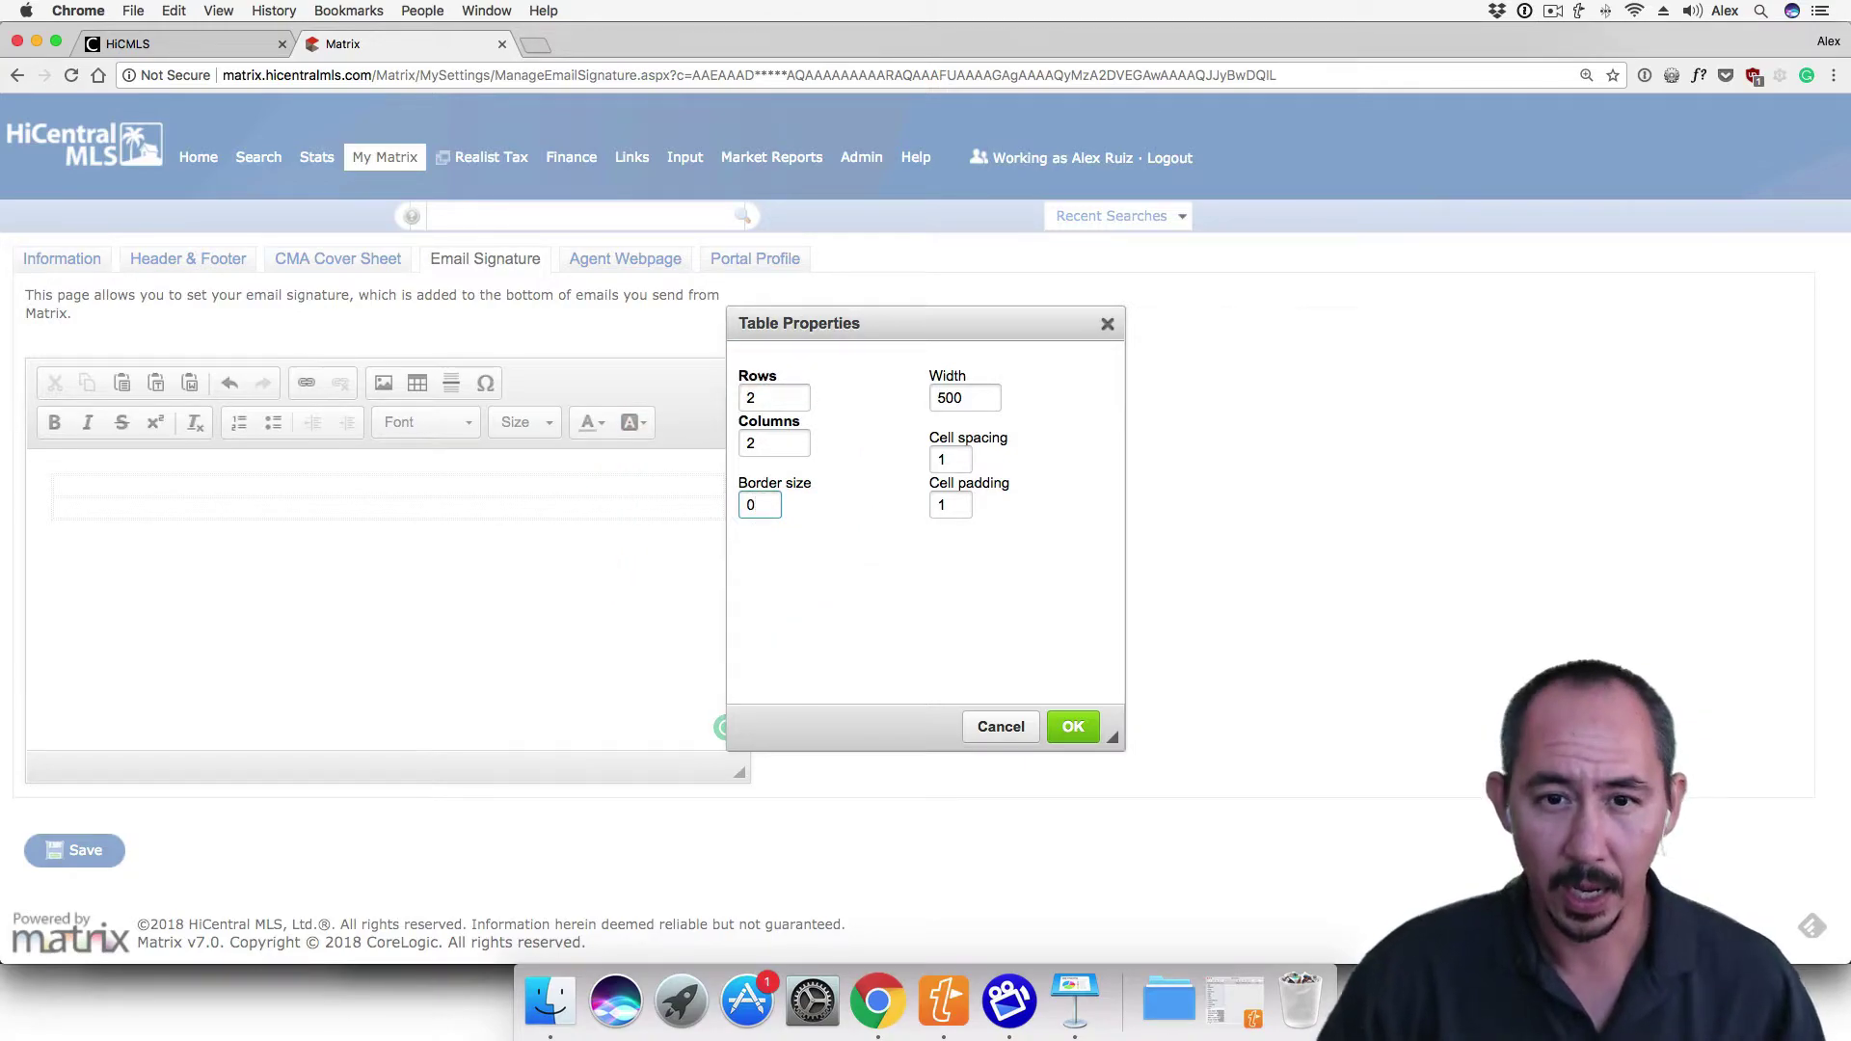
{"action": "left_click", "coordinate": [933, 397]}
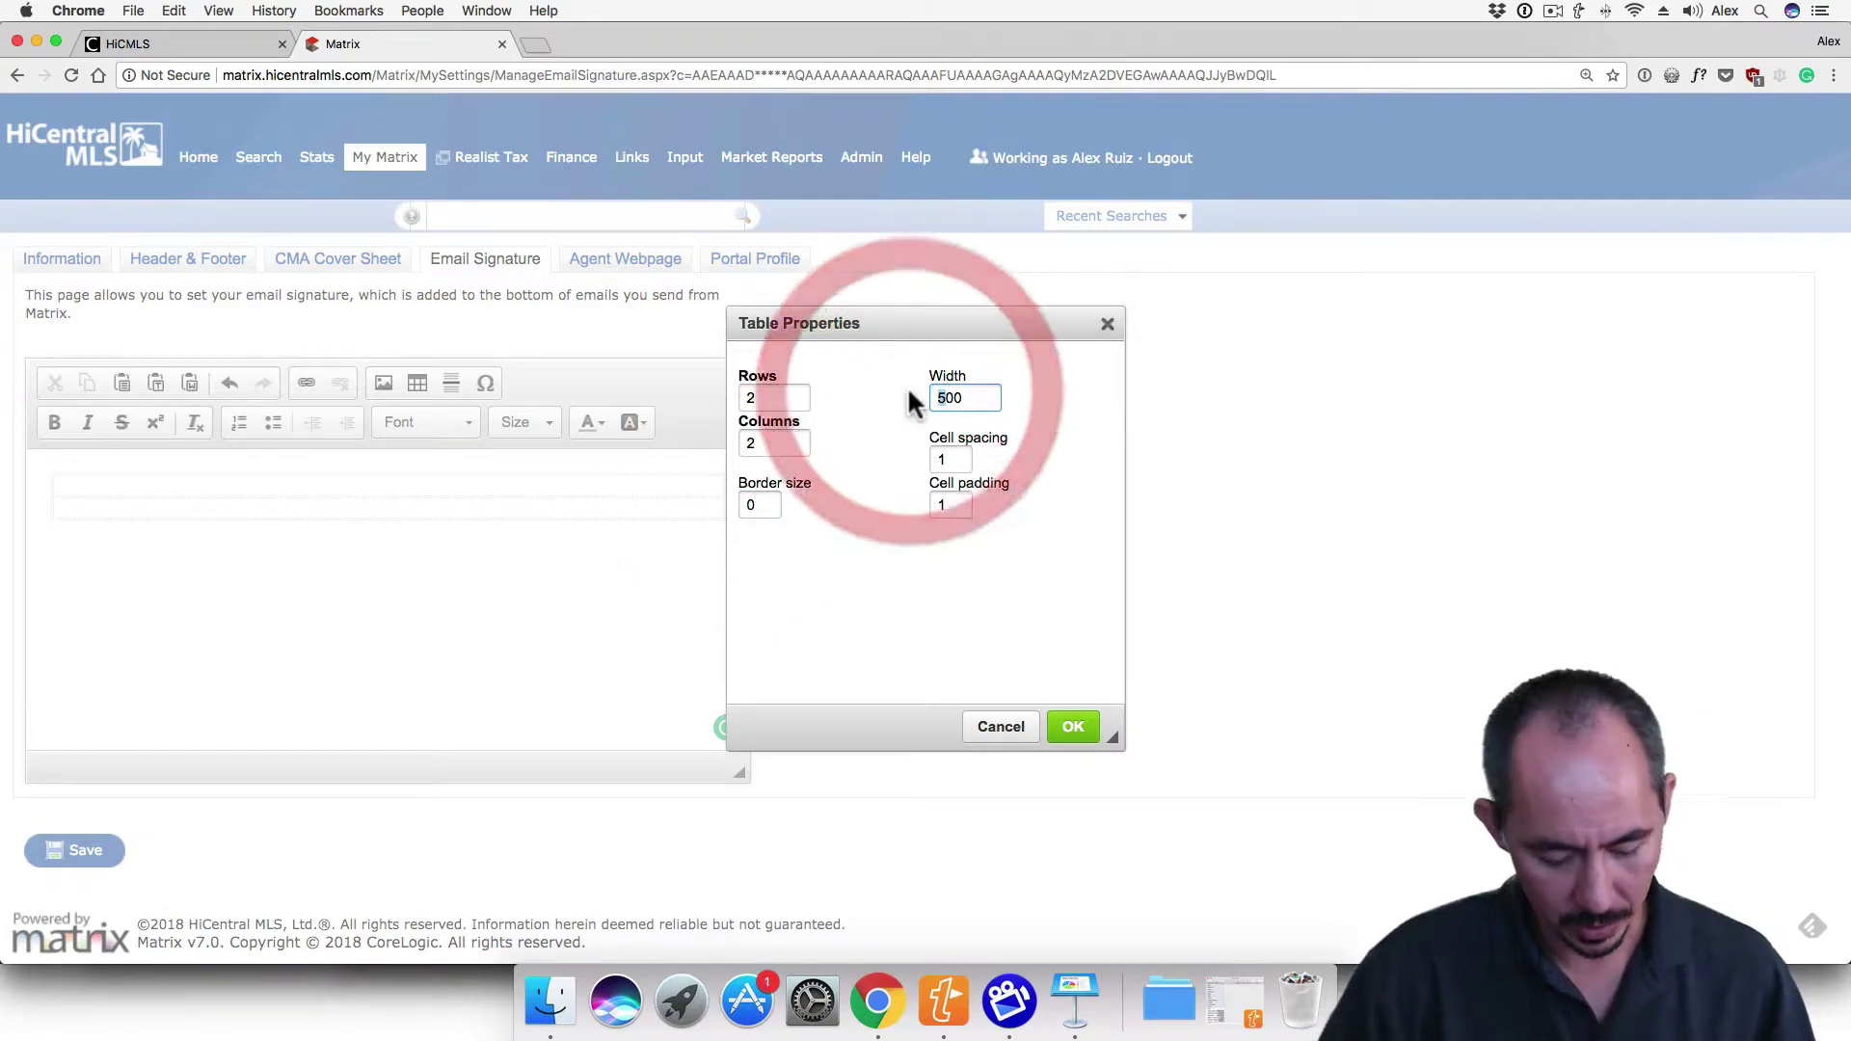
{"action": "key", "text": "Delete"}
{"action": "type", "text": "4"}
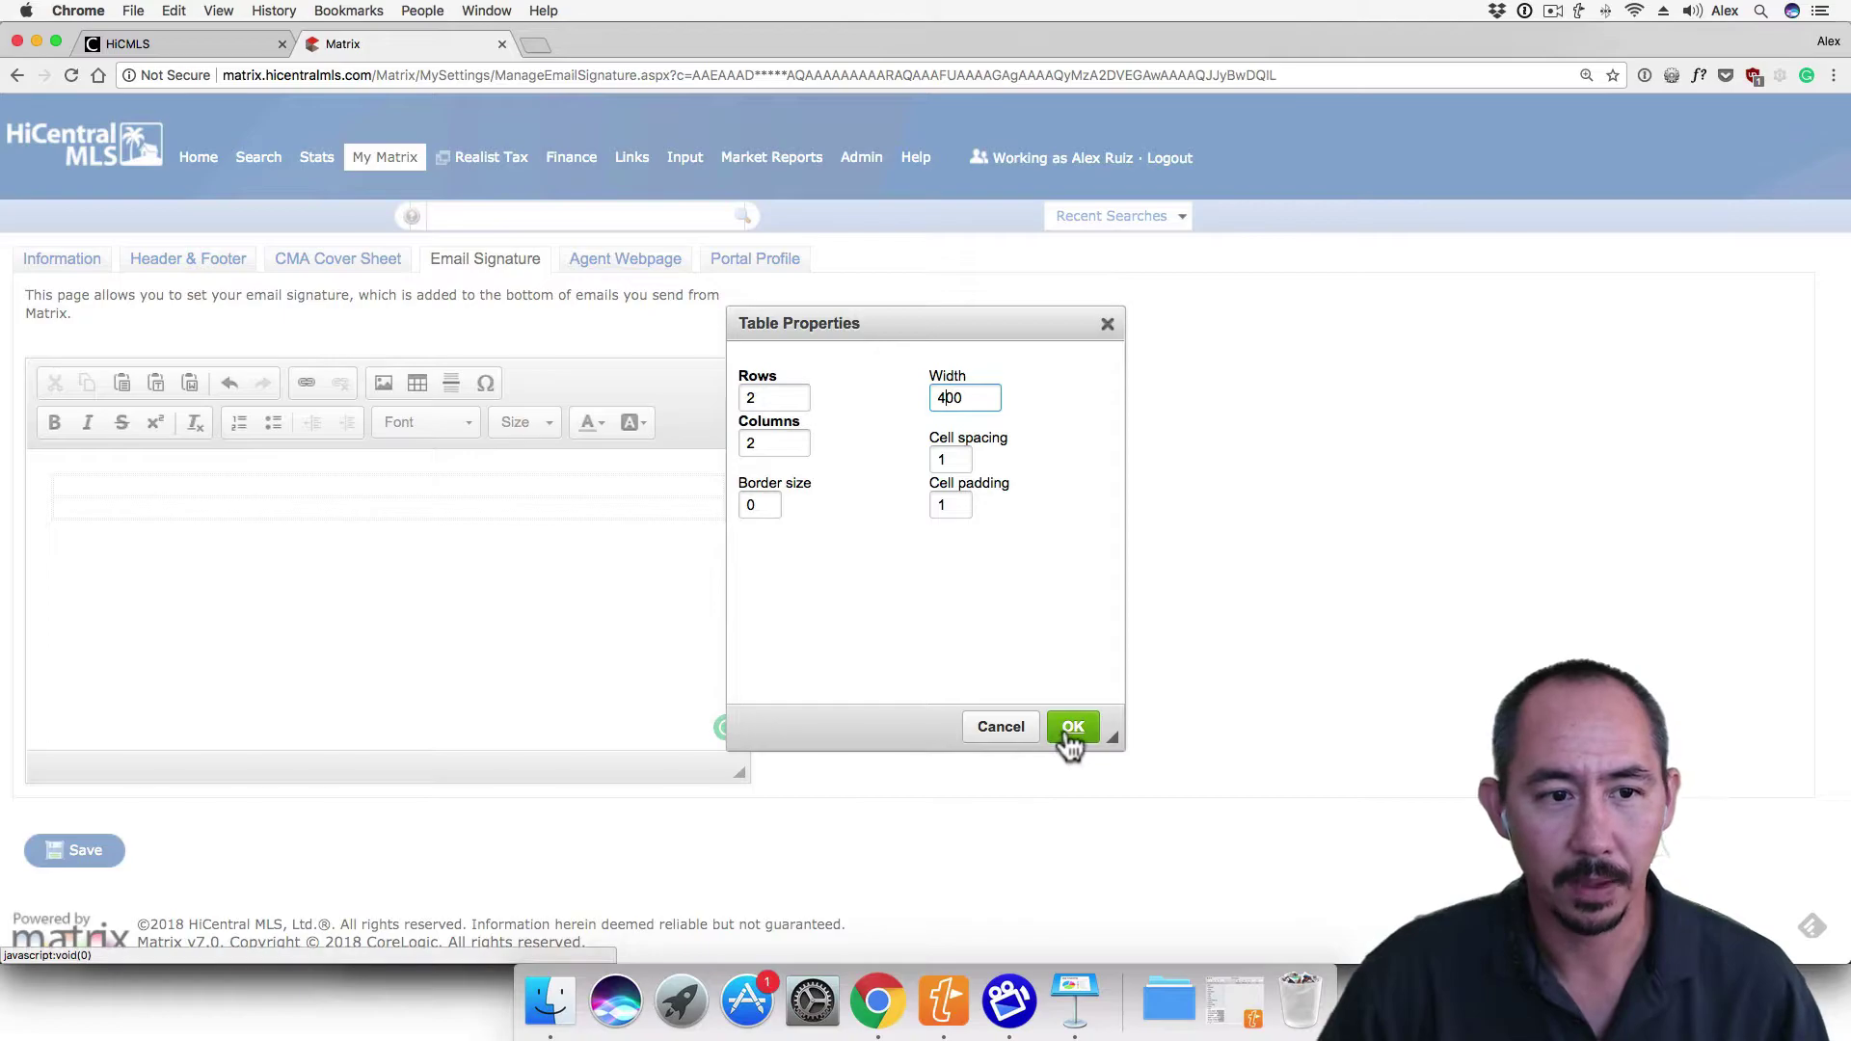
{"action": "left_click", "coordinate": [1072, 728]}
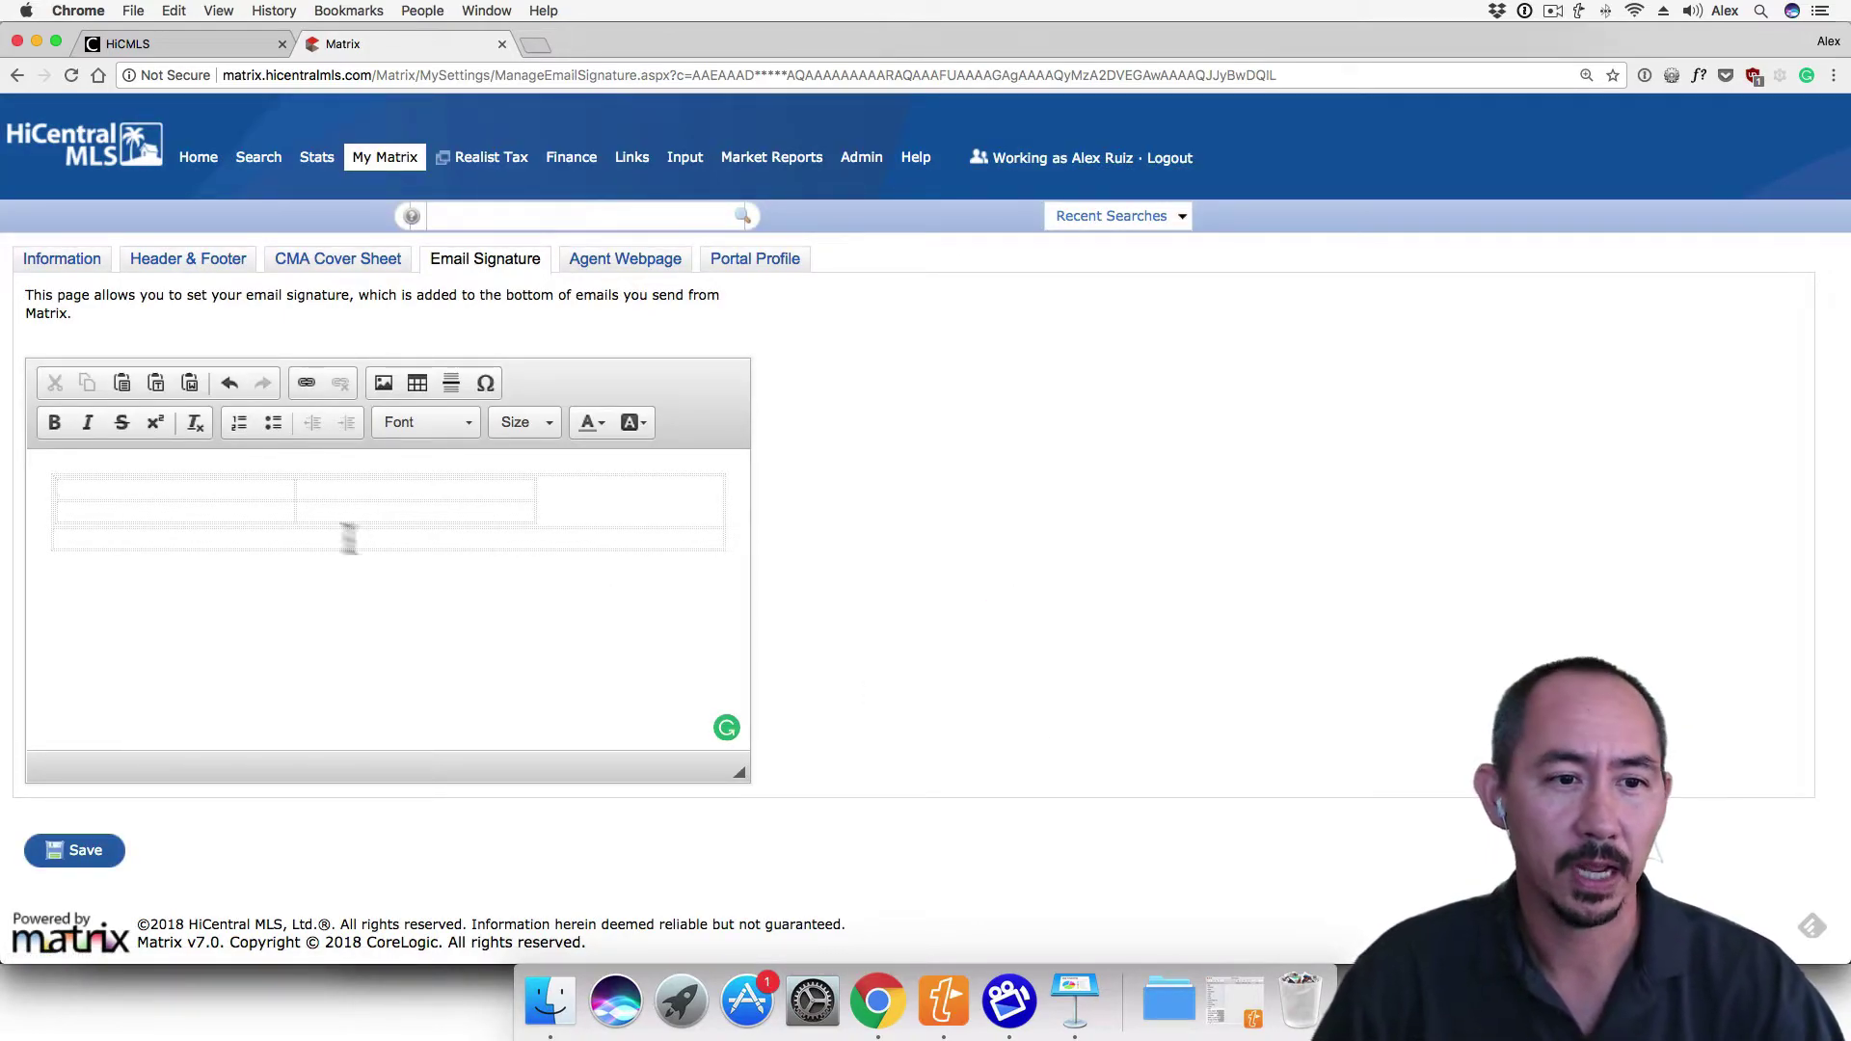
Insert the agent's headshot image, sized 80 by 120, into the nested table's first cell
{"action": "left_click", "coordinate": [249, 493]}
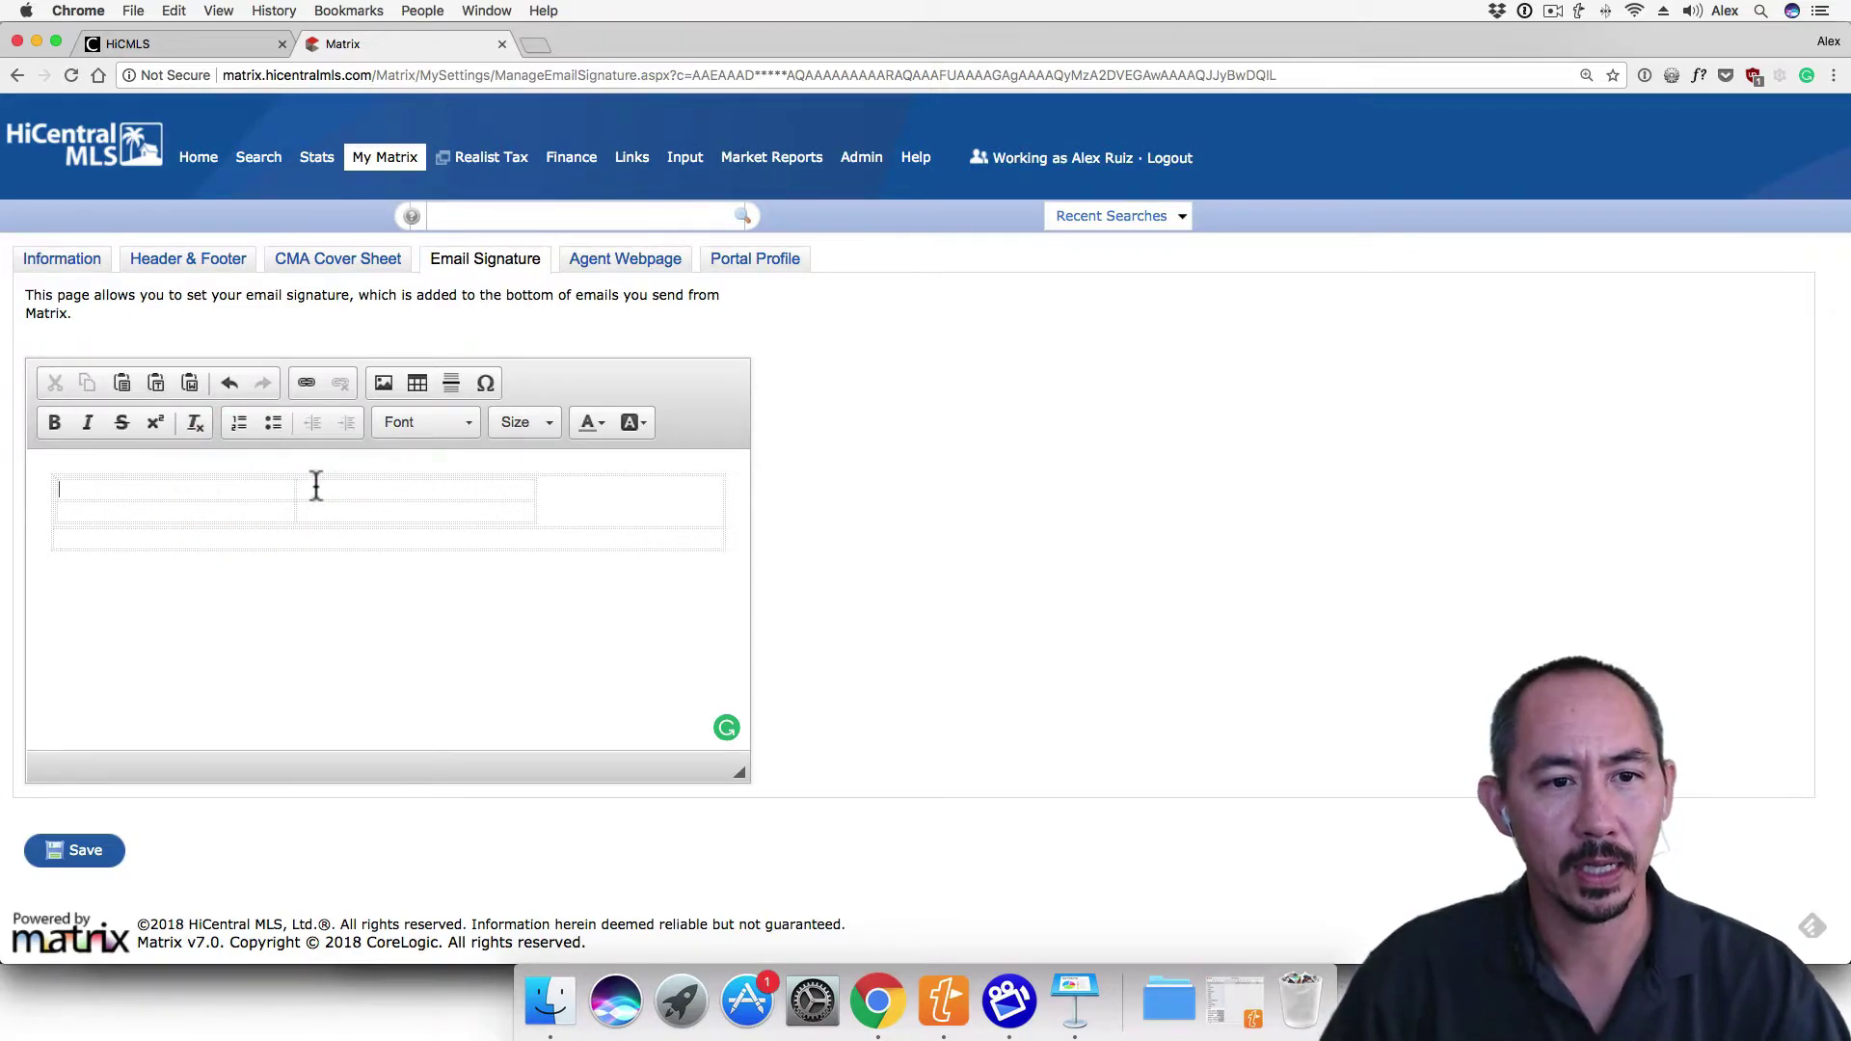
{"action": "left_click", "coordinate": [383, 384]}
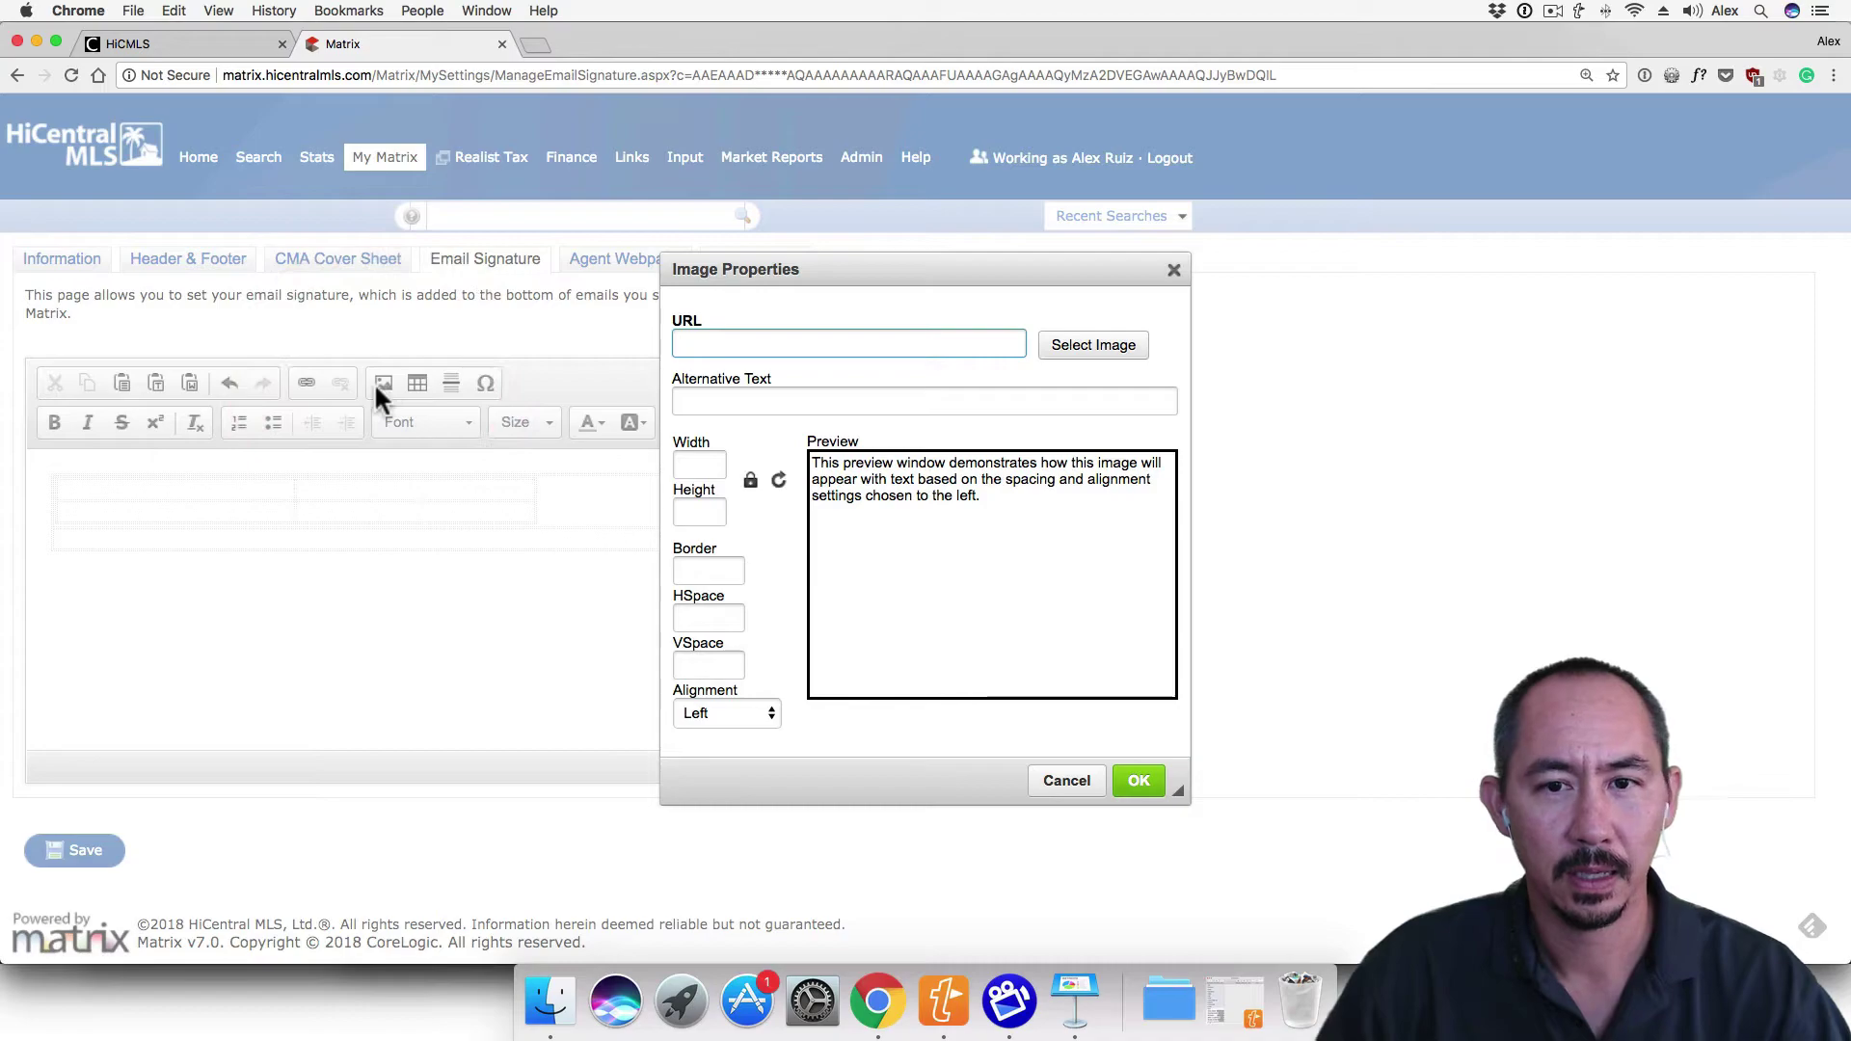
{"action": "left_click", "coordinate": [1085, 349]}
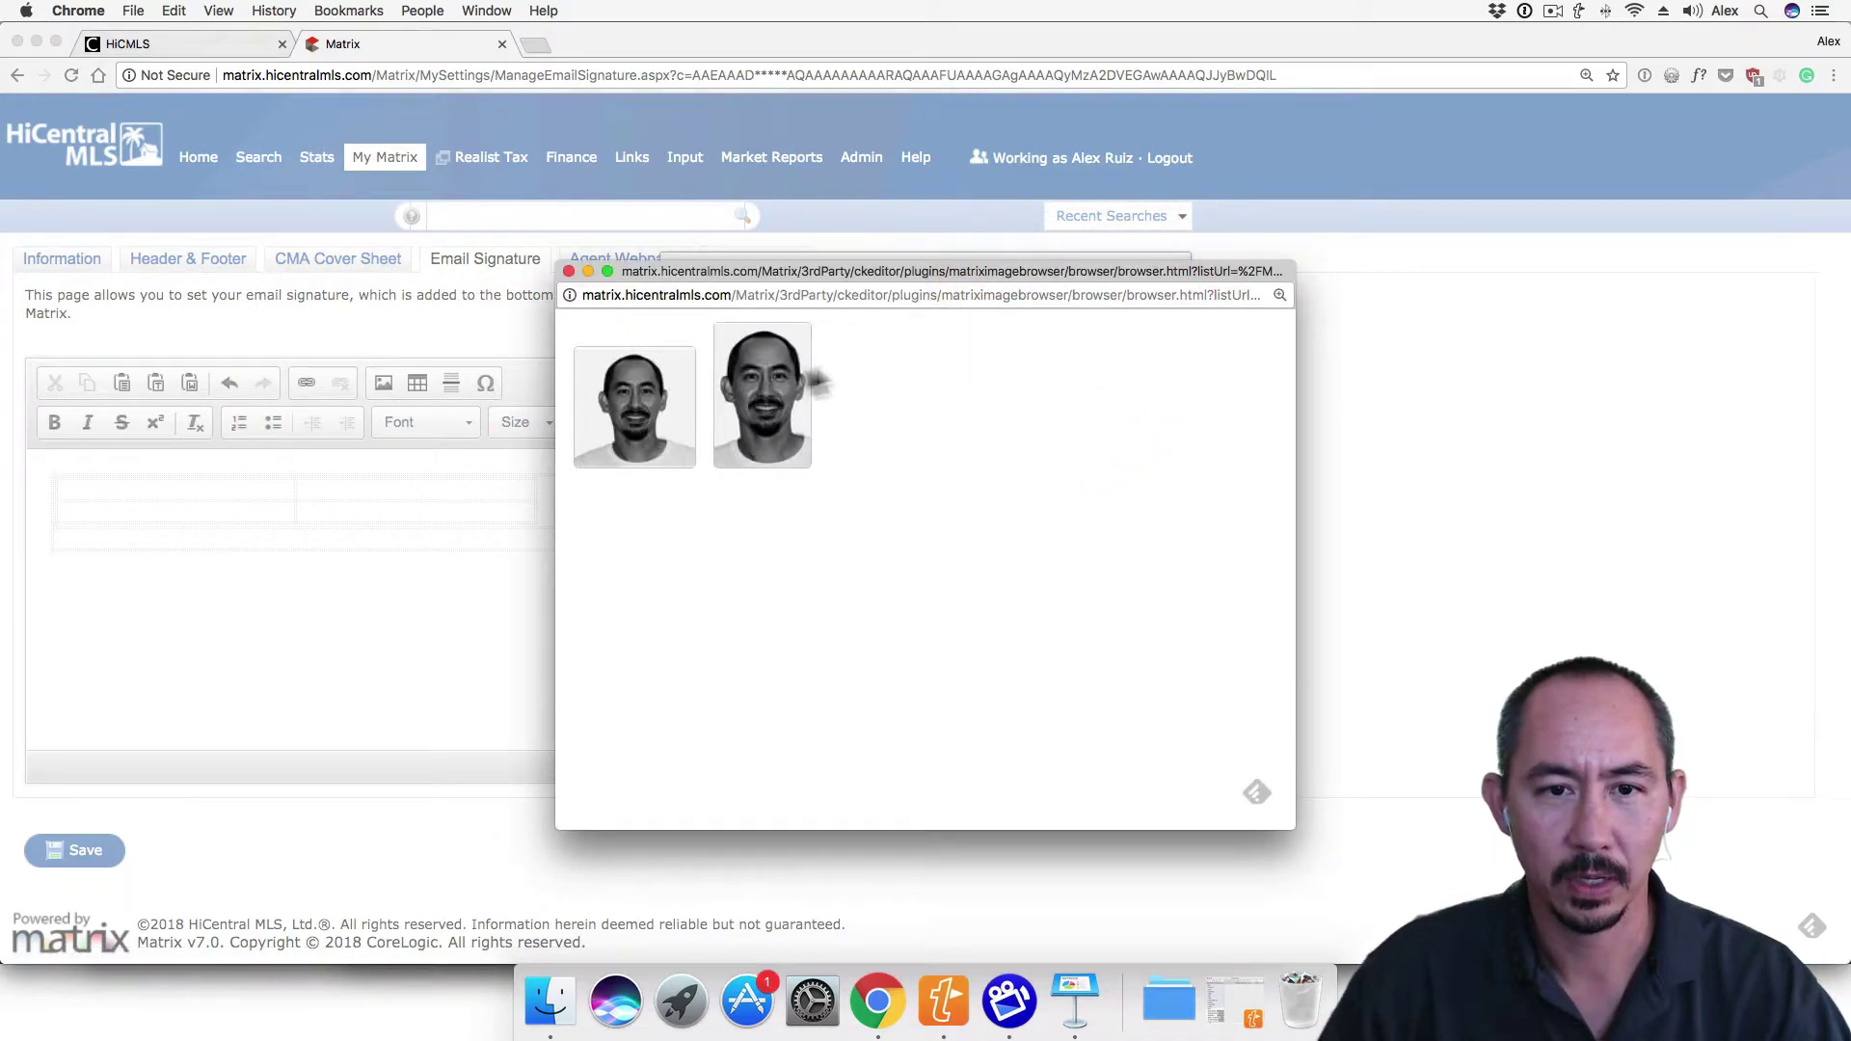
{"action": "left_click", "coordinate": [757, 383]}
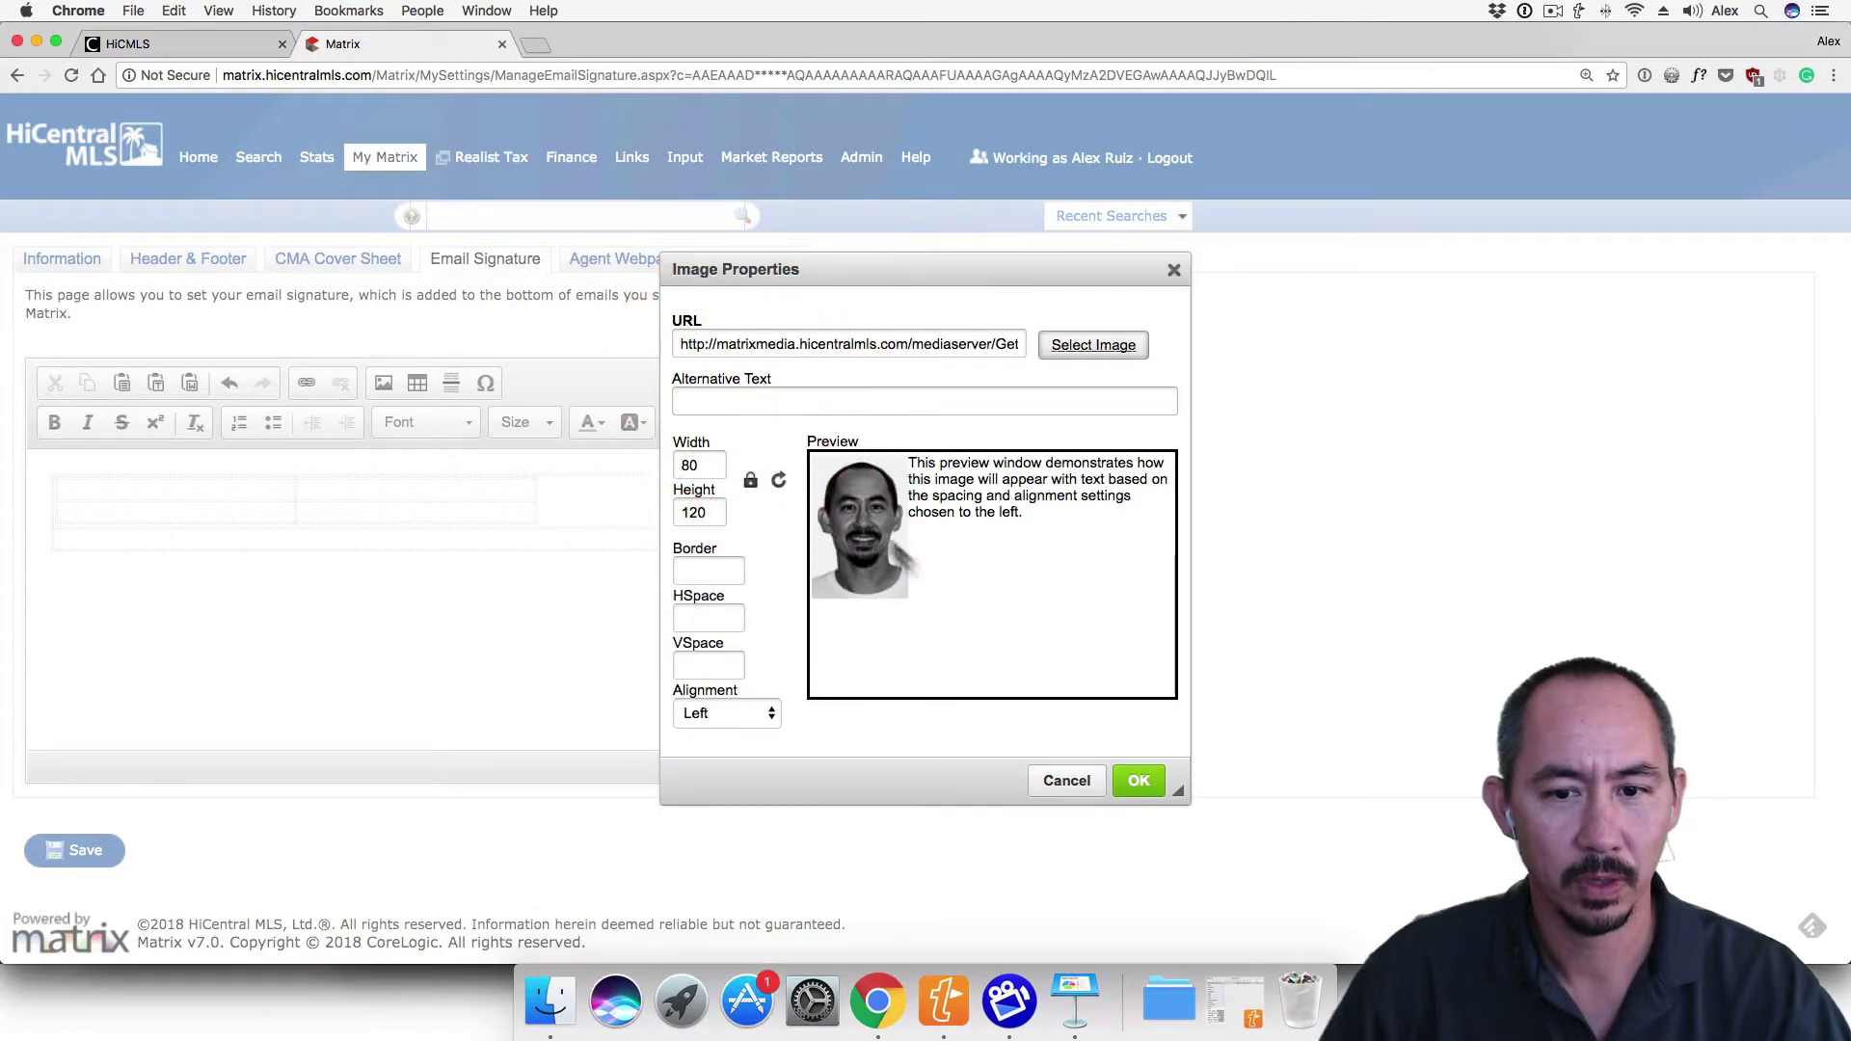
{"action": "left_click", "coordinate": [1142, 781]}
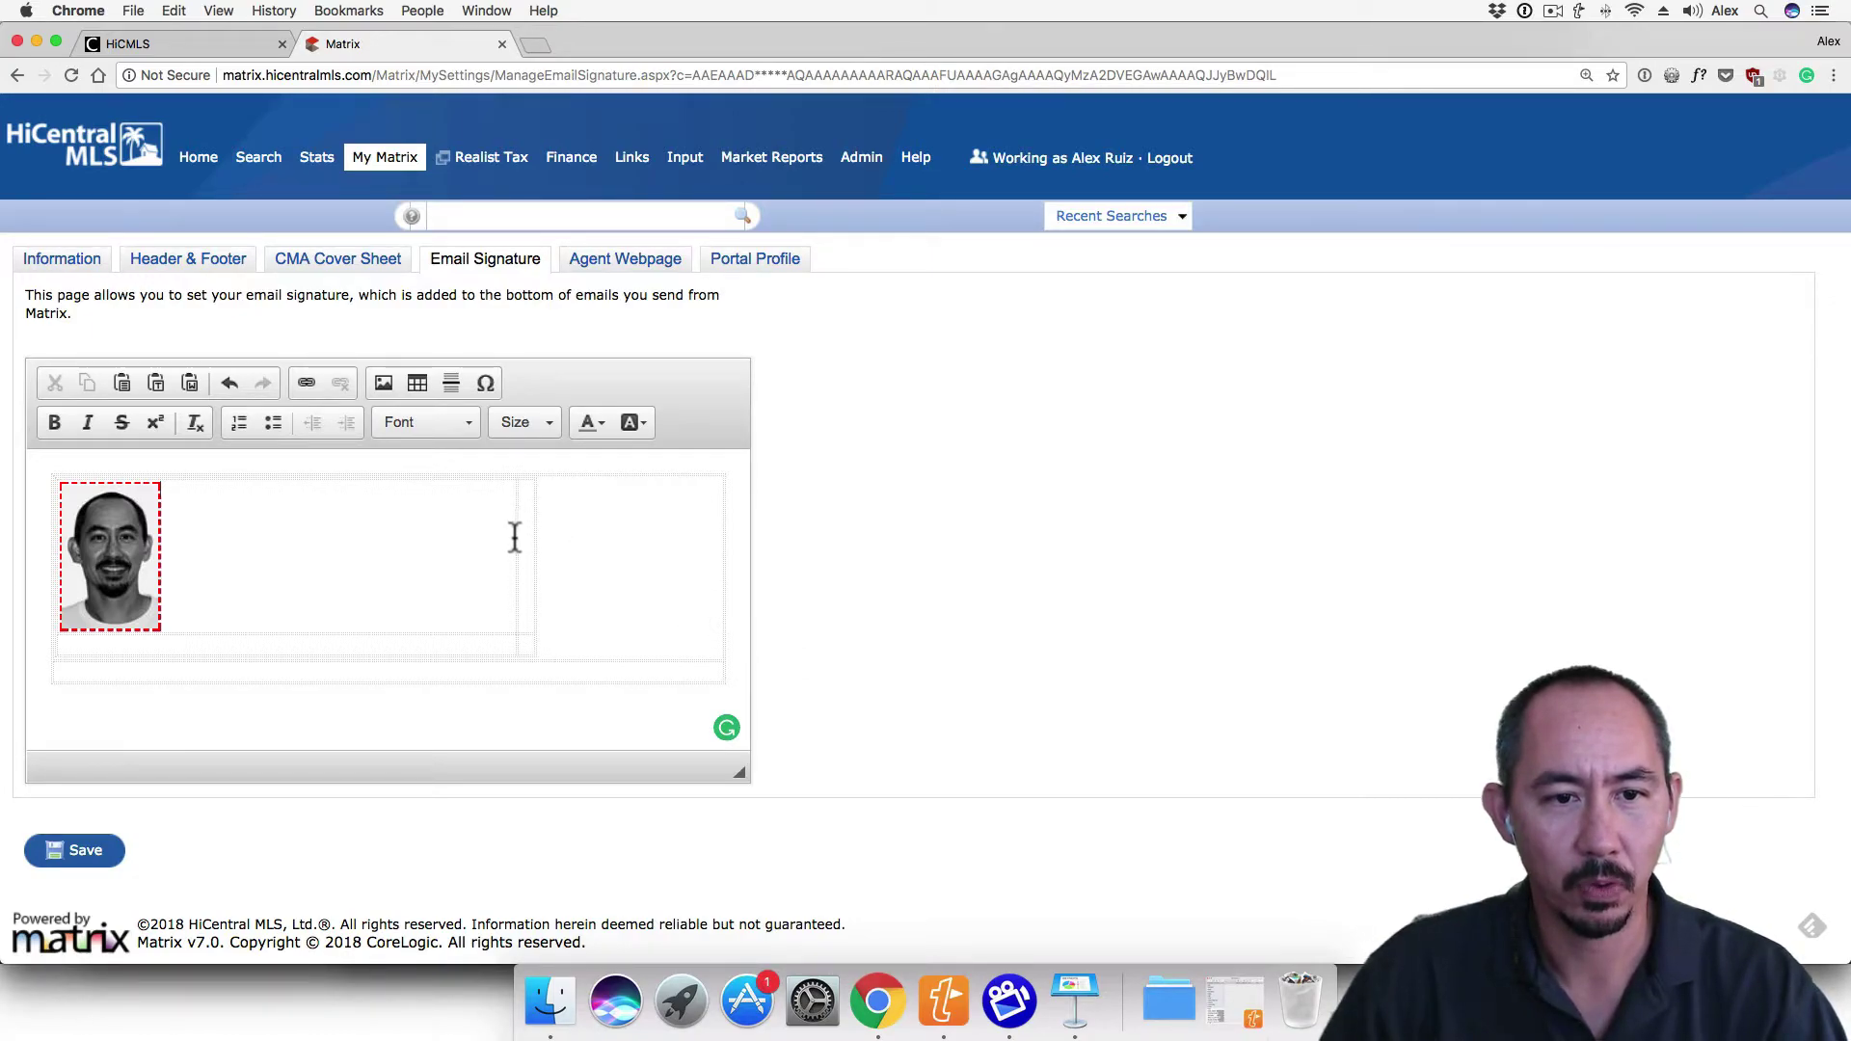
{"action": "left_click_drag", "start_coordinate": [516, 547], "coordinate": [174, 541]}
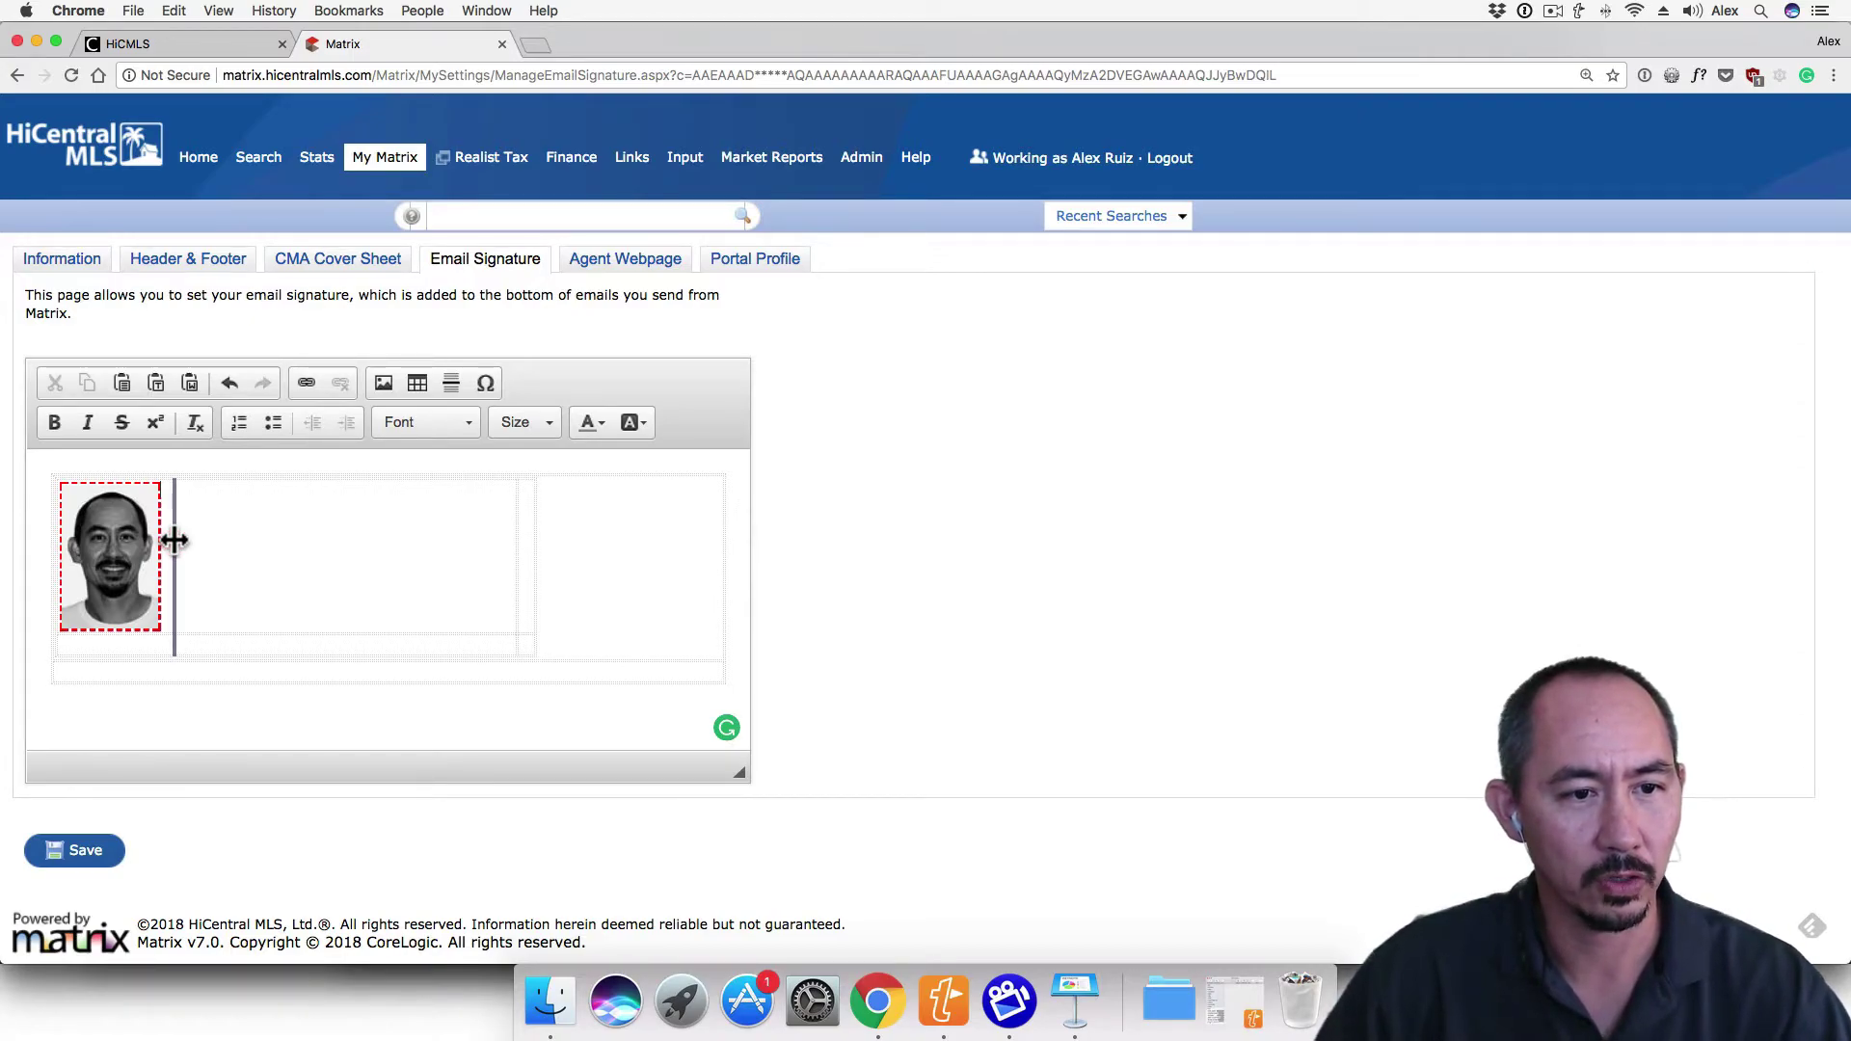
{"action": "left_click", "coordinate": [174, 540]}
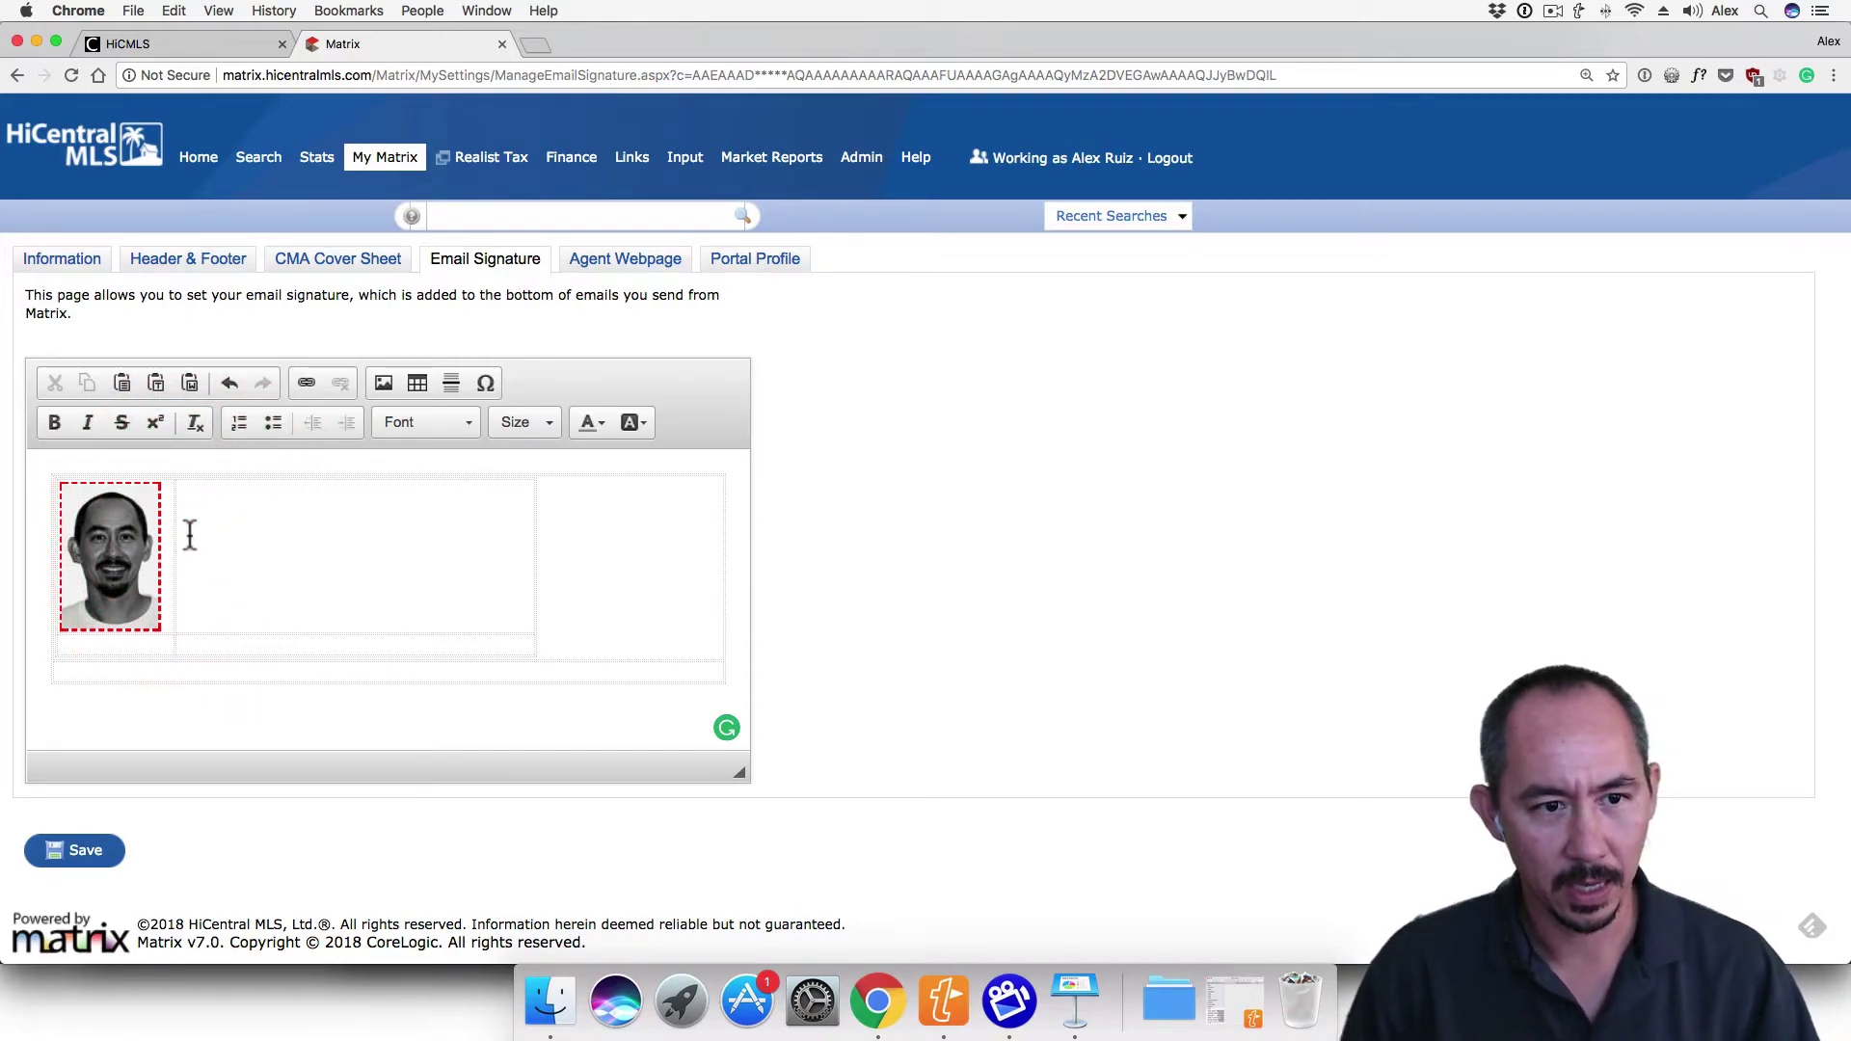
{"action": "type", "text": "sig"}
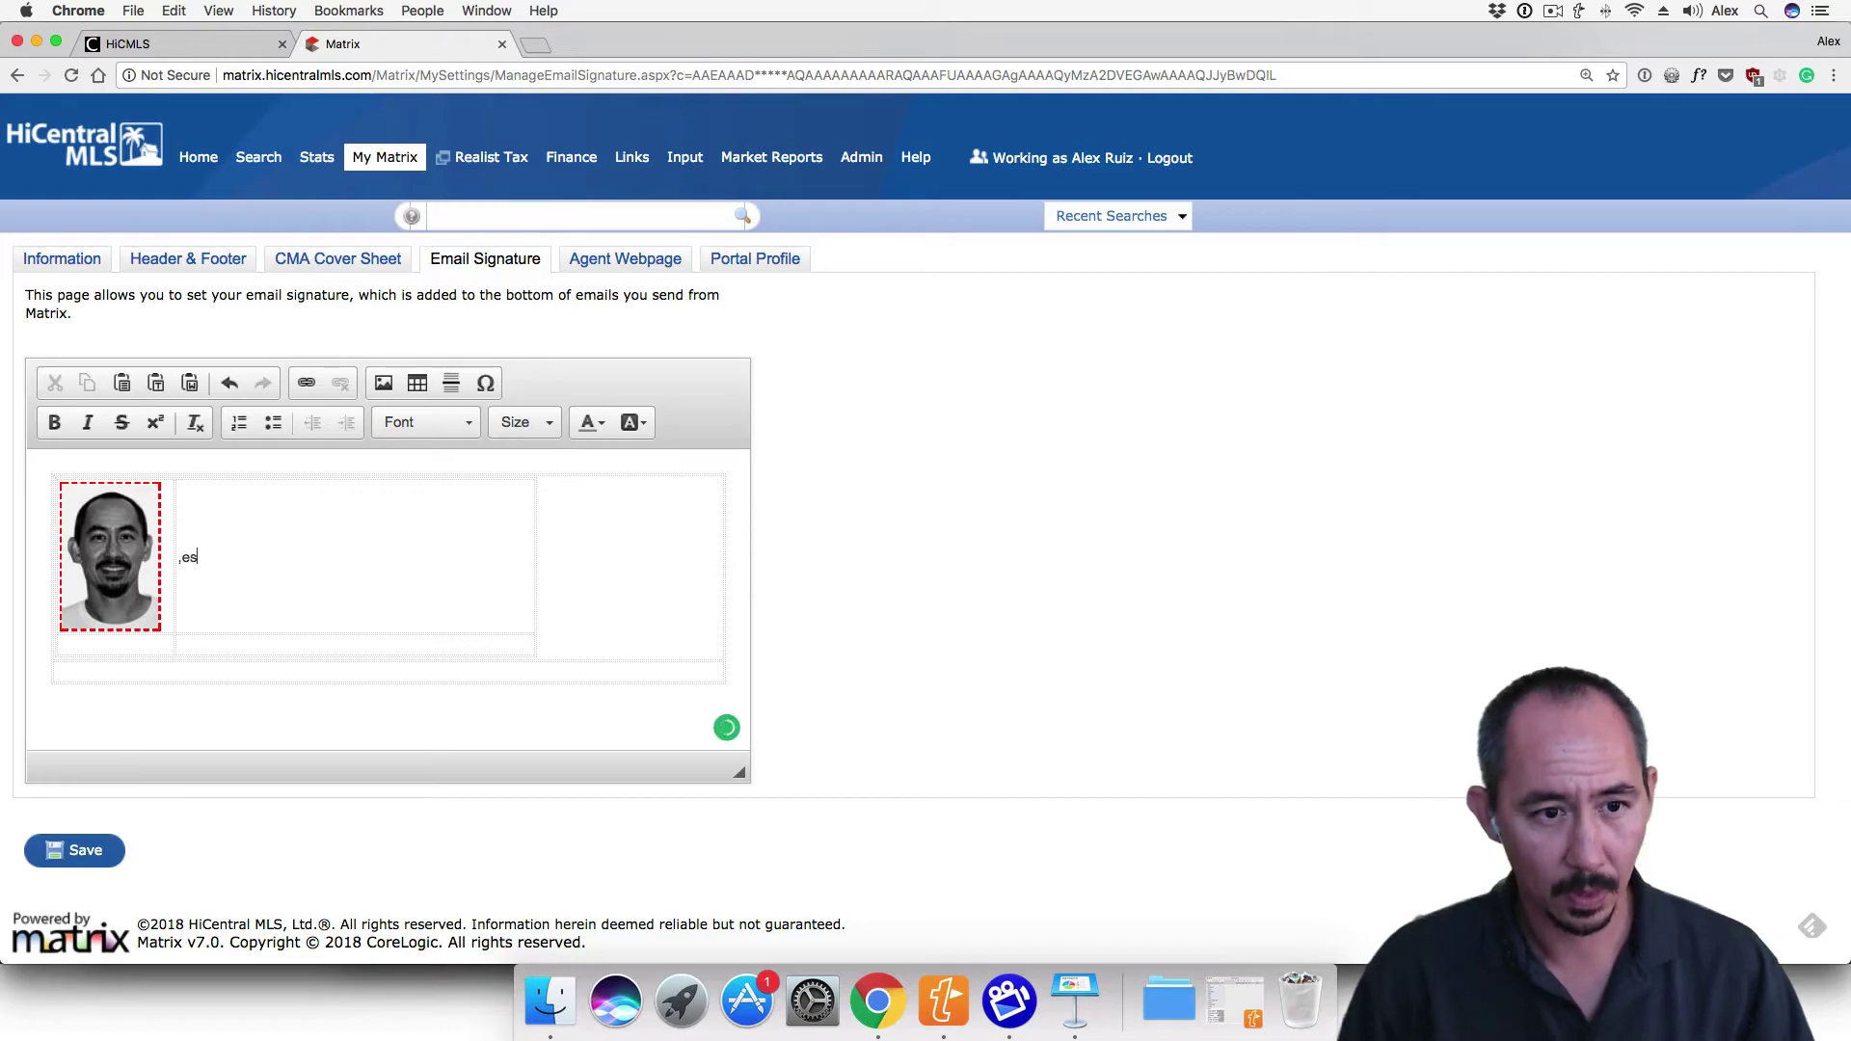
{"action": "key", "text": "Return"}
{"action": "type", "text": "www.hicentral.com"}
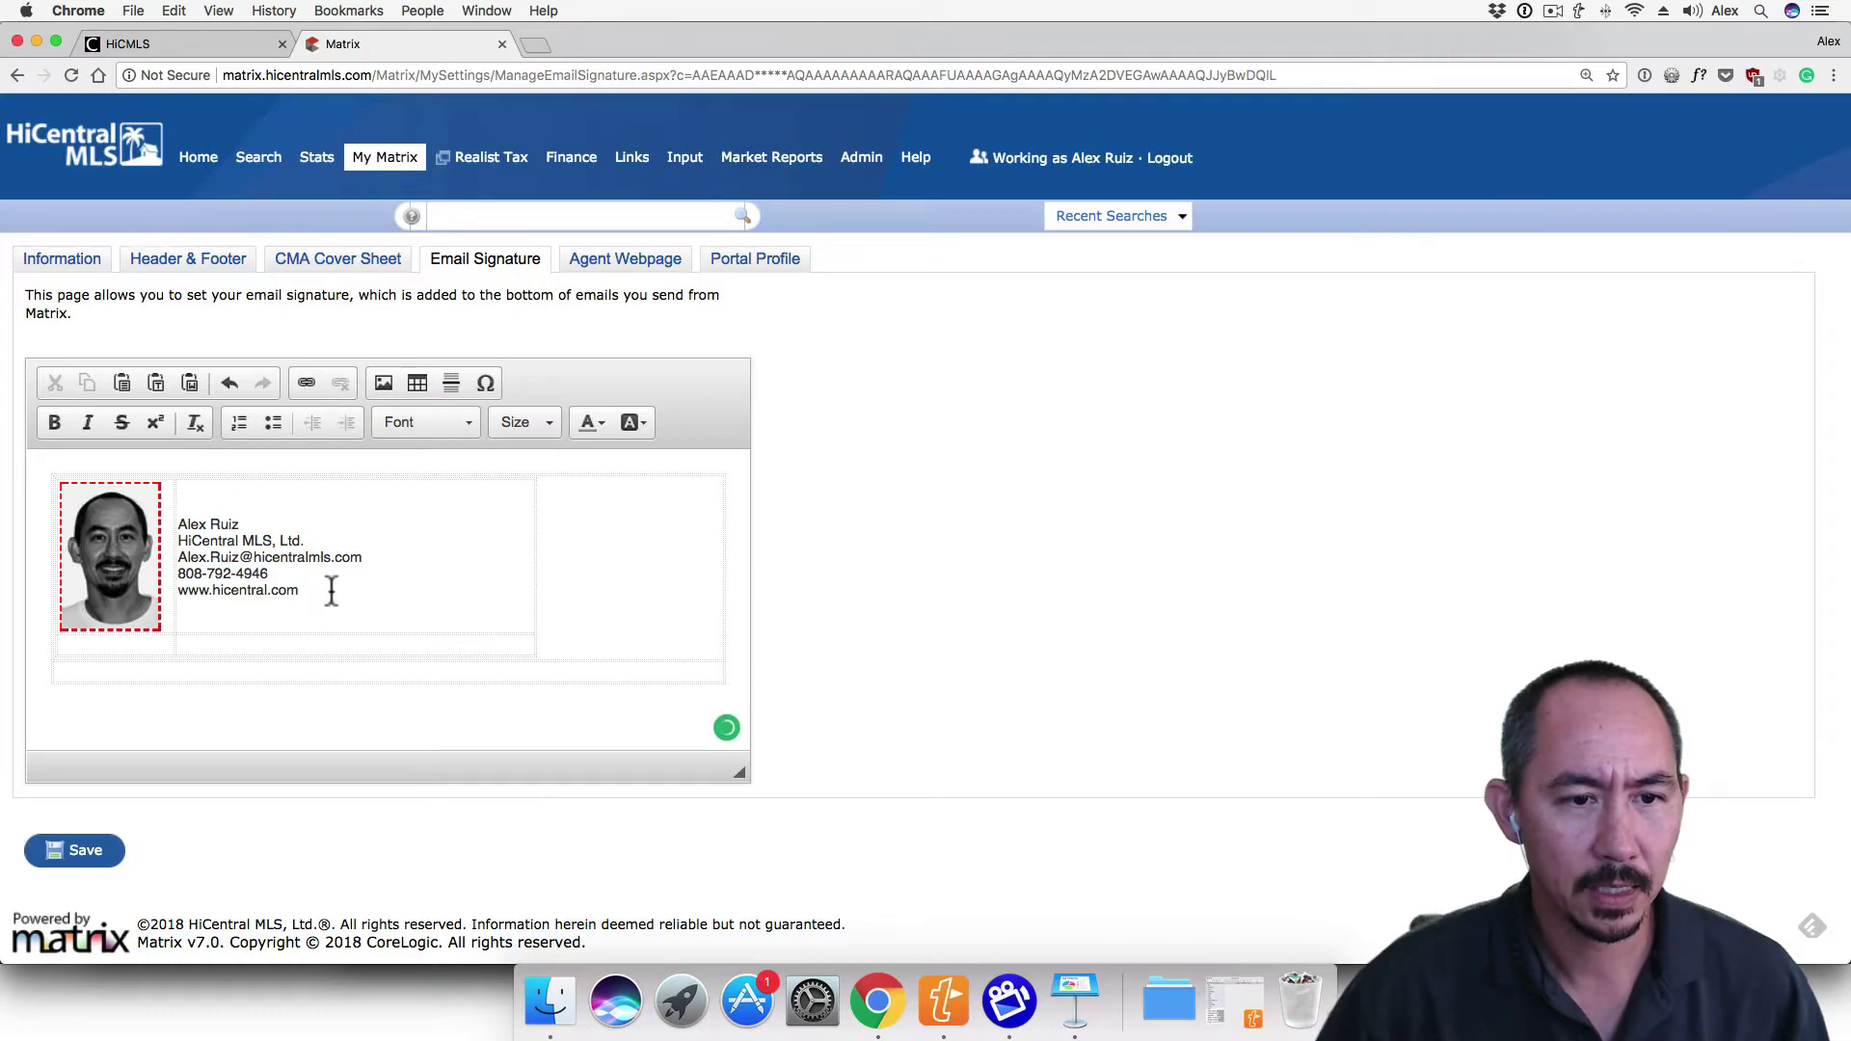
{"action": "left_click_drag", "start_coordinate": [299, 591], "coordinate": [182, 592]}
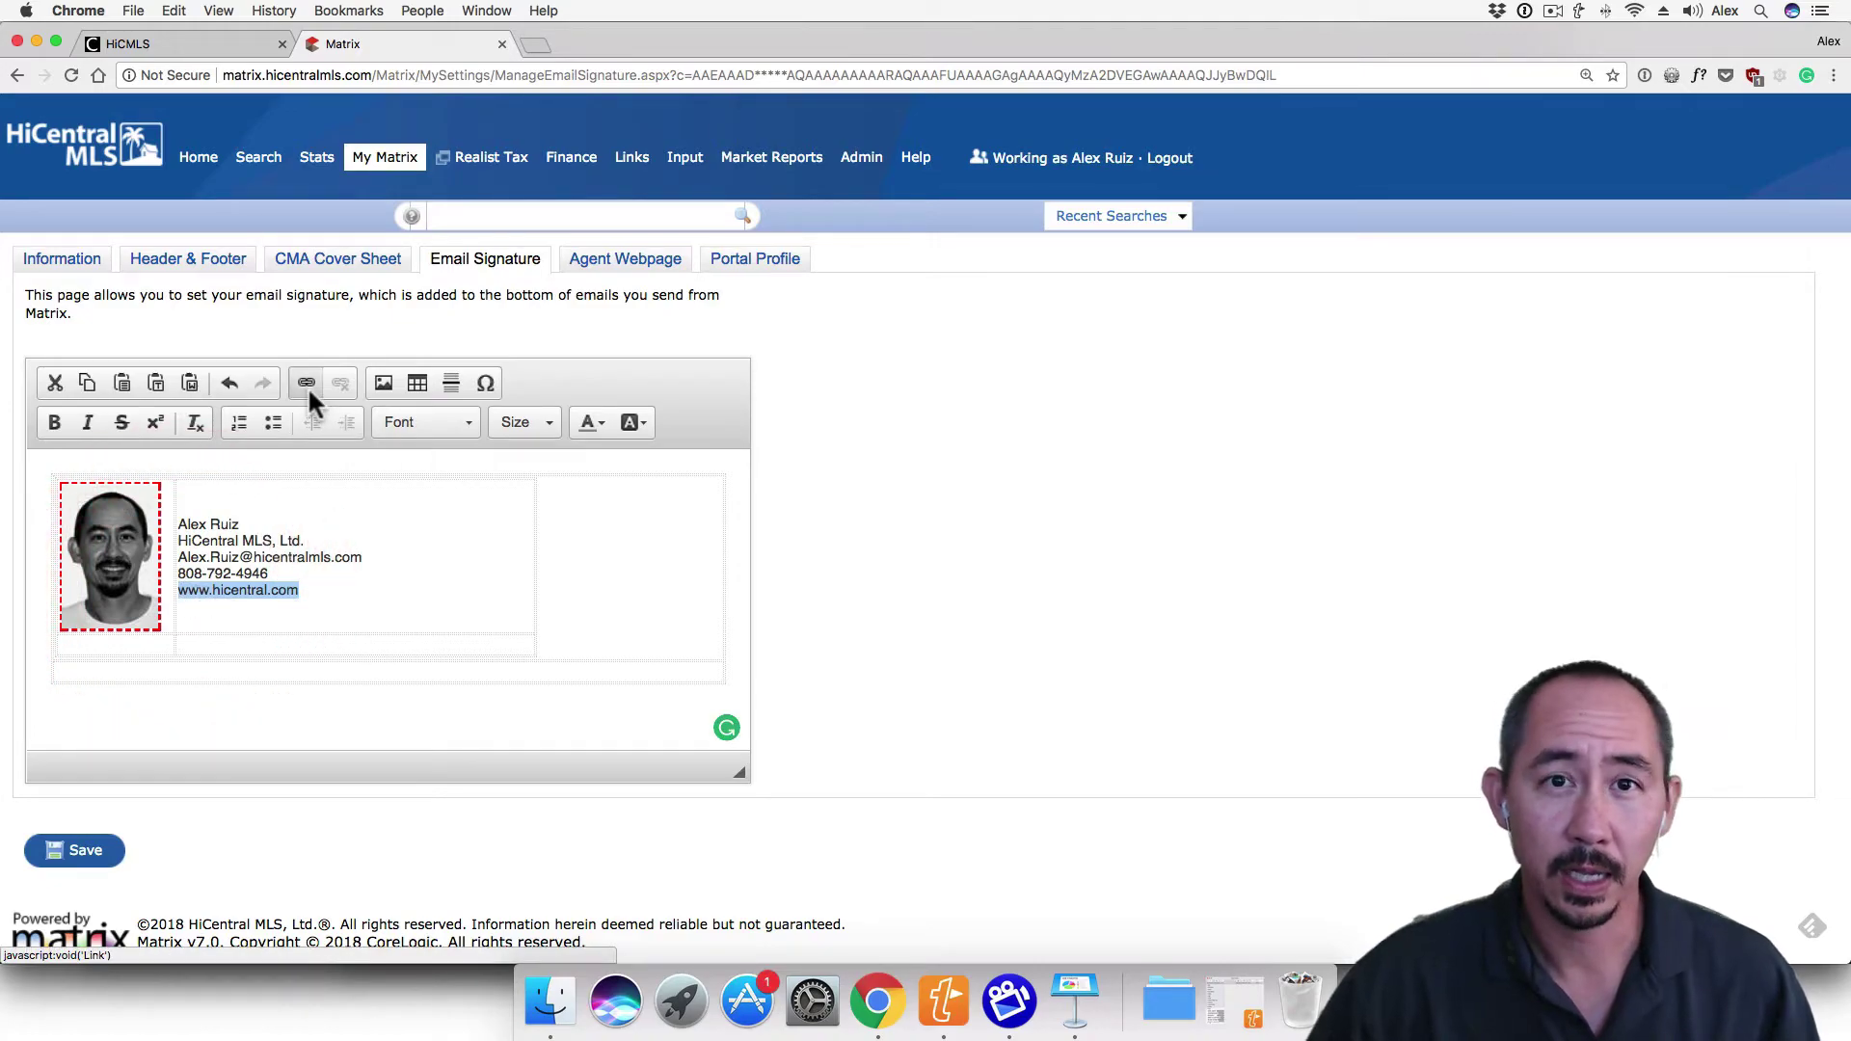
{"action": "left_click", "coordinate": [307, 384]}
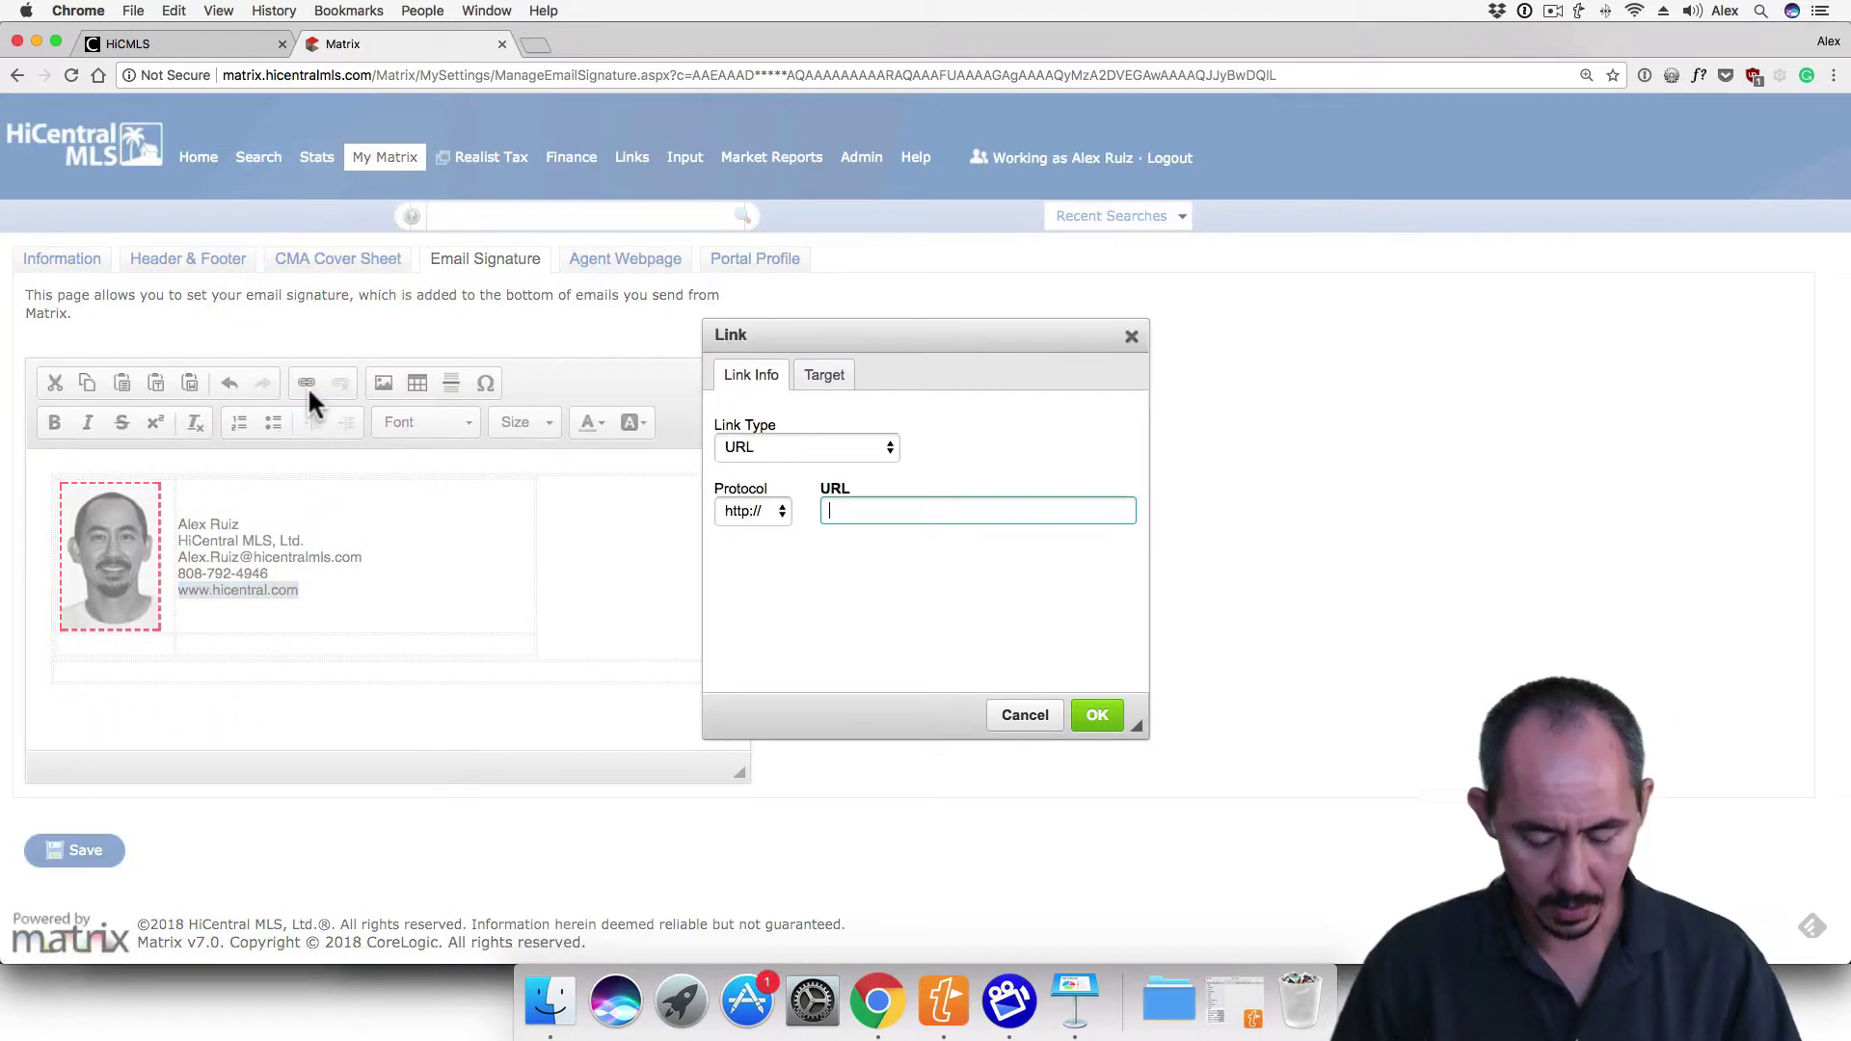
{"action": "type", "text": "www.hicentral.com"}
{"action": "left_click", "coordinate": [1097, 713]}
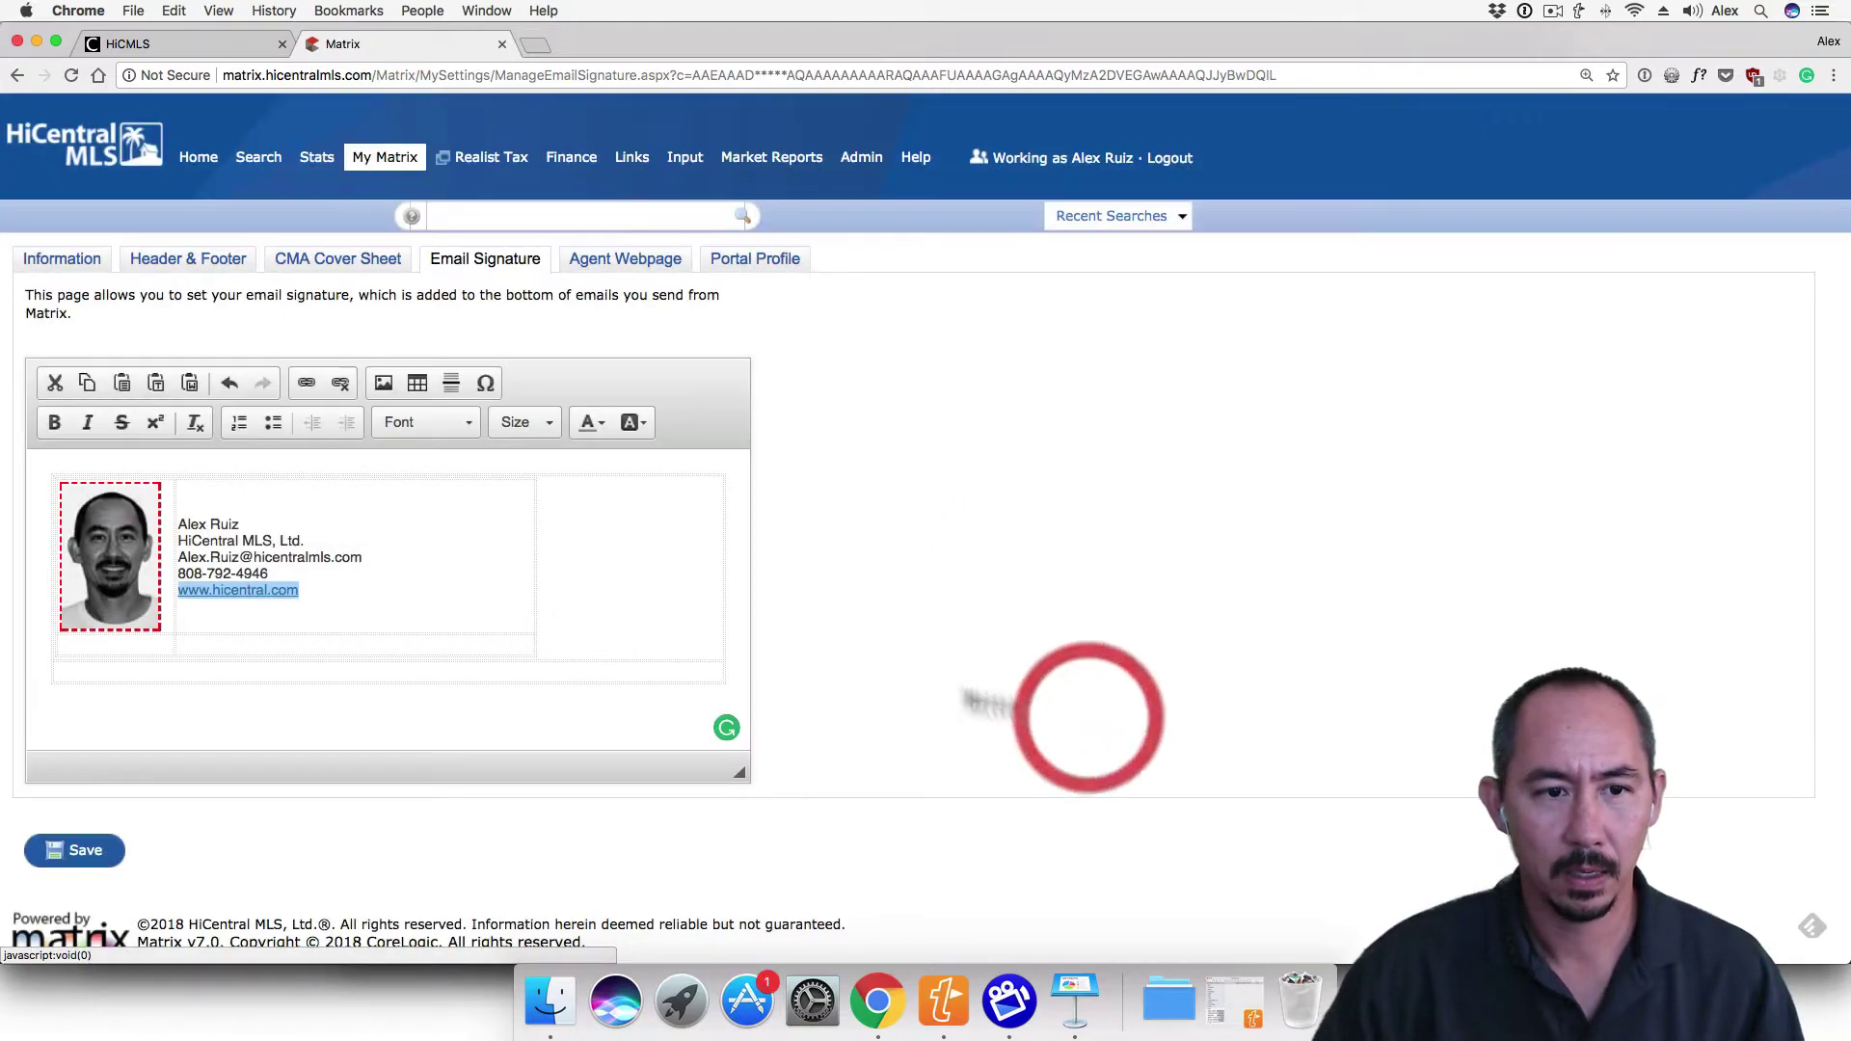
Turn the e-mail line into an E-mail type link to the agent's address
{"action": "left_click_drag", "start_coordinate": [376, 555], "coordinate": [178, 557]}
{"action": "left_click", "coordinate": [309, 372]}
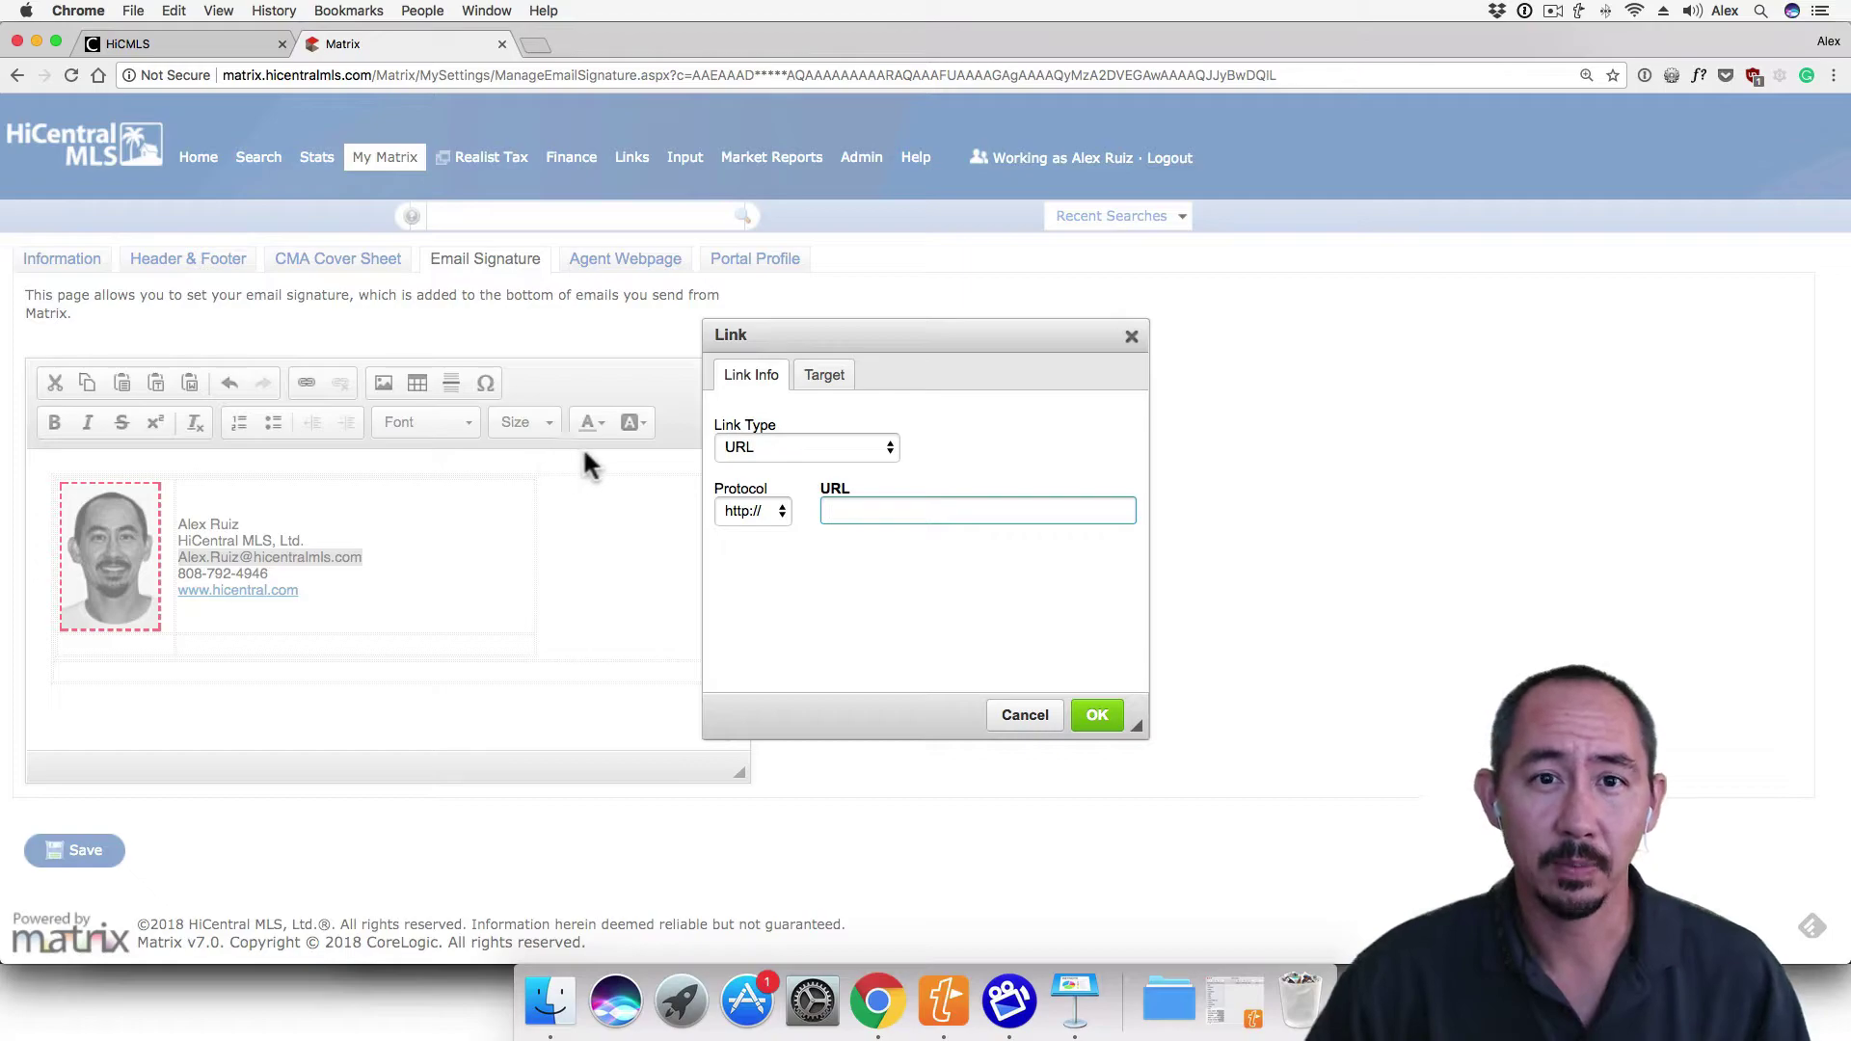
{"action": "left_click", "coordinate": [739, 446]}
{"action": "left_click", "coordinate": [762, 482]}
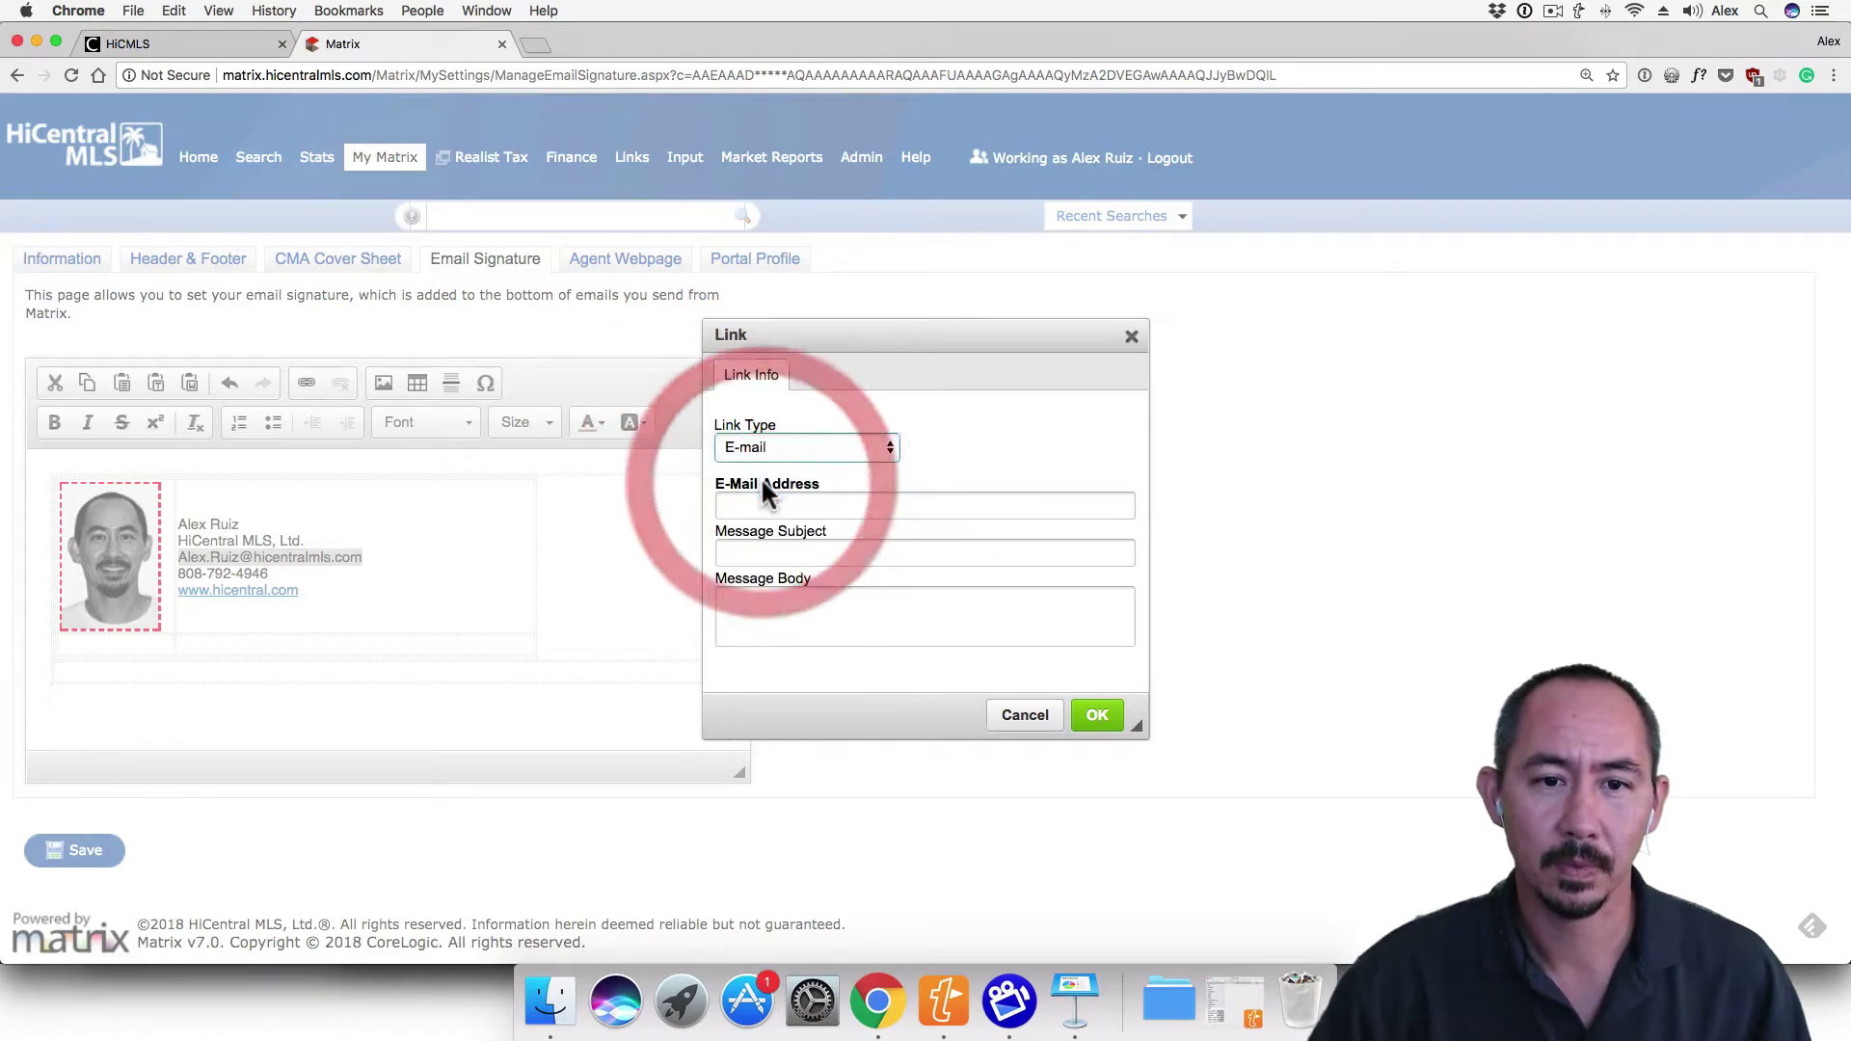
{"action": "left_click", "coordinate": [764, 503]}
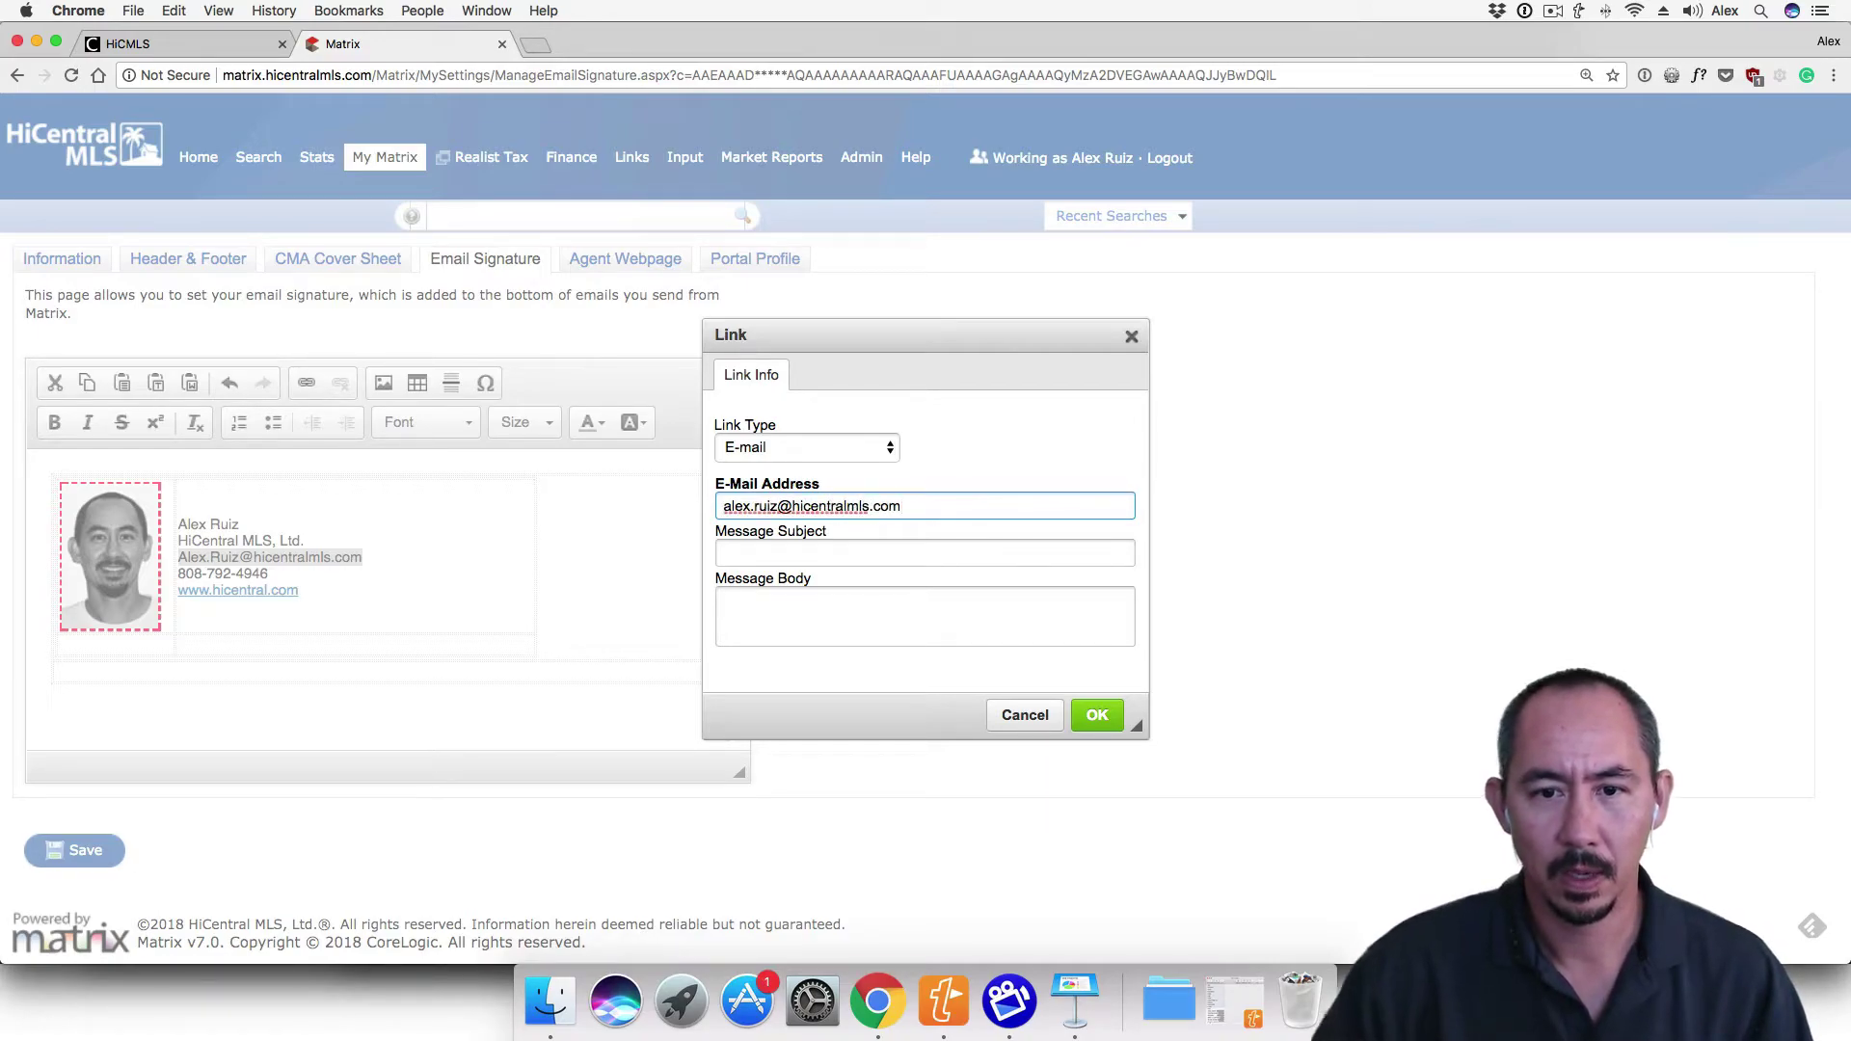
{"action": "left_click", "coordinate": [1094, 711]}
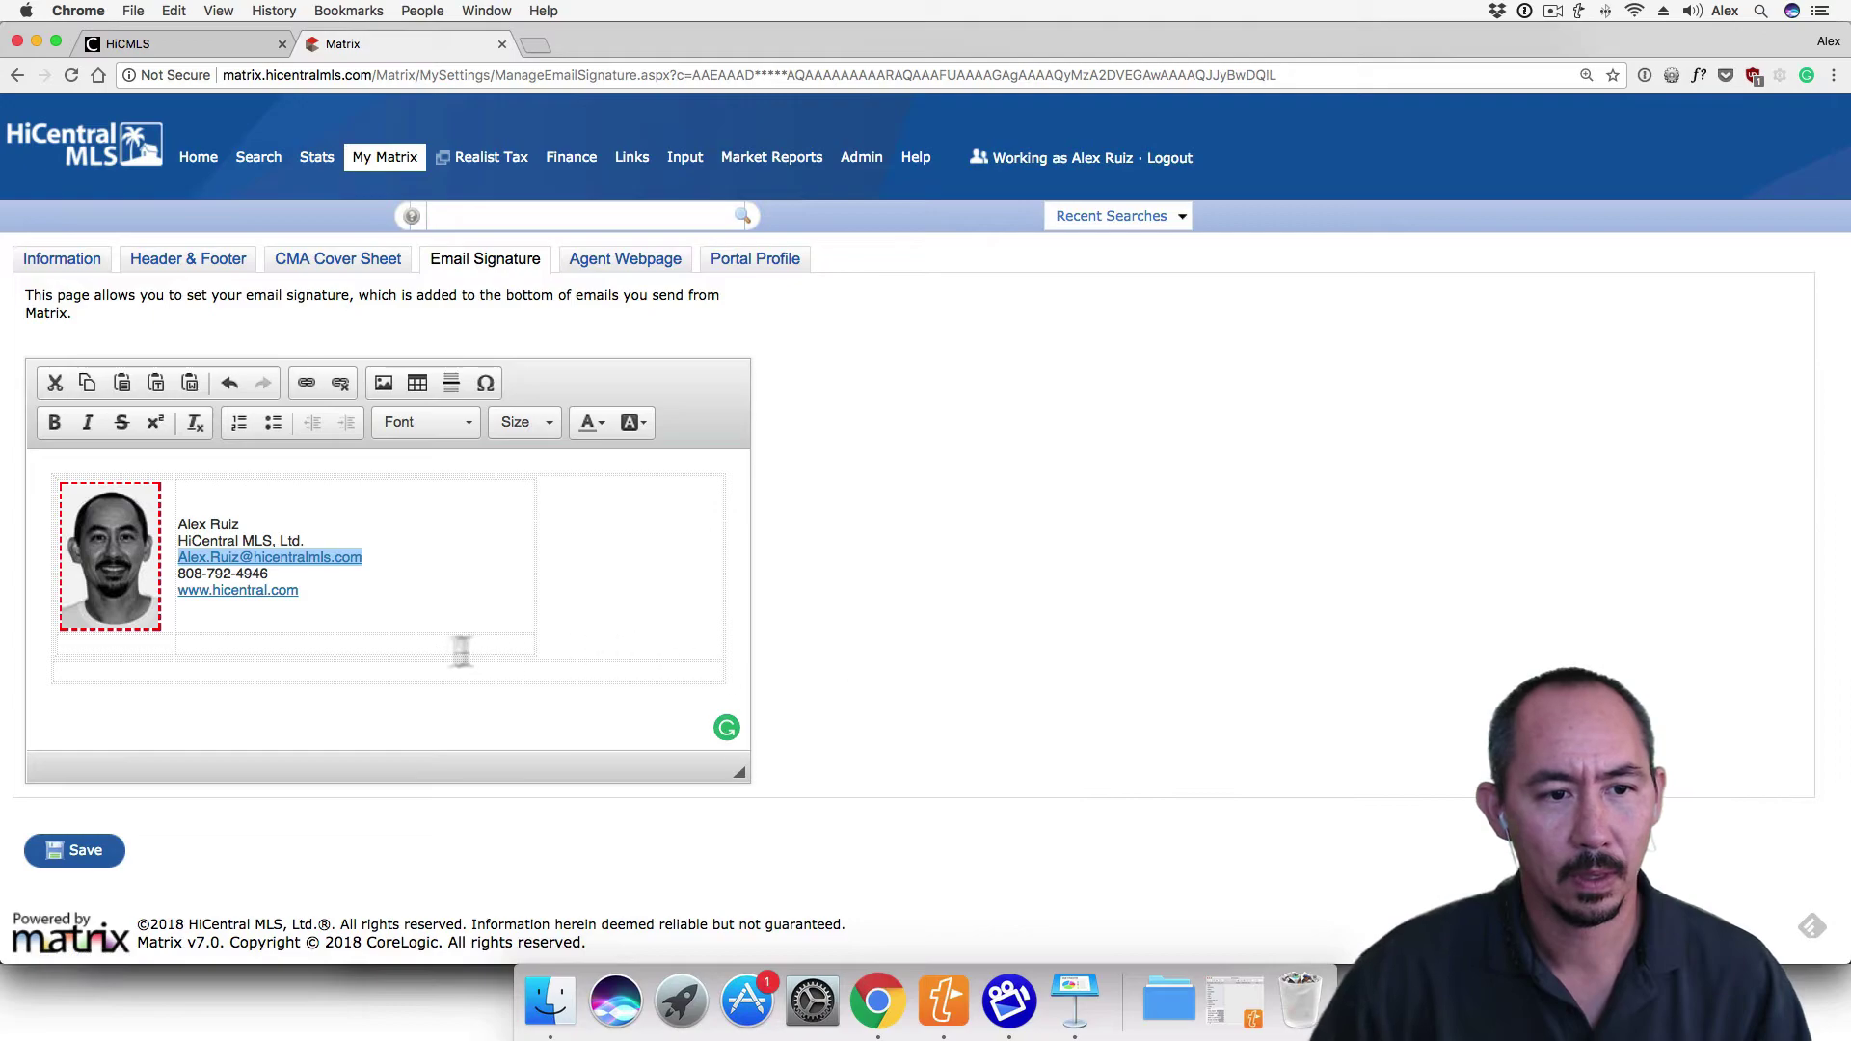
{"action": "left_click", "coordinate": [154, 645]}
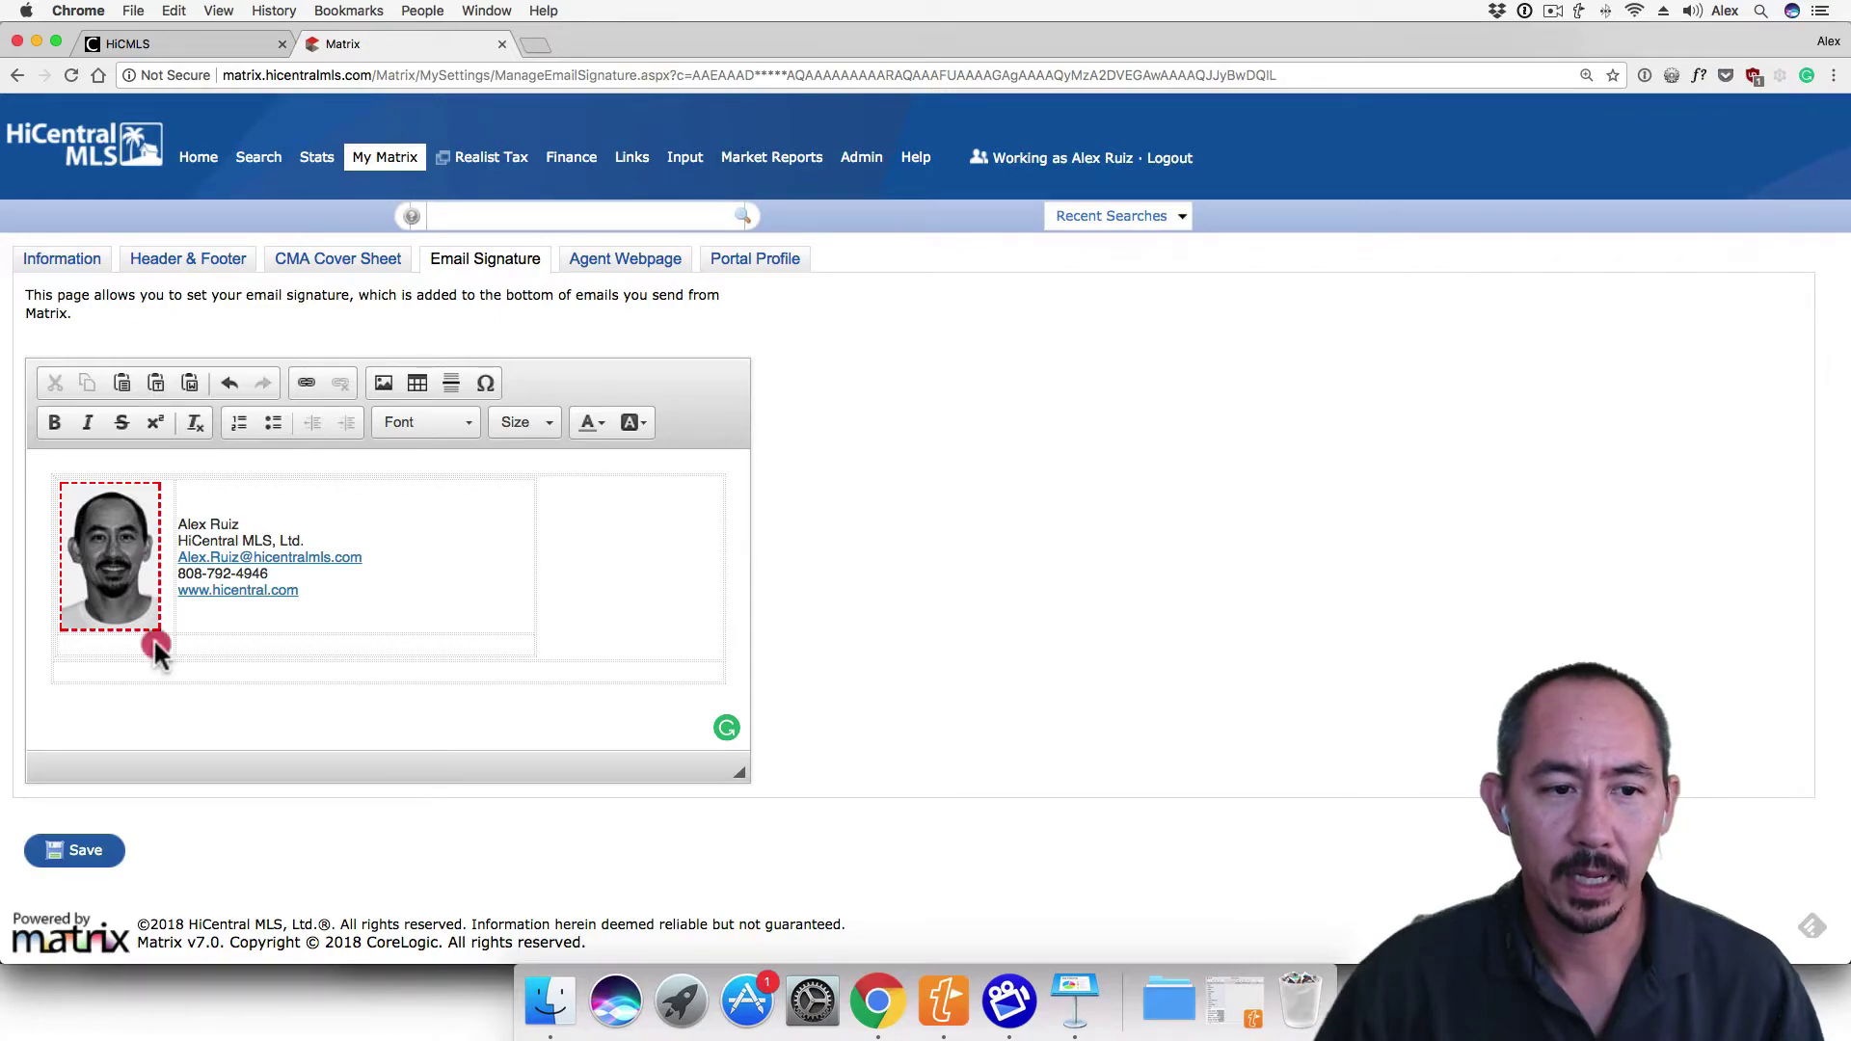
Merge the cell below the photo with its right neighbour and type 'facebook | twitter | linkedin'
{"action": "right_click", "coordinate": [154, 644]}
{"action": "mouse_move", "coordinate": [243, 691]}
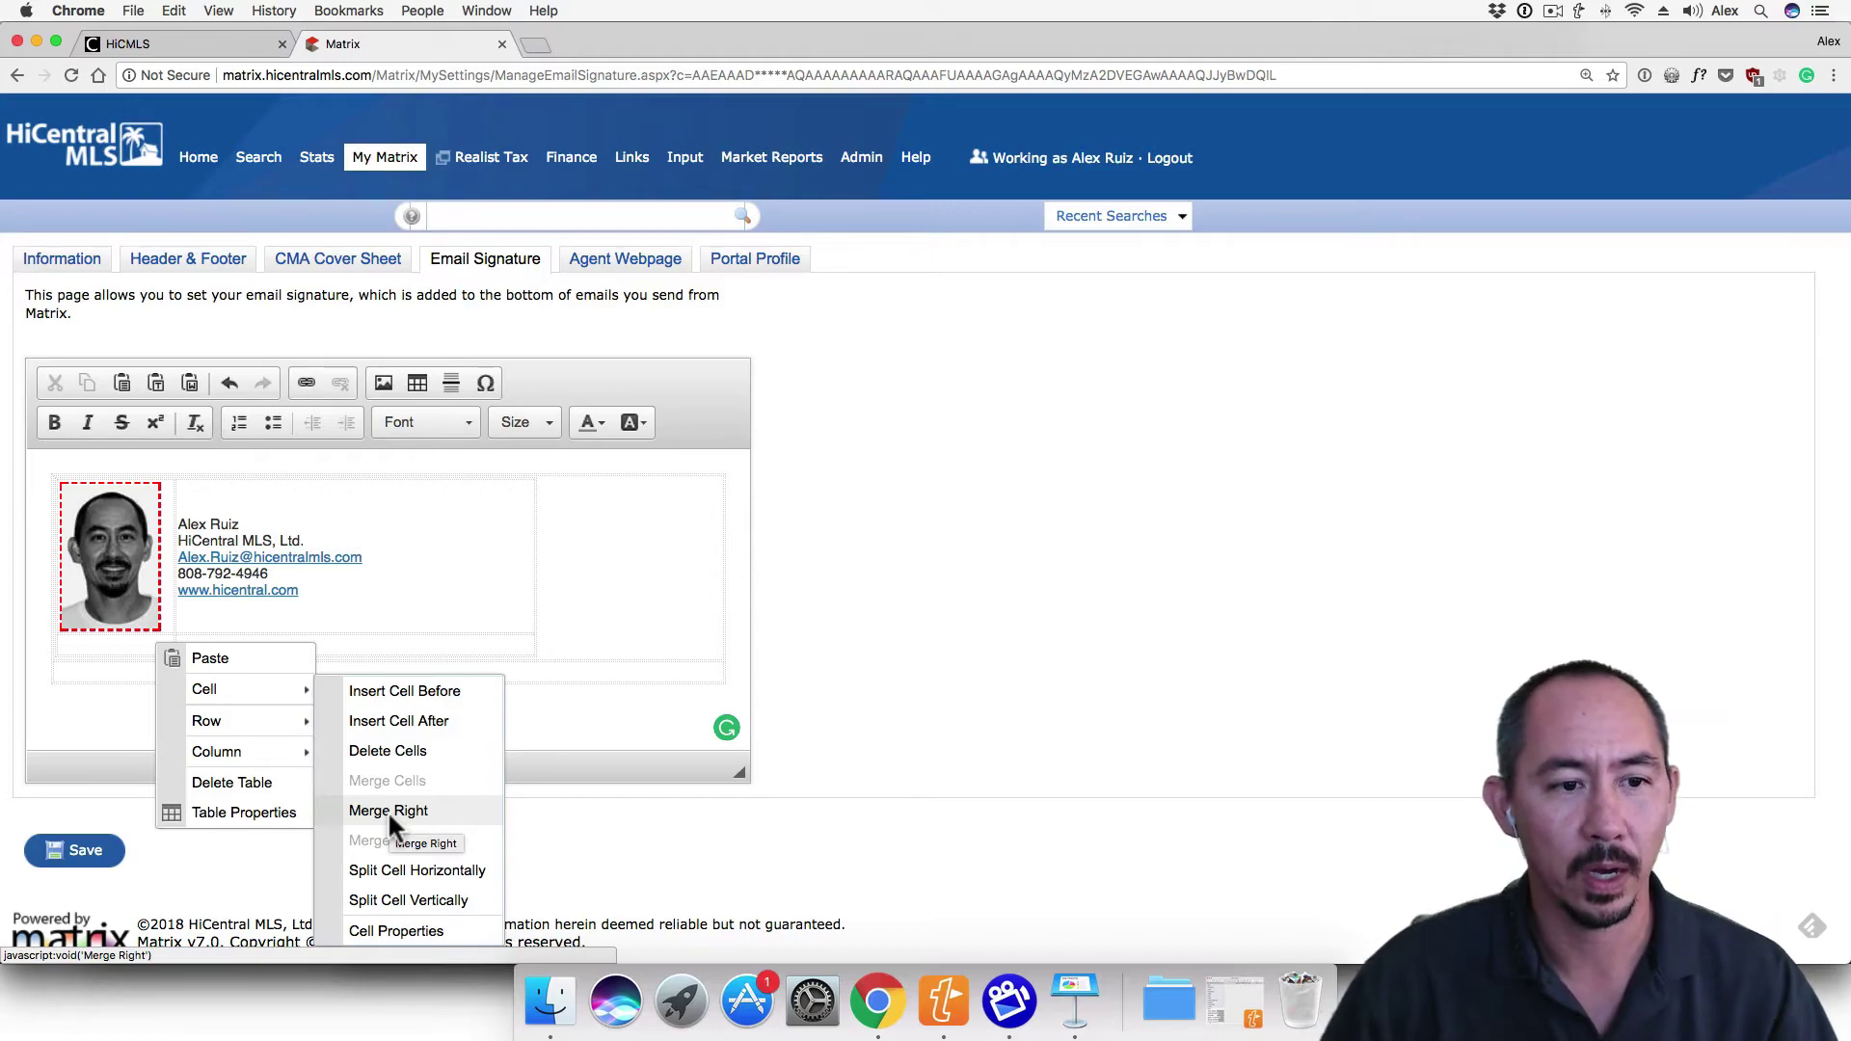
{"action": "left_click", "coordinate": [388, 810]}
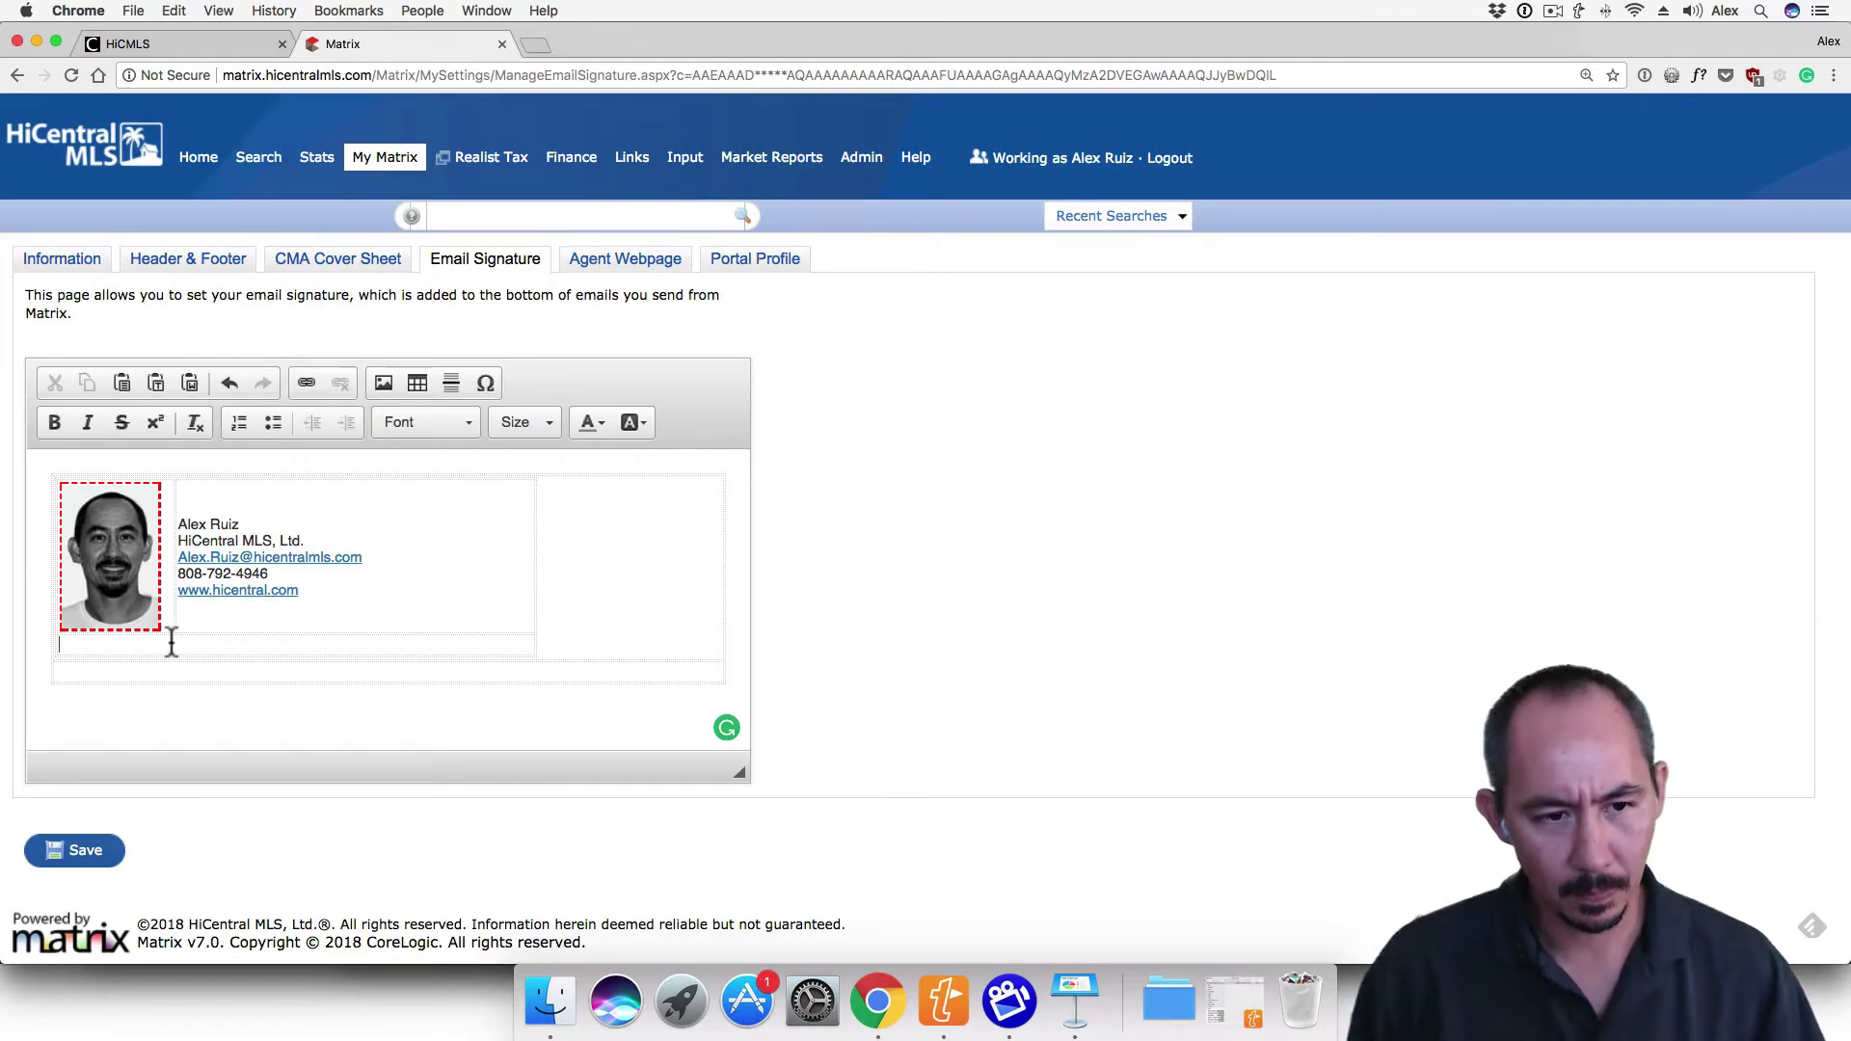
{"action": "left_click", "coordinate": [172, 643]}
{"action": "type", "text": "facebook"}
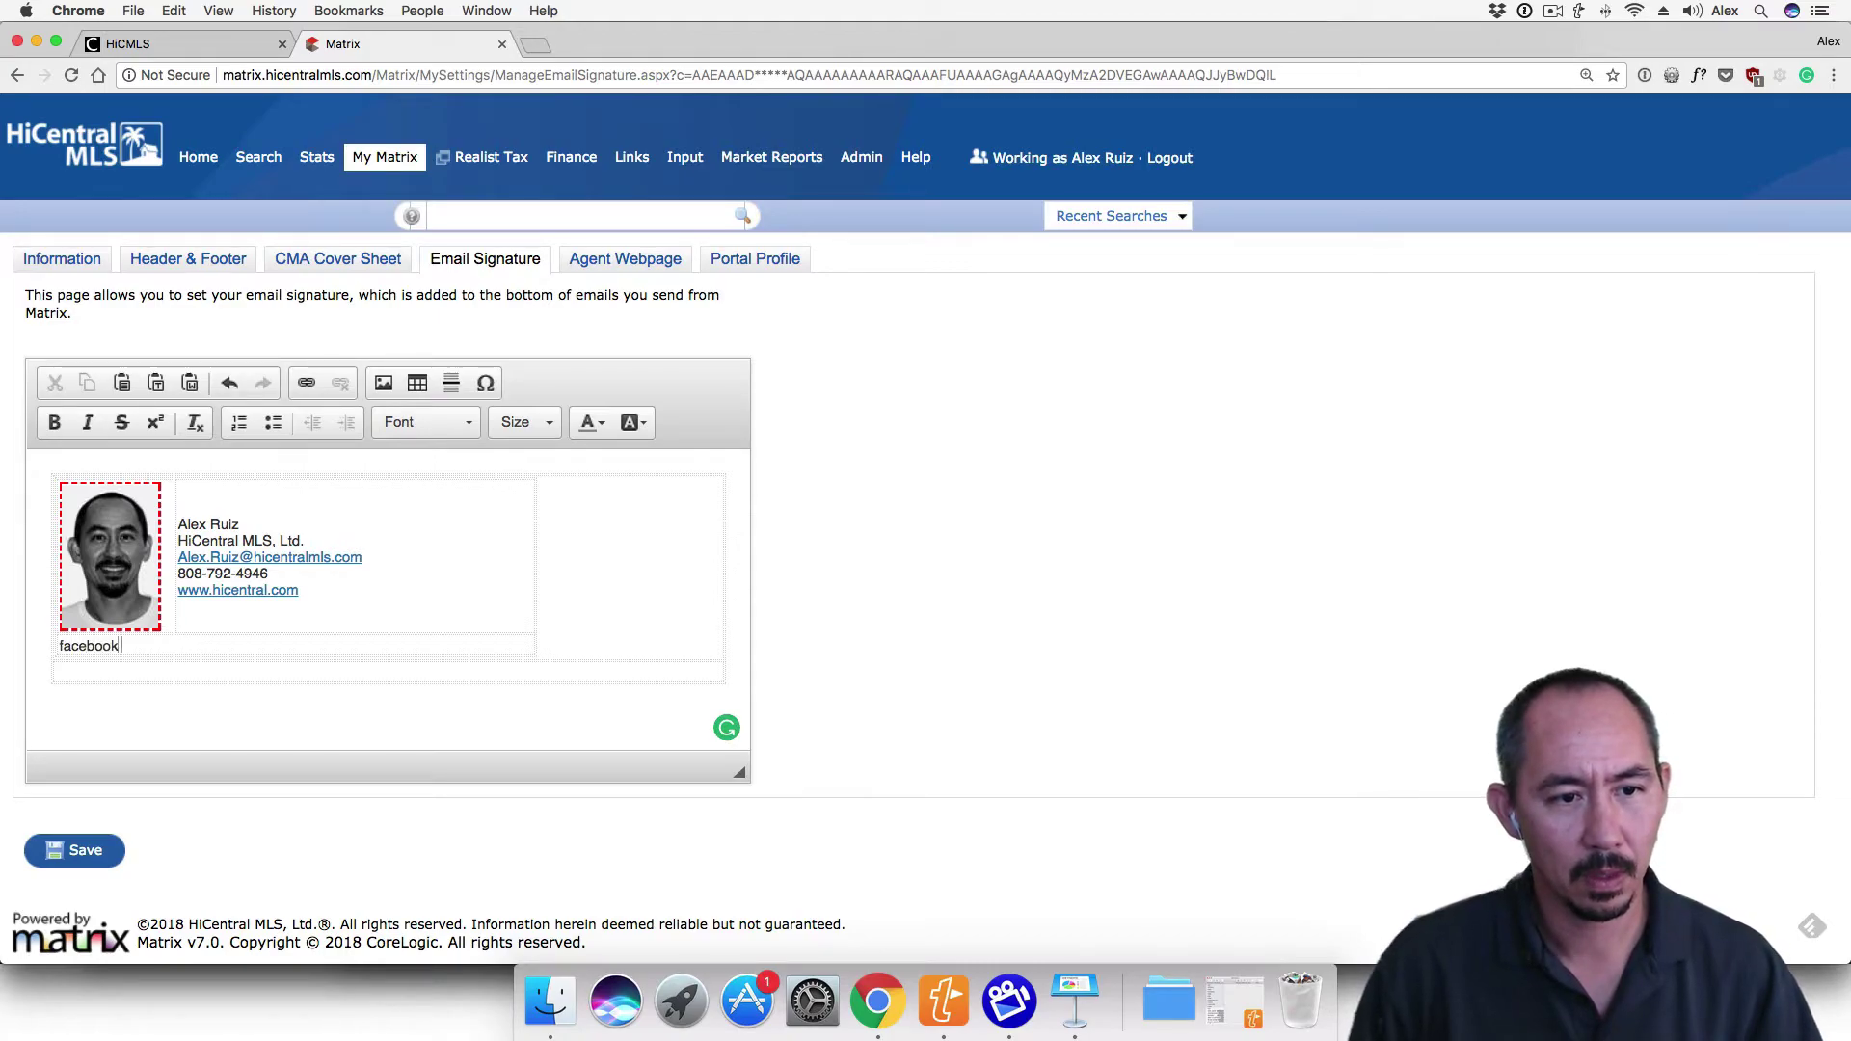
{"action": "type", "text": " | twitter"}
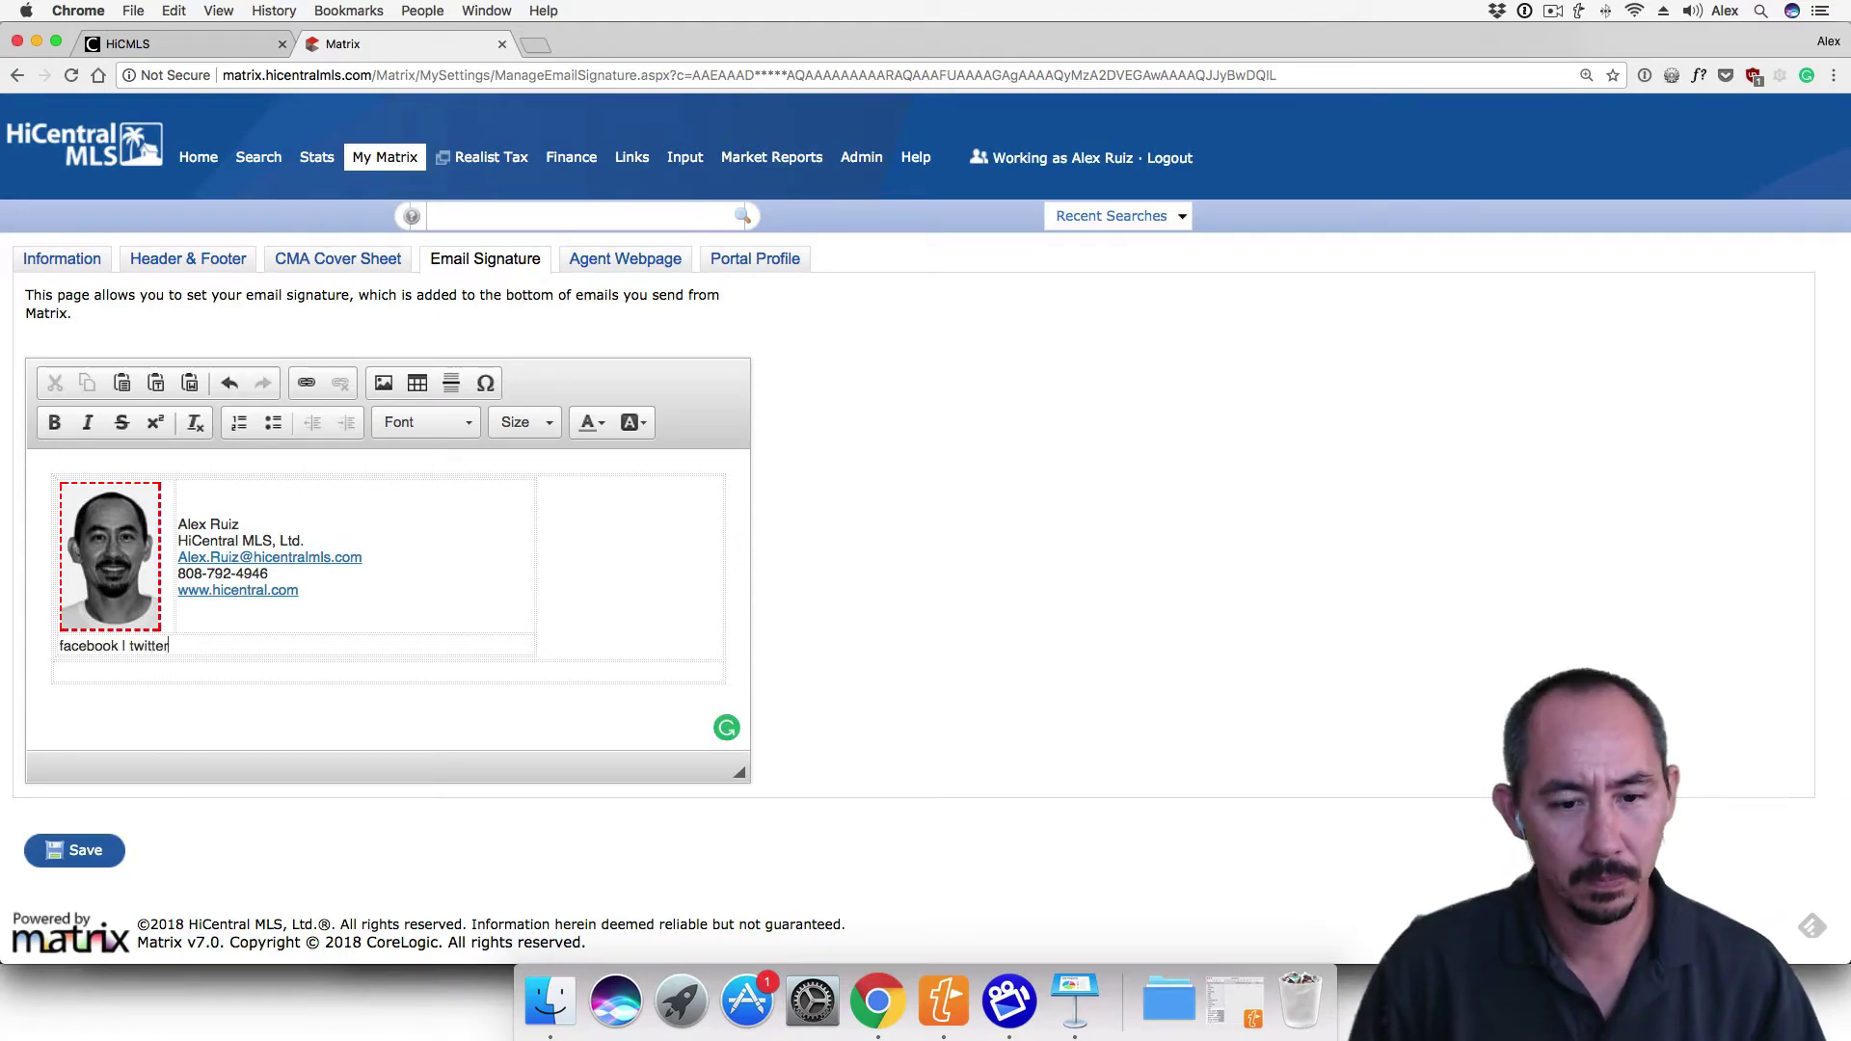
{"action": "type", "text": " | linkedin"}
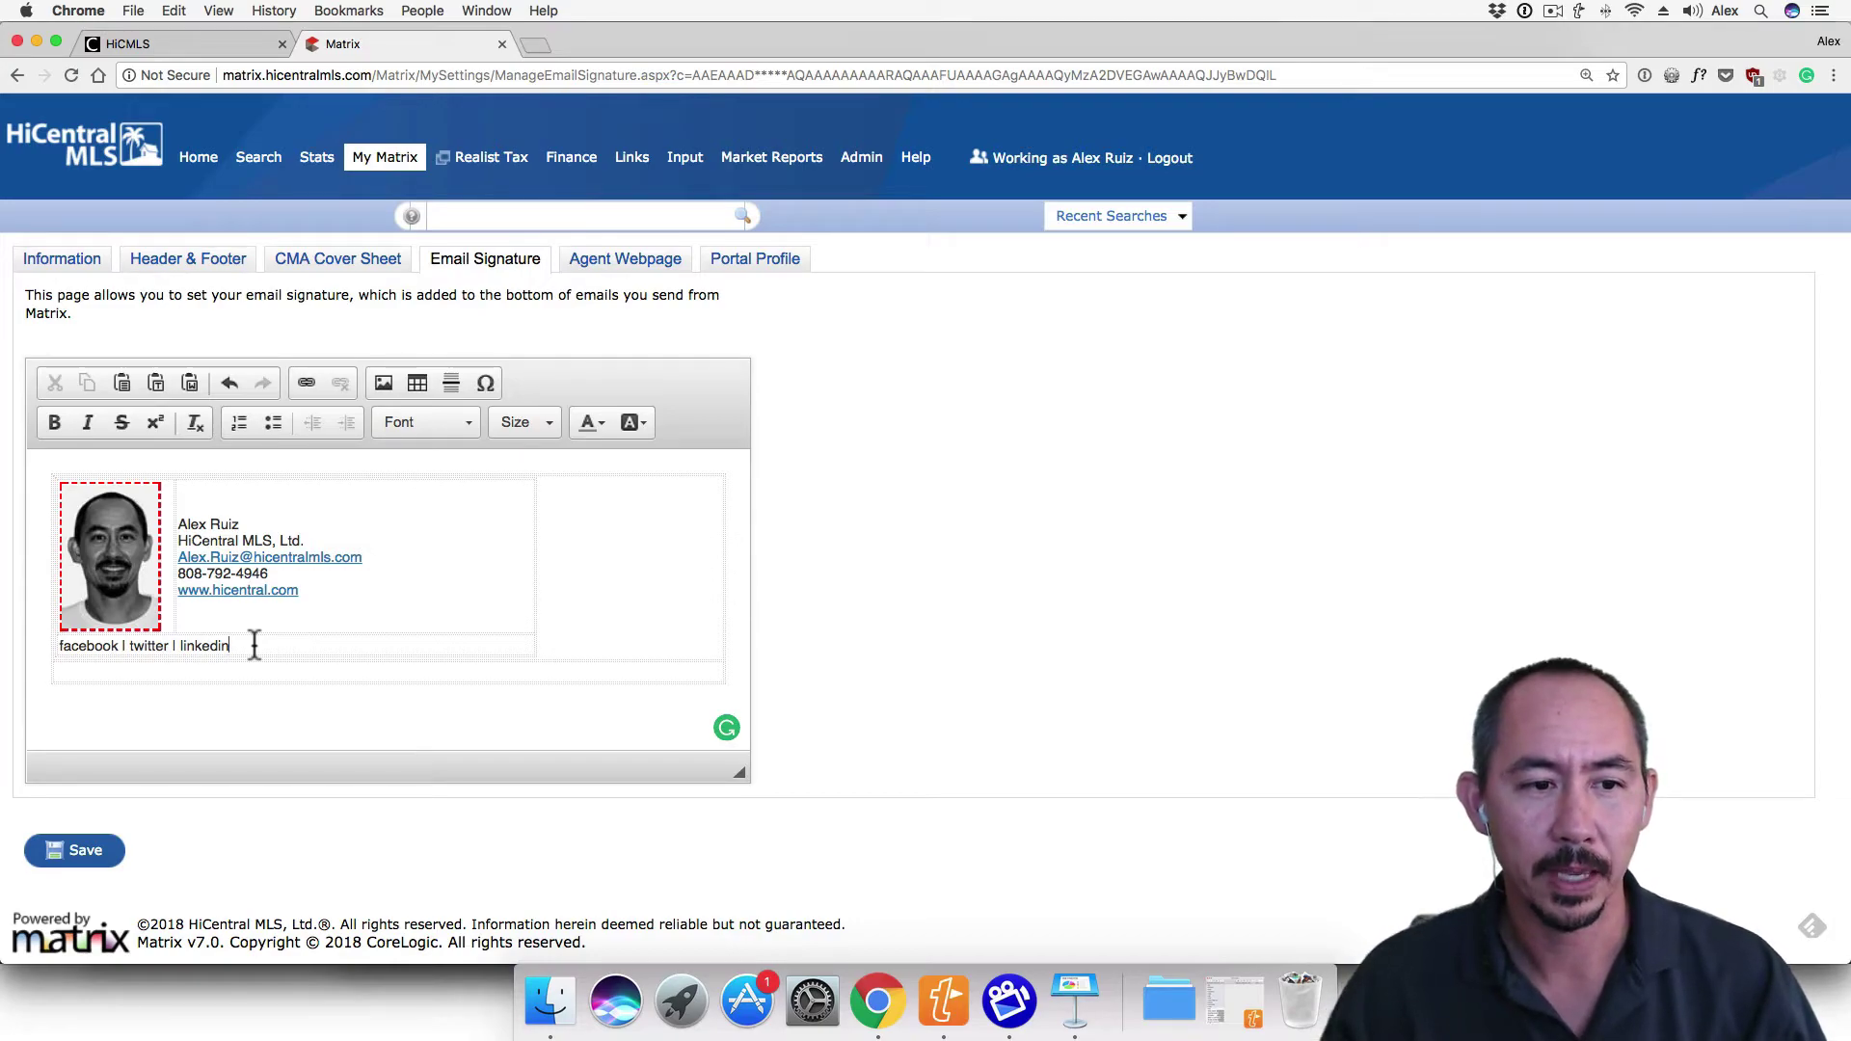
{"action": "double_click", "coordinate": [97, 648]}
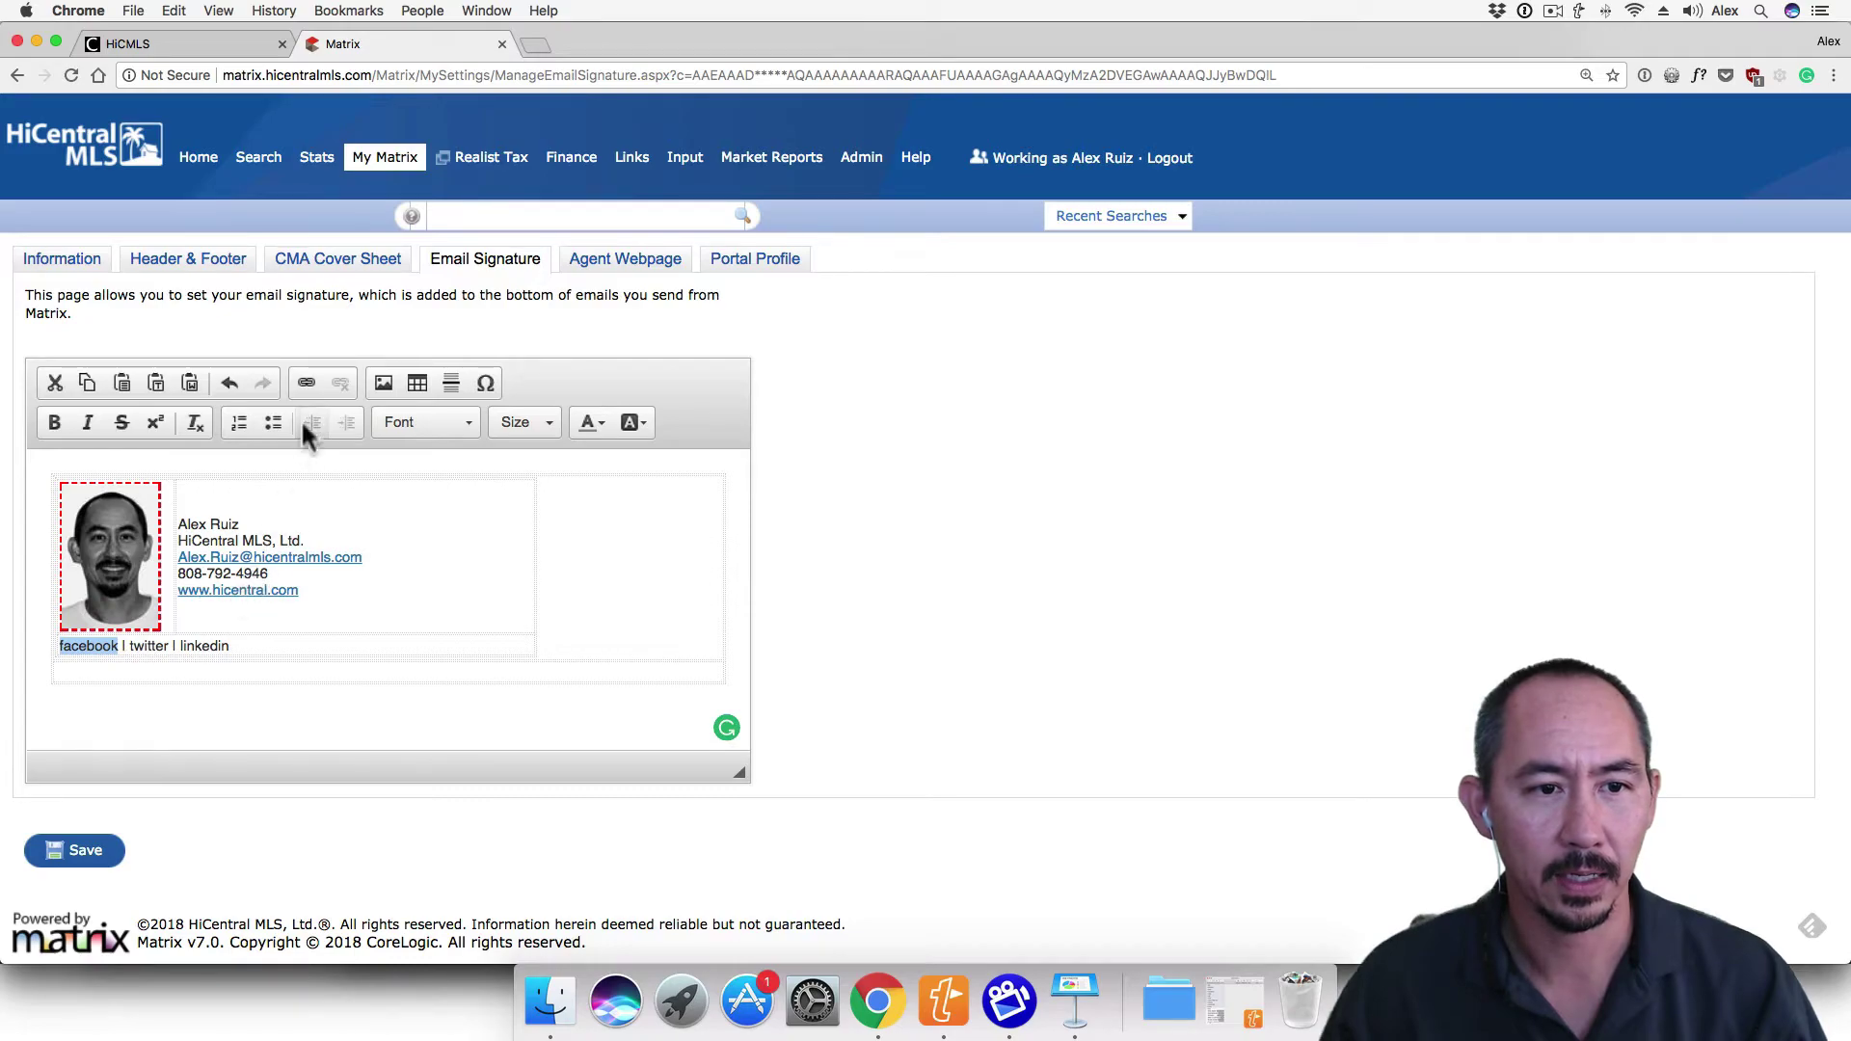
{"action": "left_click", "coordinate": [305, 383]}
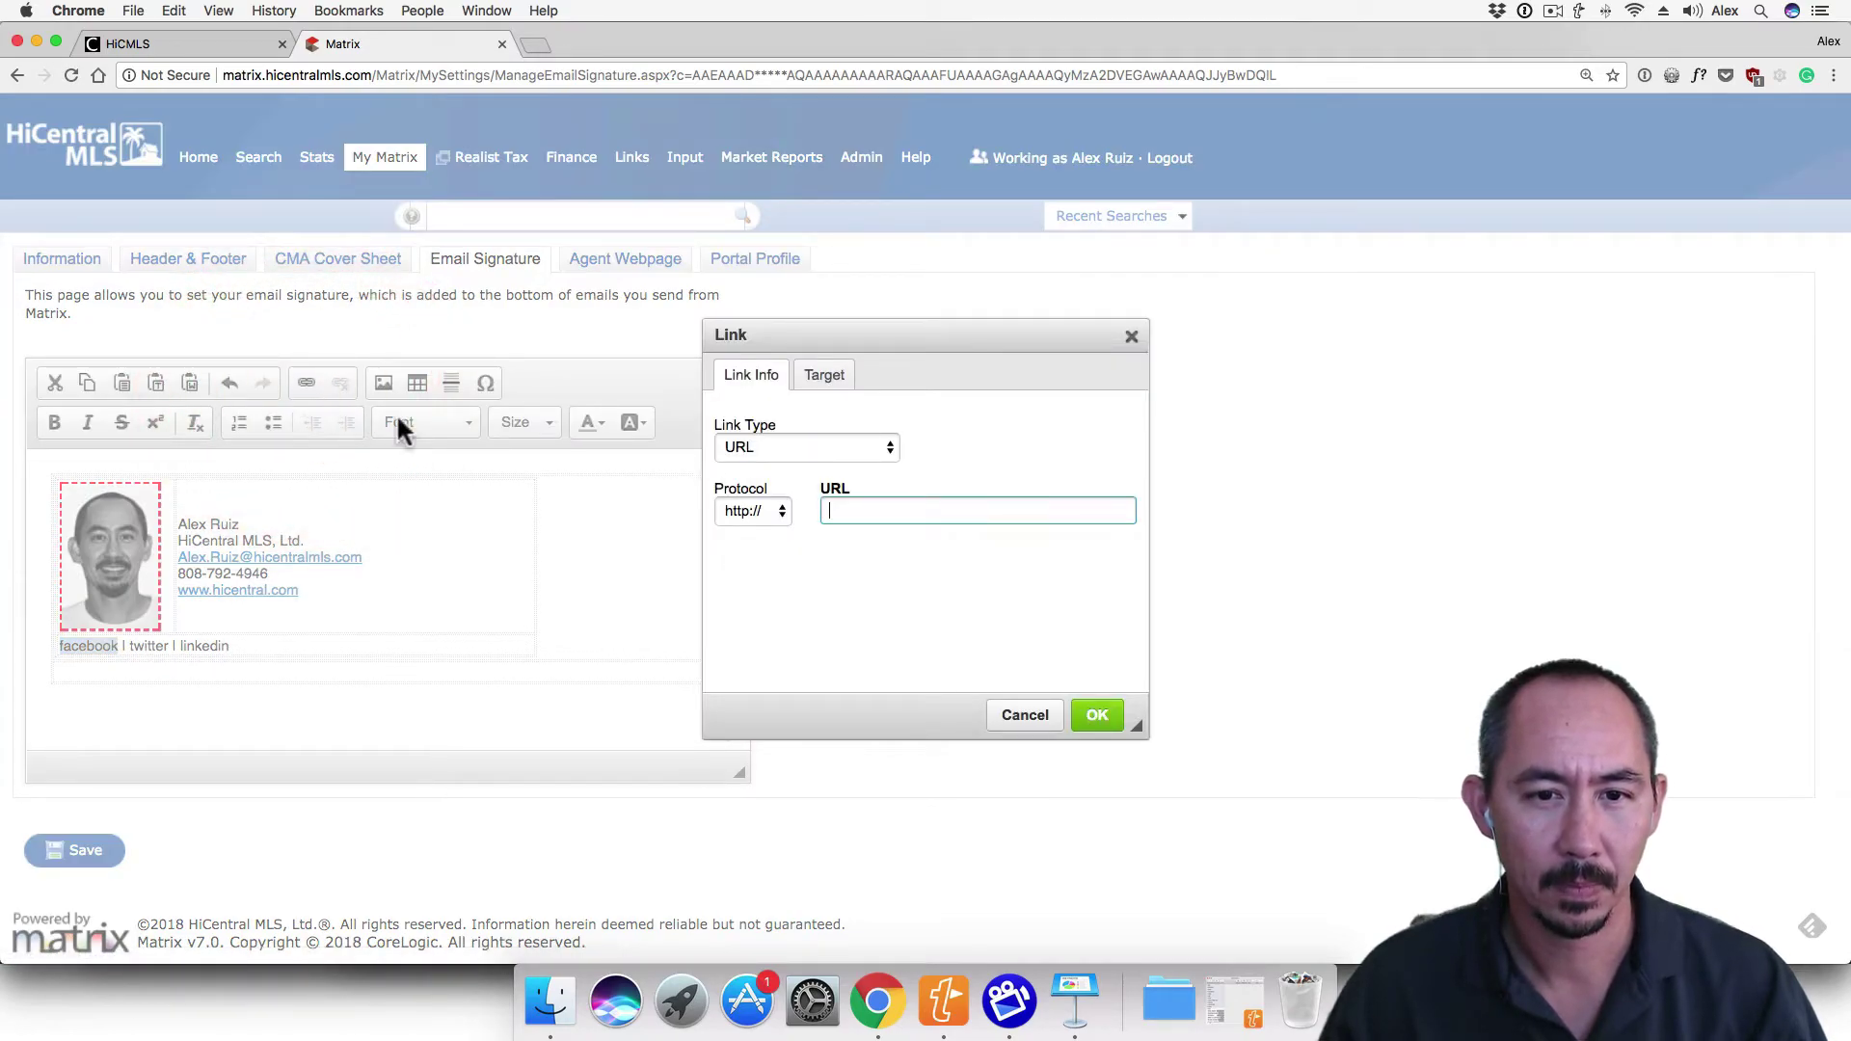
{"action": "type", "text": "www."}
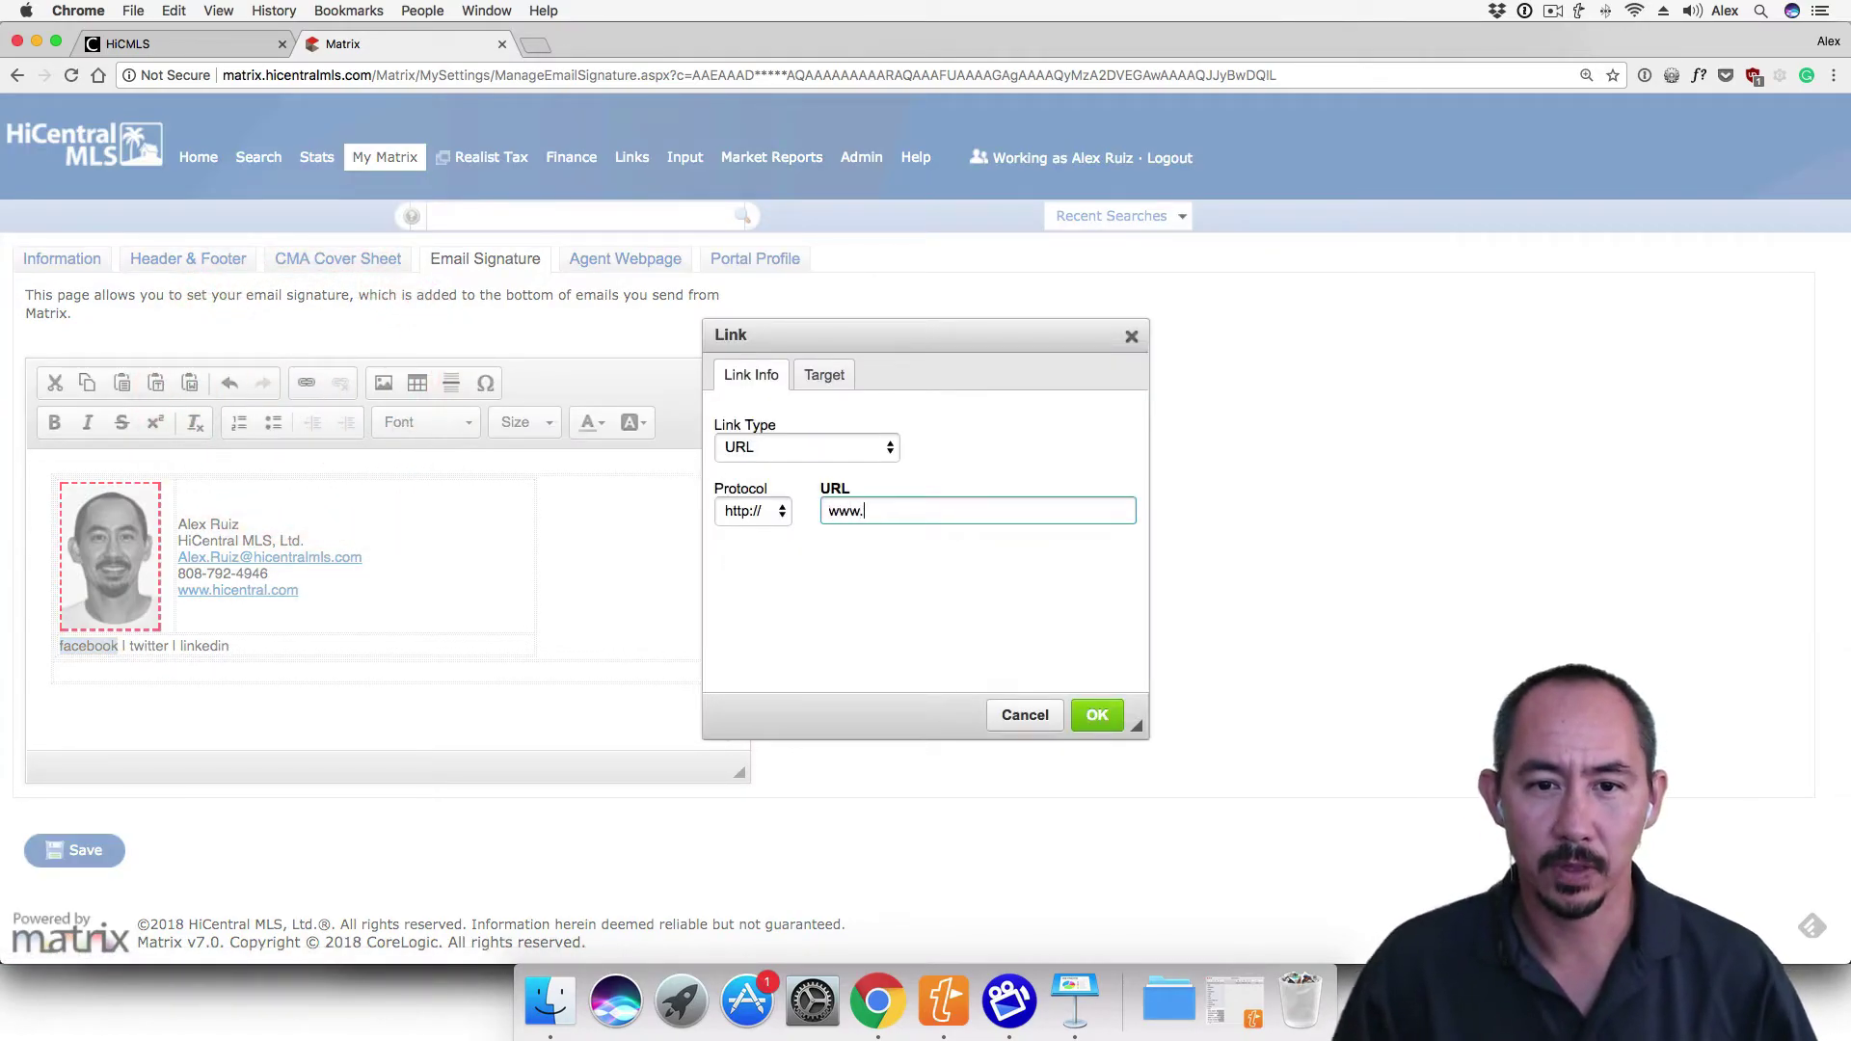
{"action": "type", "text": "facebook.com"}
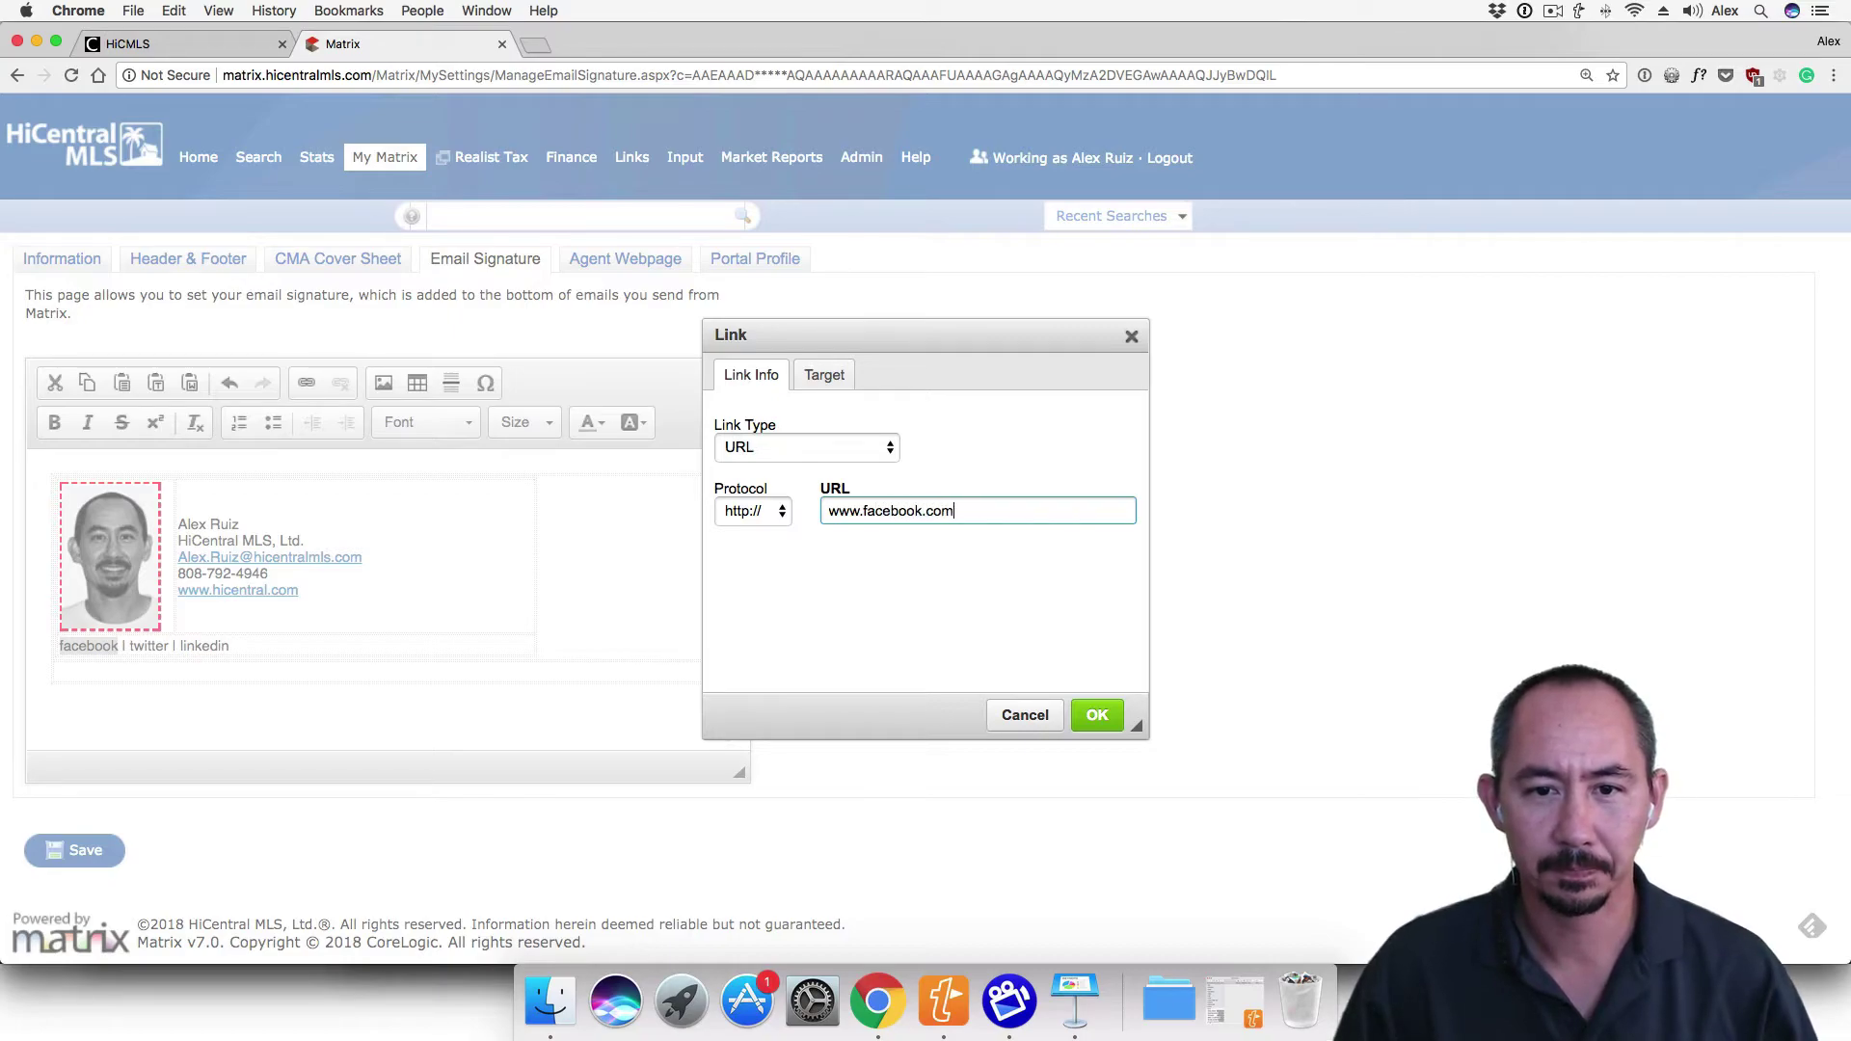
{"action": "type", "text": "/hicentral."}
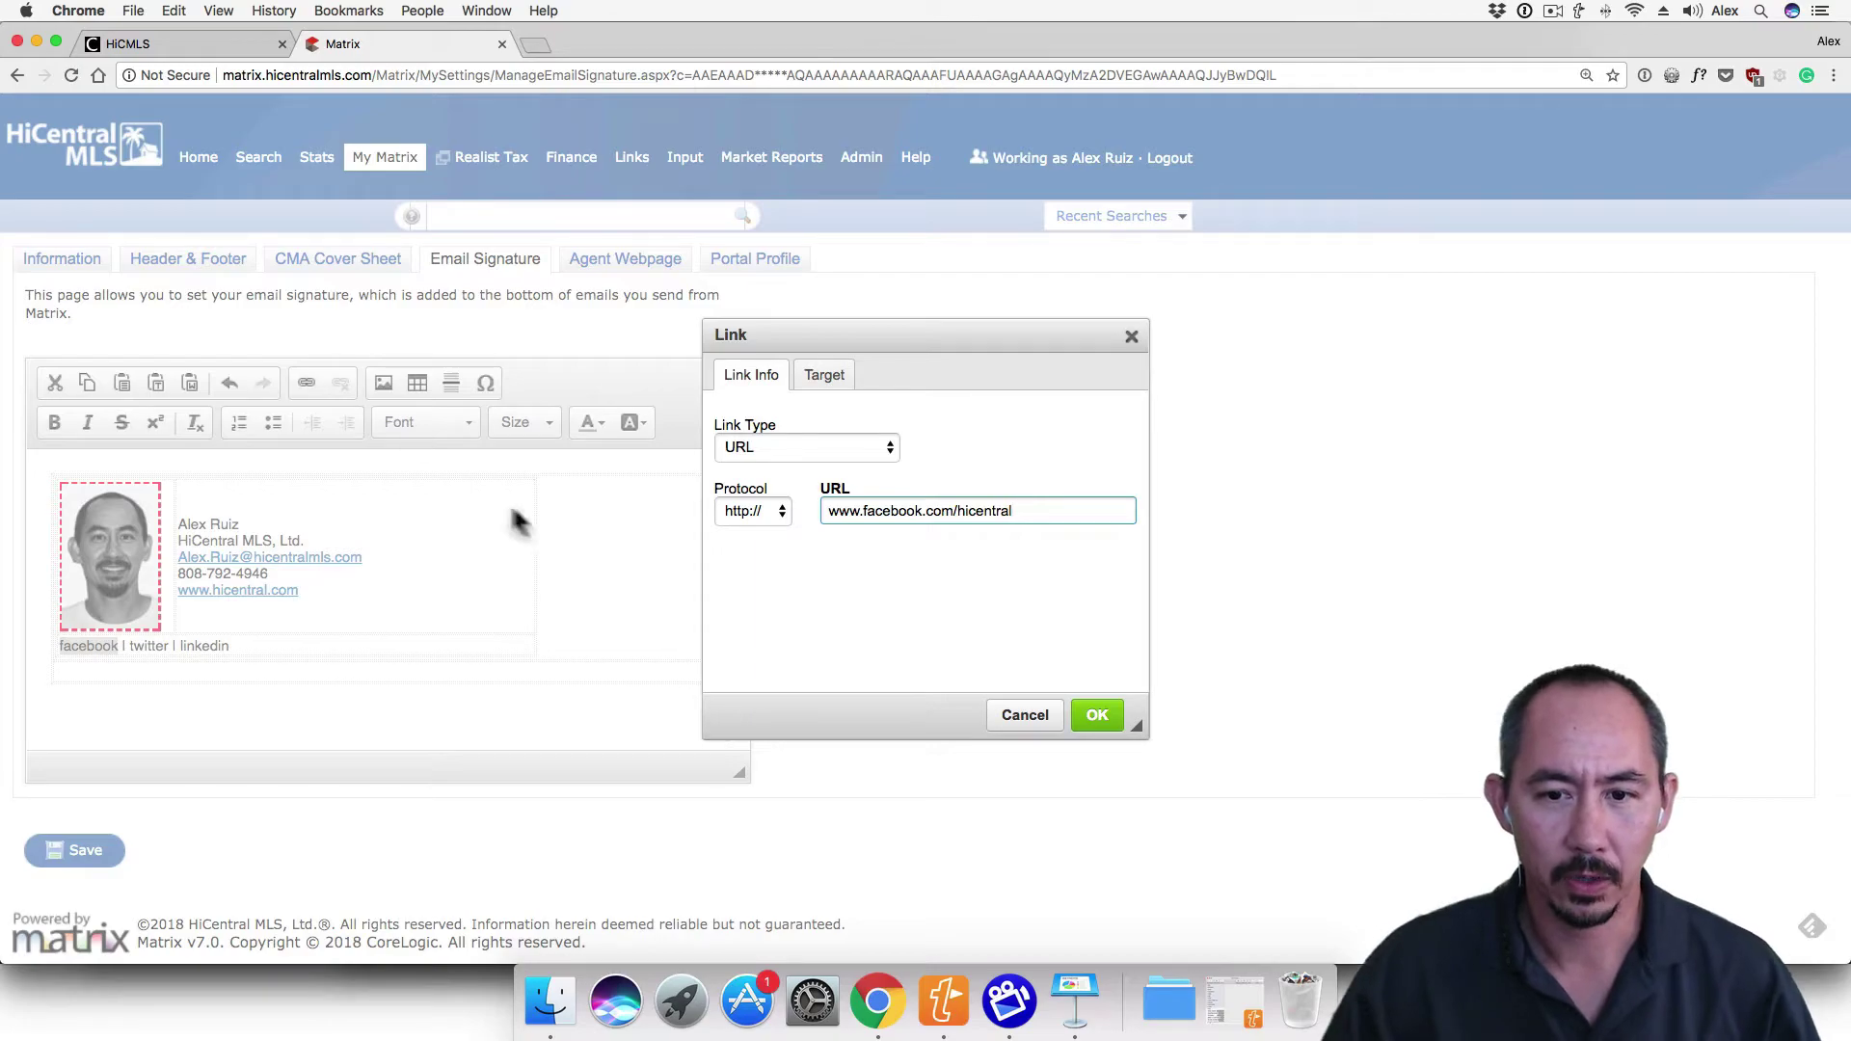
{"action": "left_click", "coordinate": [1100, 715]}
{"action": "double_click", "coordinate": [149, 646]}
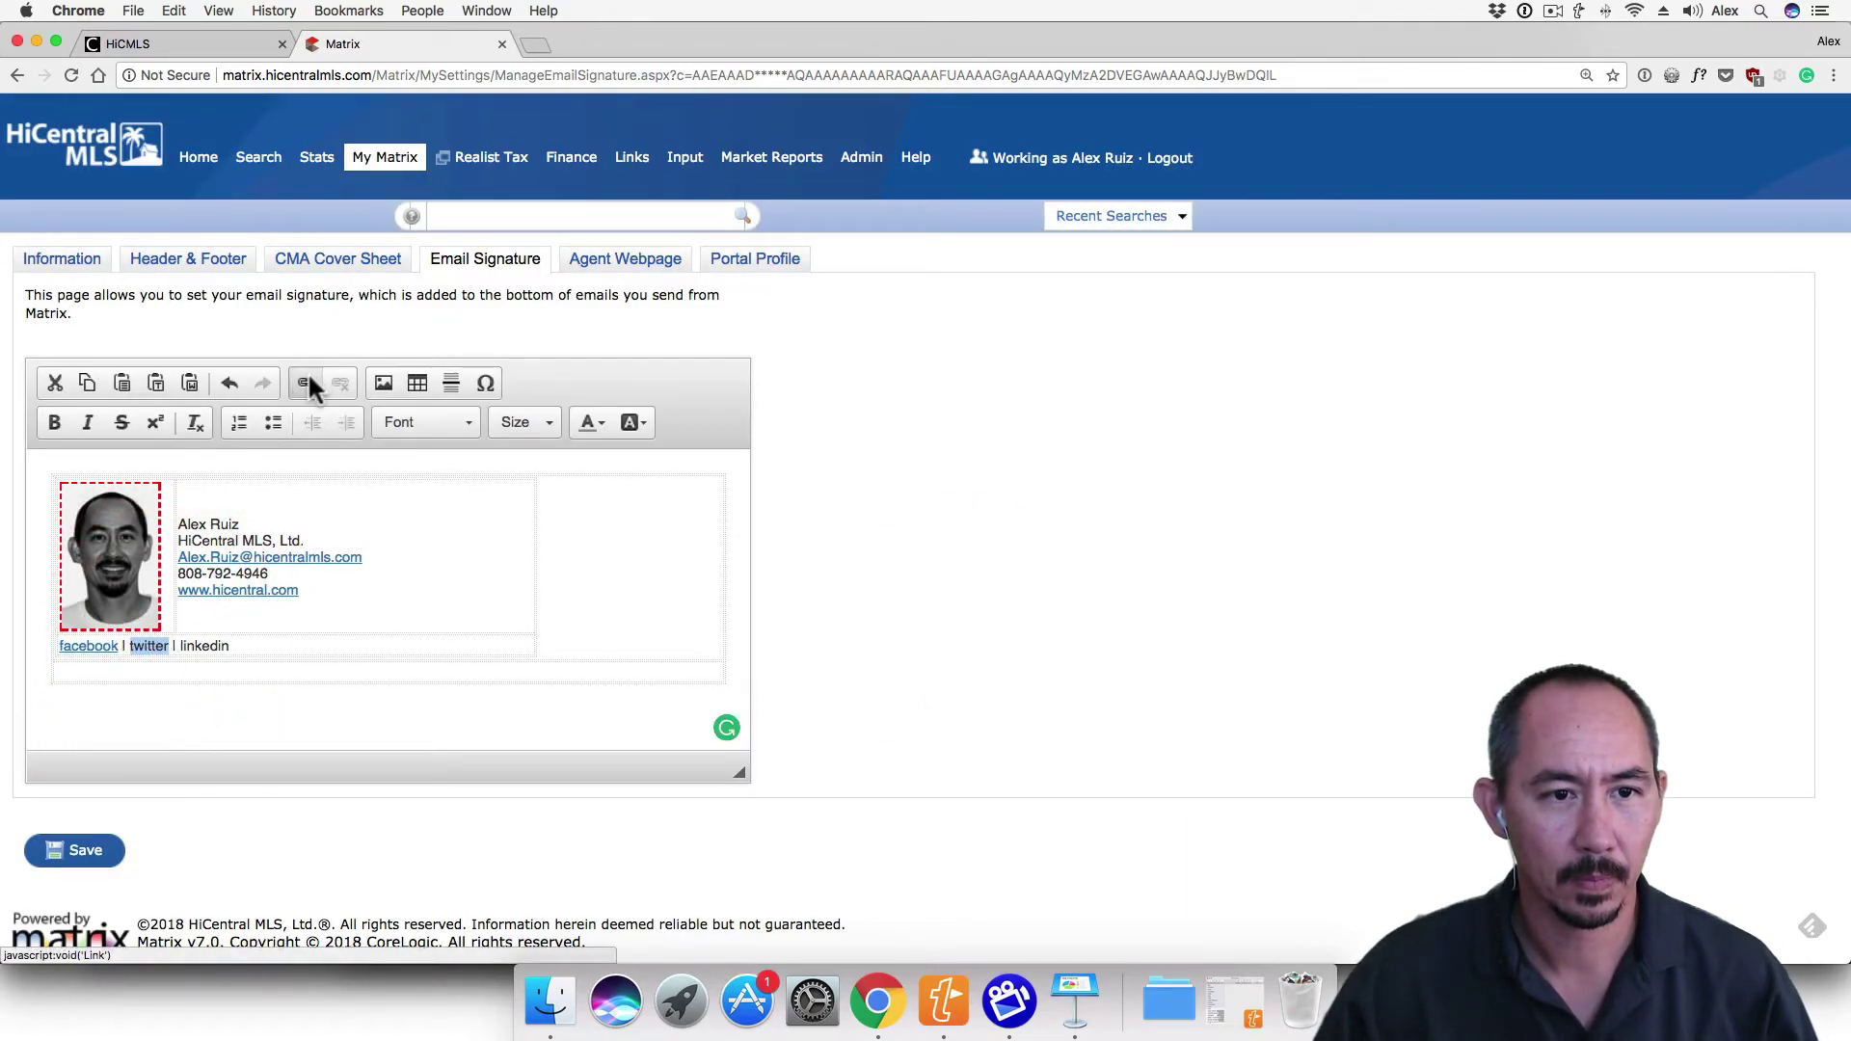
{"action": "left_click", "coordinate": [308, 383]}
{"action": "type", "text": "www"}
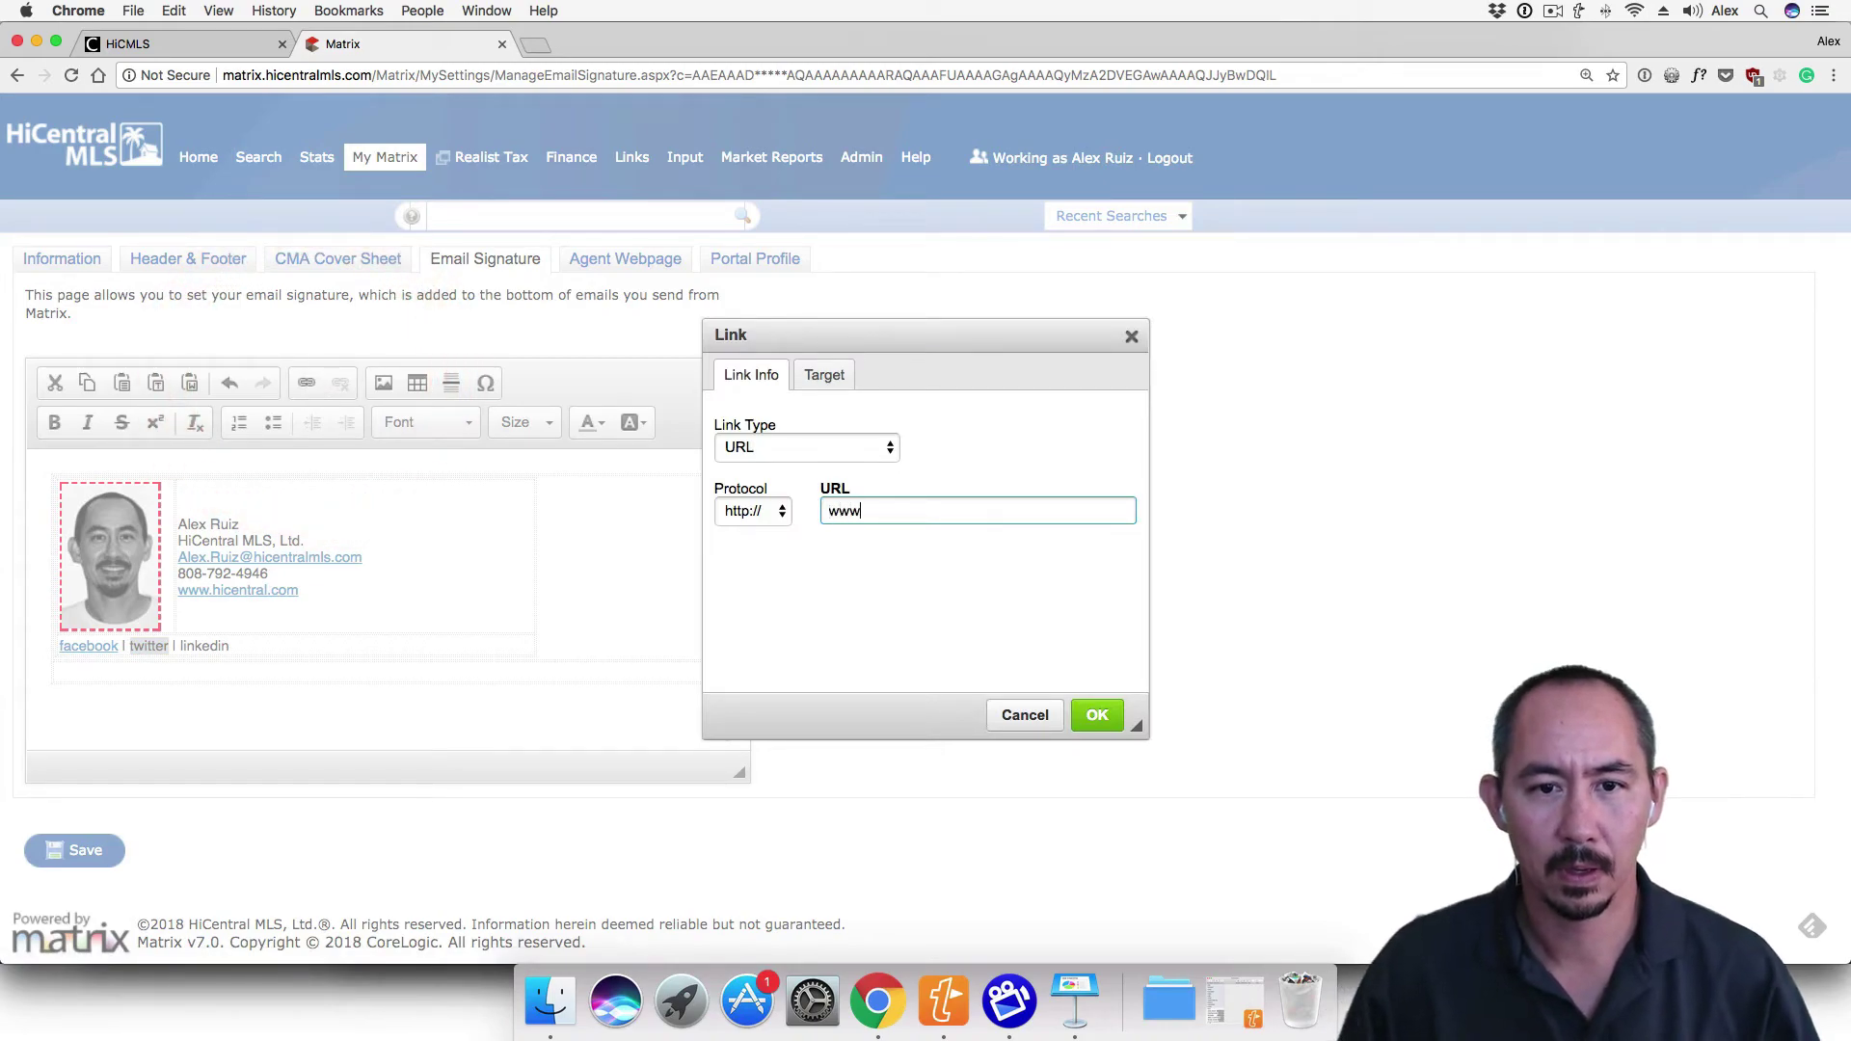
{"action": "type", "text": ".twitter.com"}
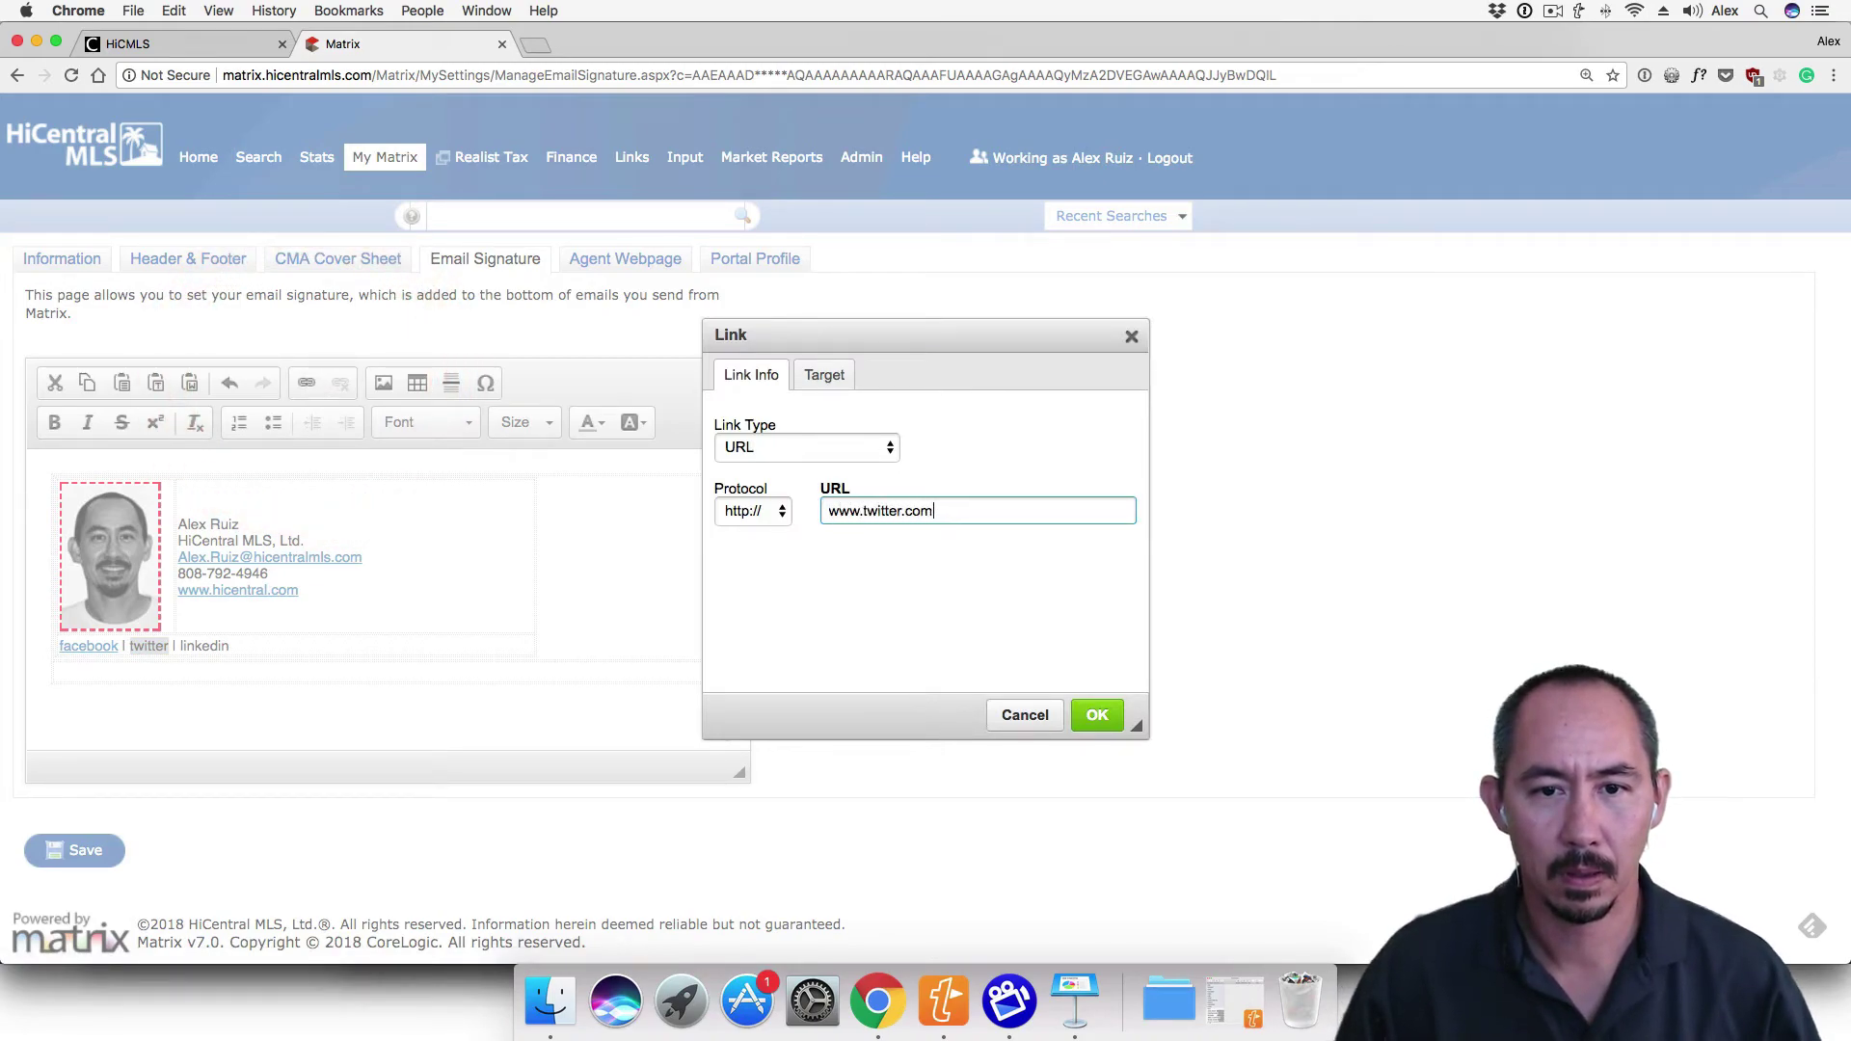
{"action": "type", "text": "/hicentral"}
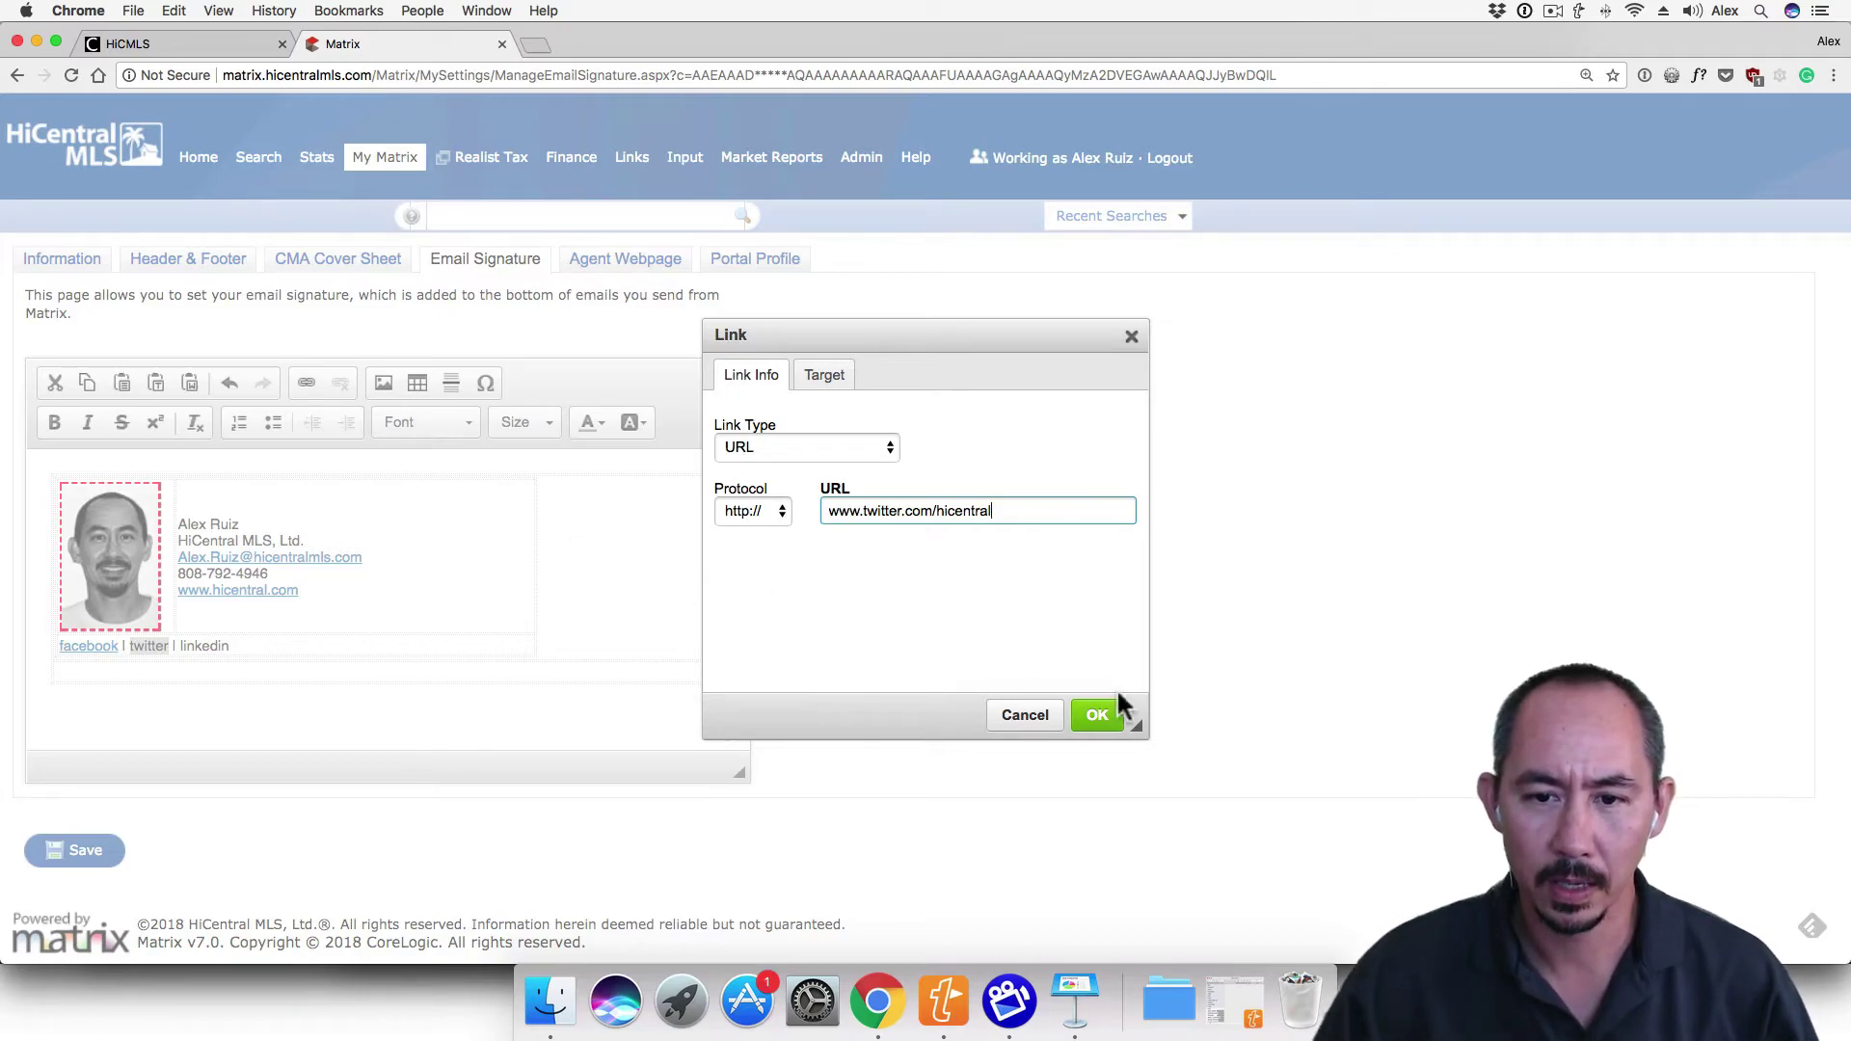
{"action": "left_click", "coordinate": [1101, 719]}
{"action": "double_click", "coordinate": [204, 646]}
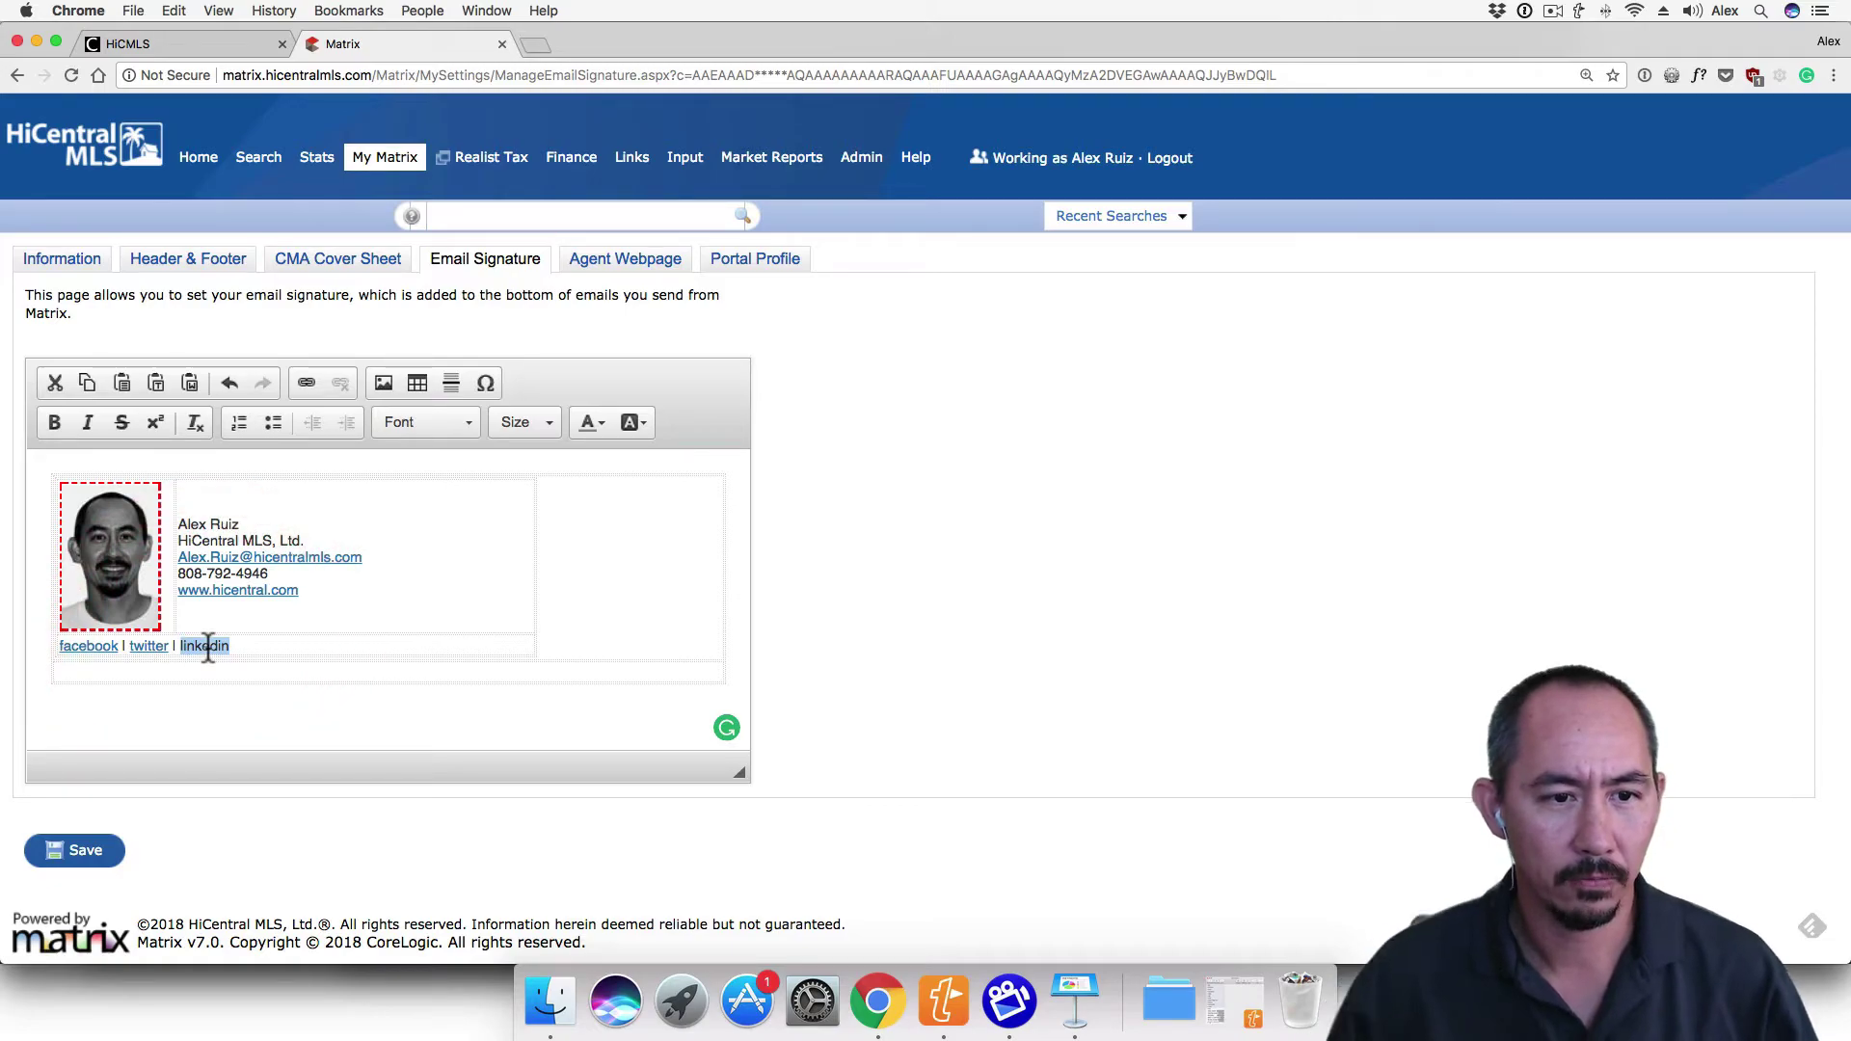
{"action": "left_click", "coordinate": [306, 382]}
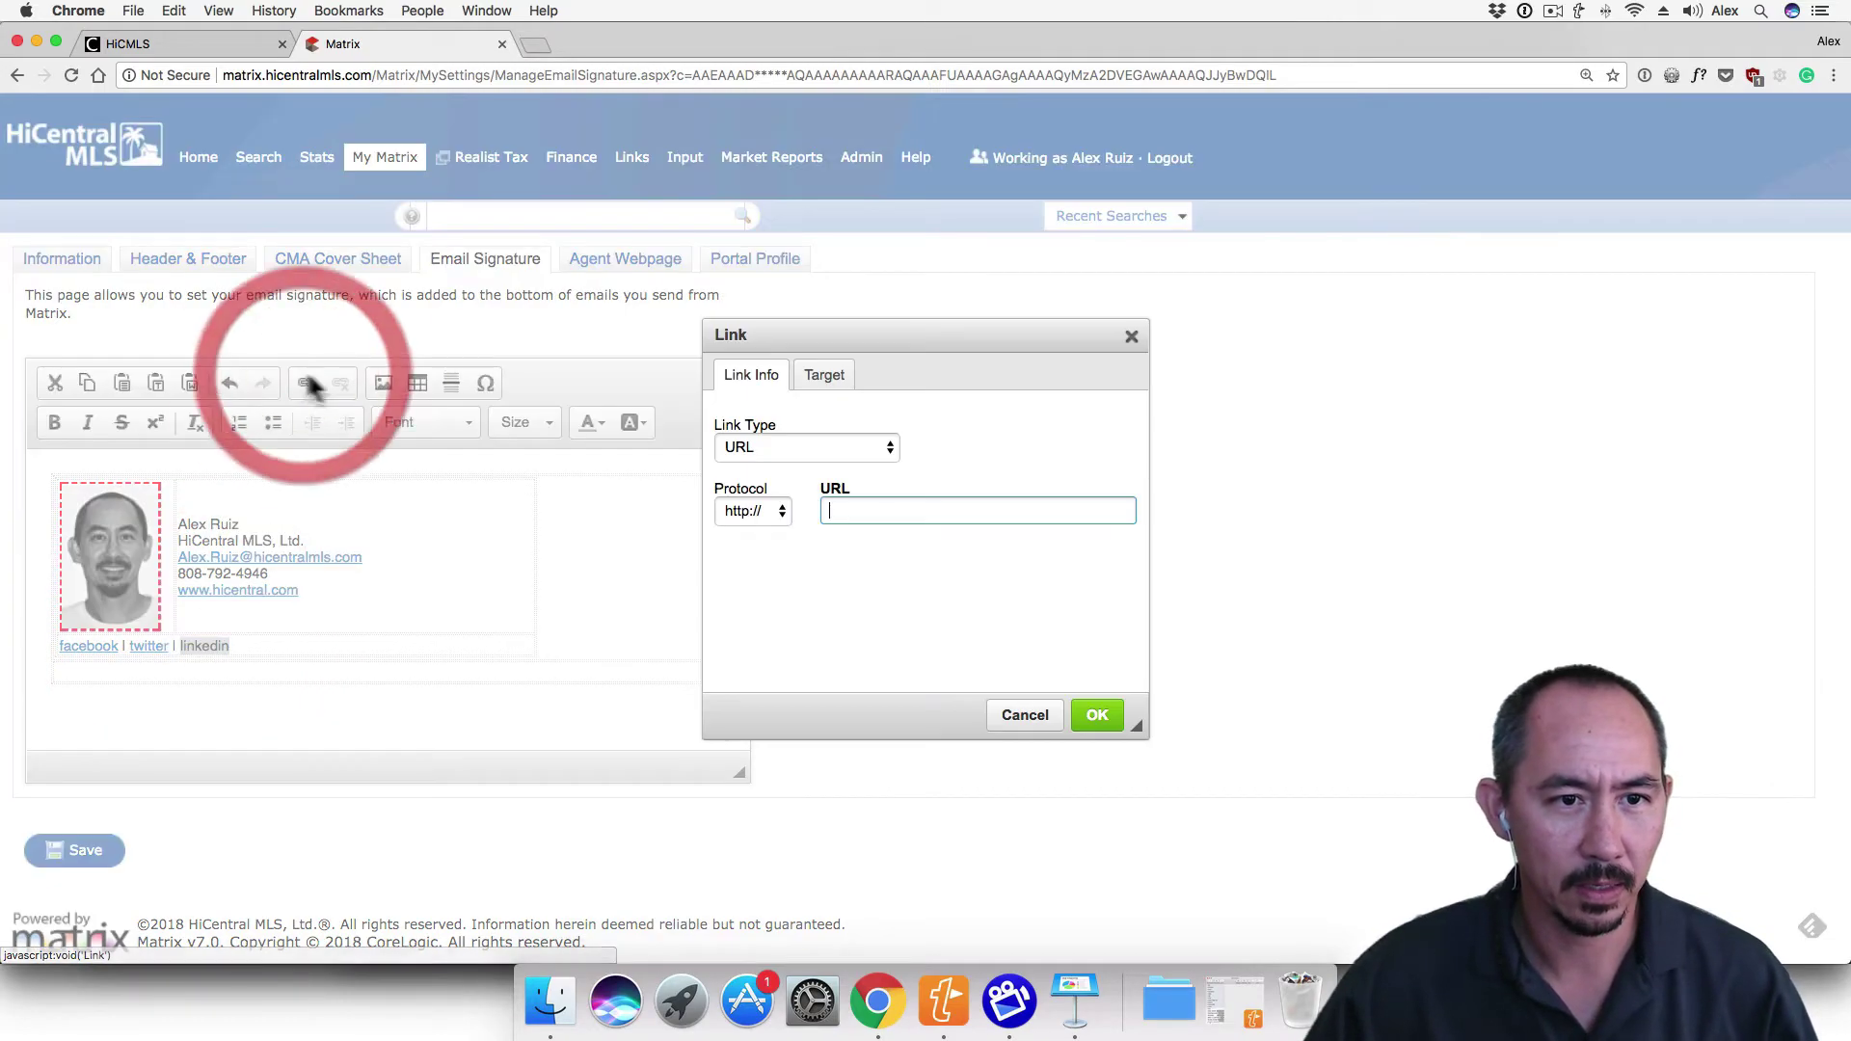
{"action": "type", "text": "#"}
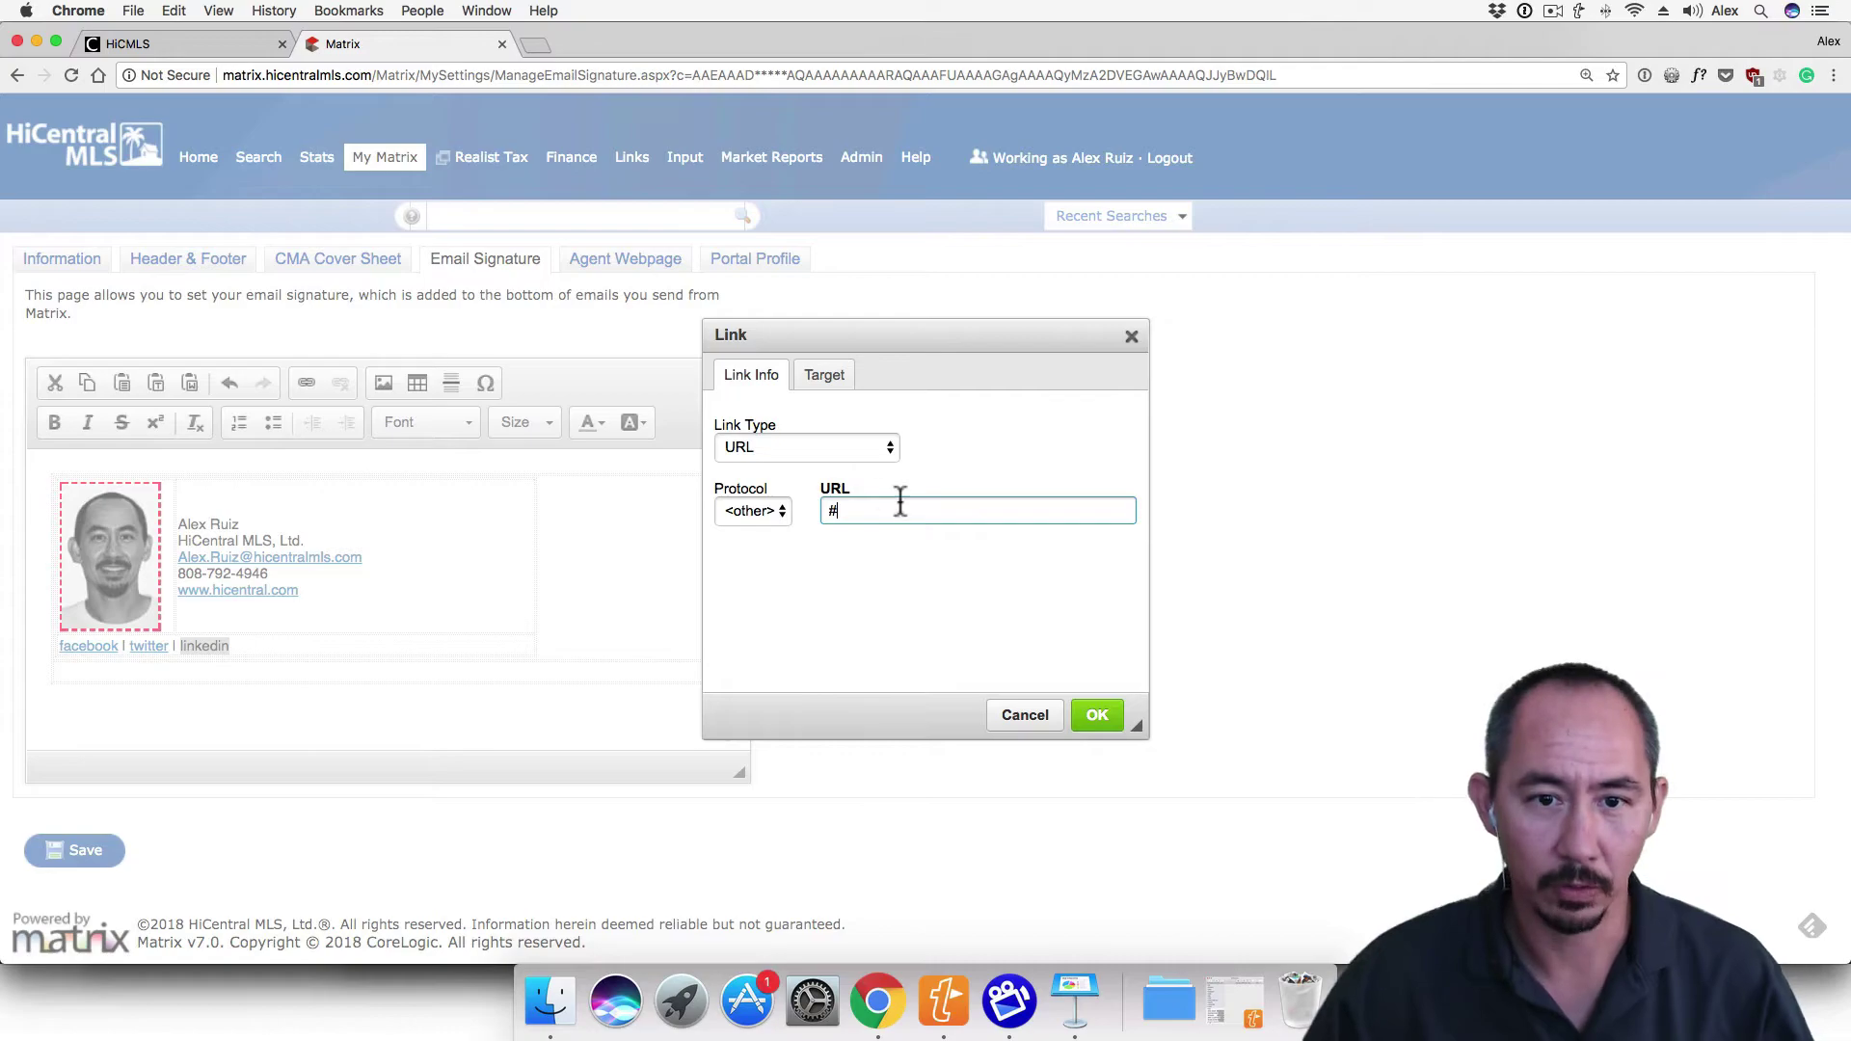
{"action": "left_click", "coordinate": [1100, 718]}
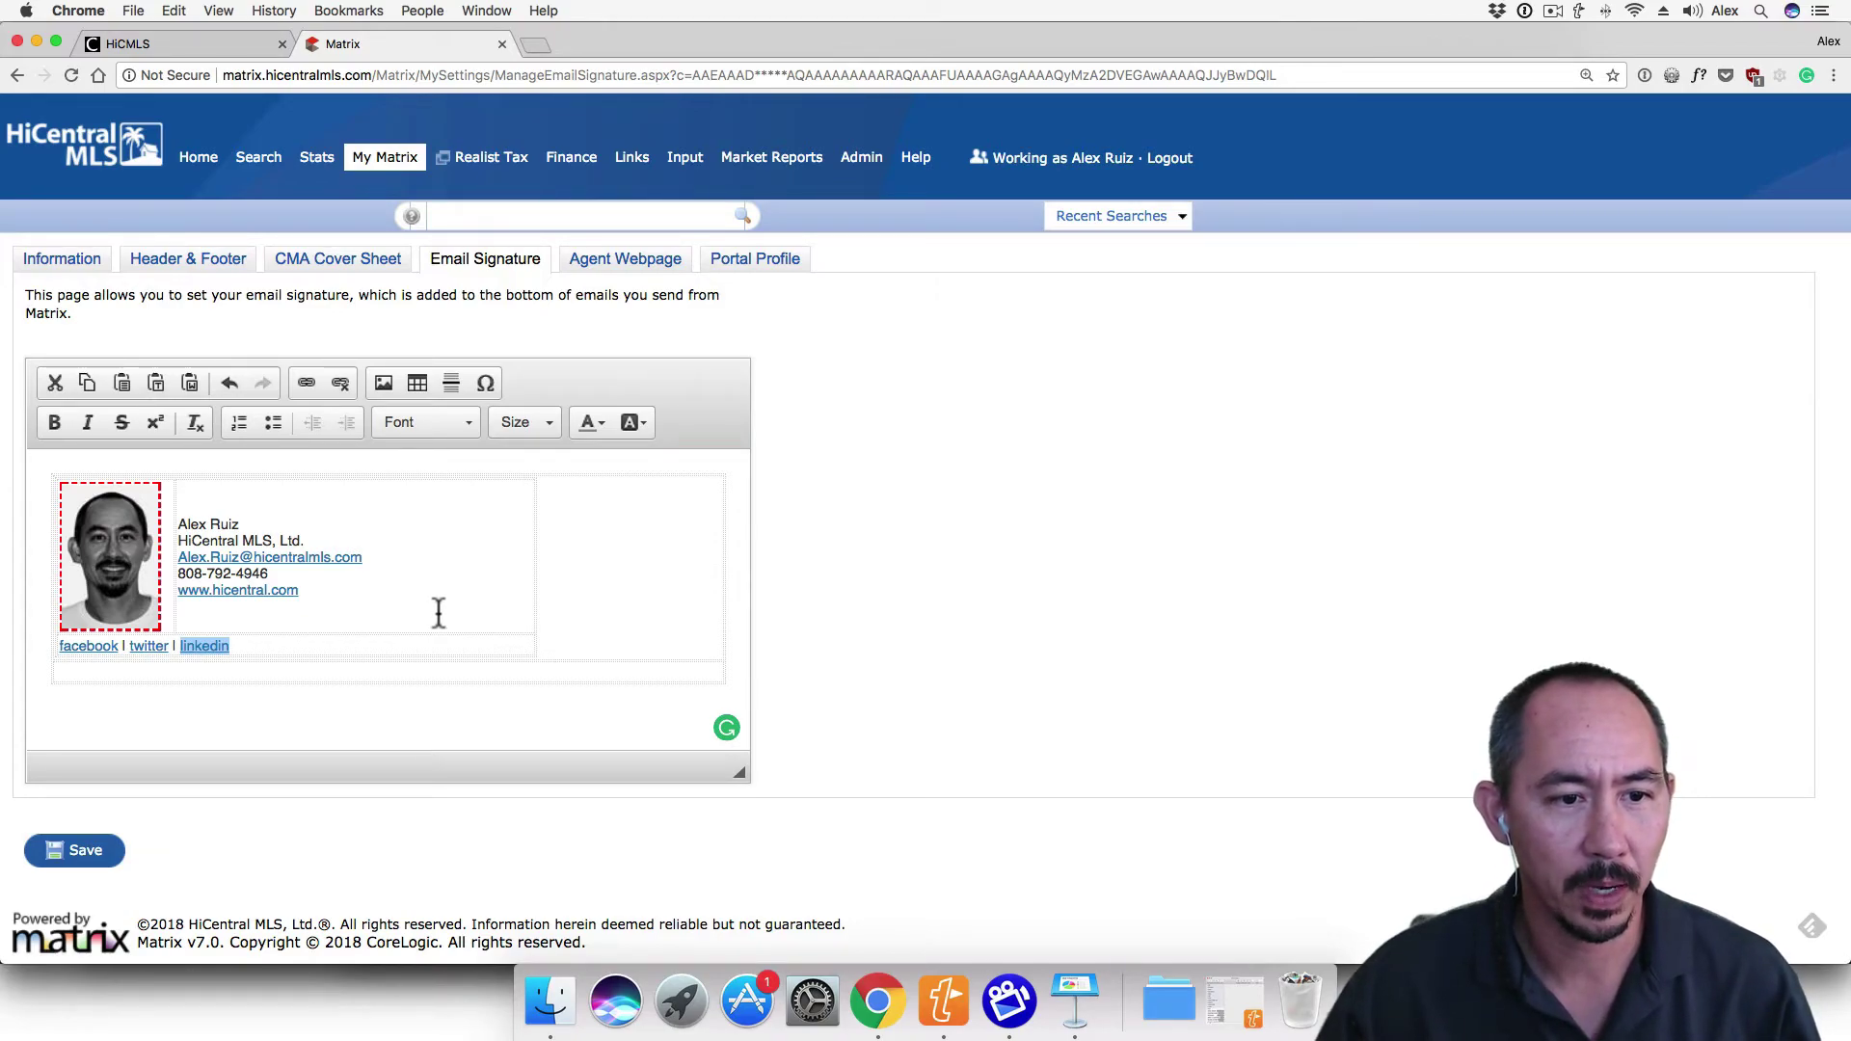
Colour the linkedin, twitter and facebook links Dark Orange
{"action": "left_click", "coordinate": [596, 427]}
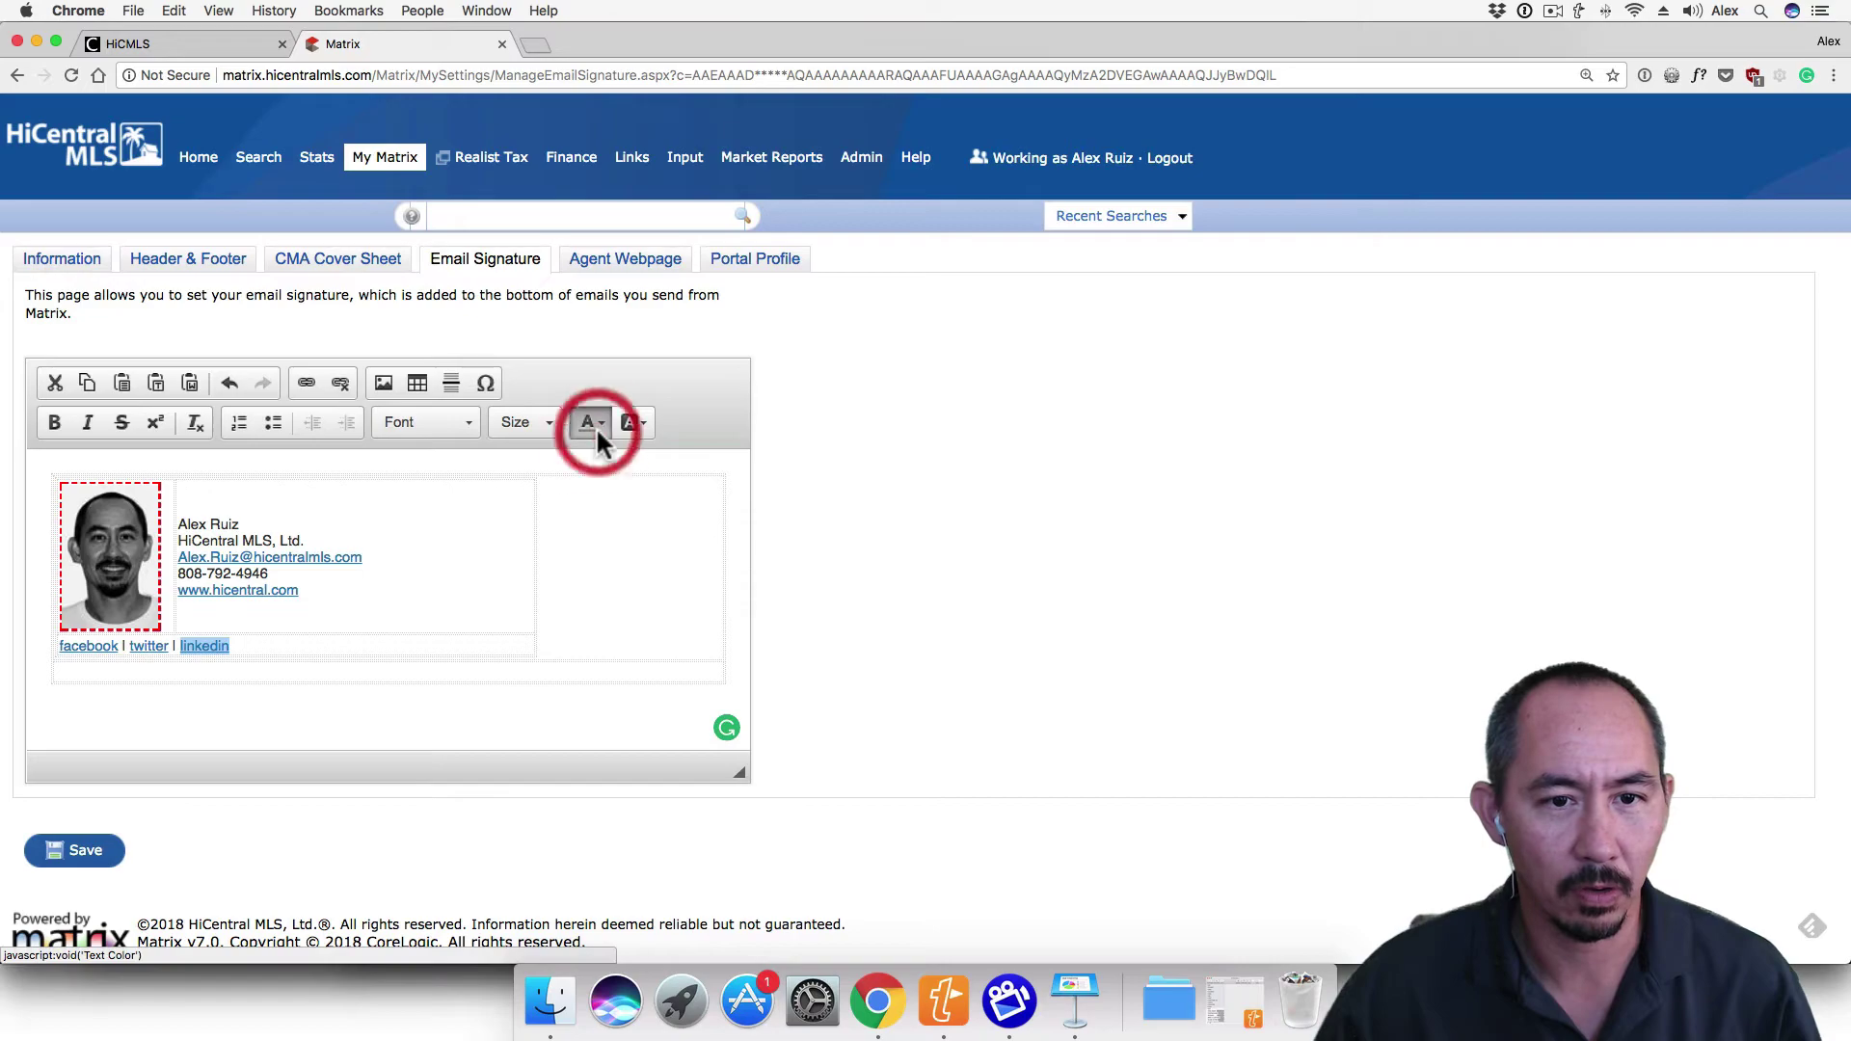
{"action": "left_click", "coordinate": [614, 516]}
{"action": "left_click", "coordinate": [193, 638]}
{"action": "left_click_drag", "start_coordinate": [169, 646], "coordinate": [130, 646]}
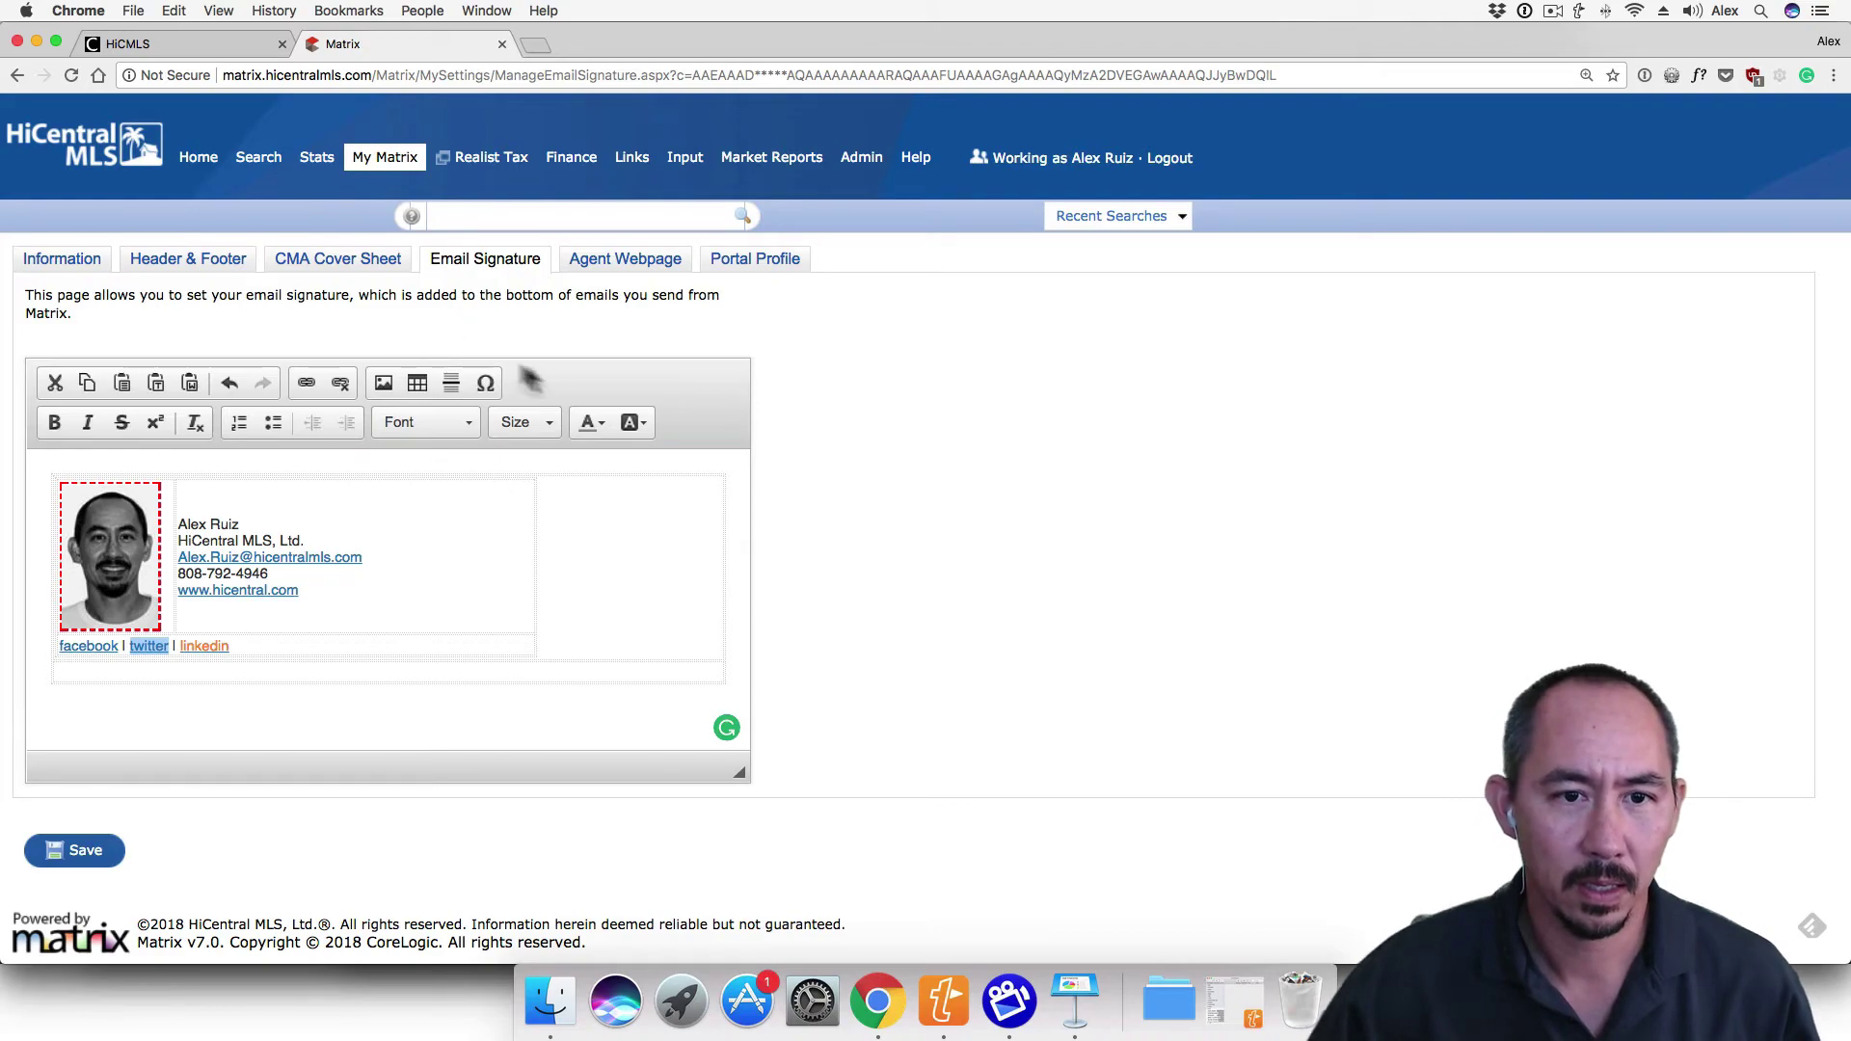
{"action": "left_click", "coordinate": [592, 422]}
{"action": "left_click", "coordinate": [612, 523]}
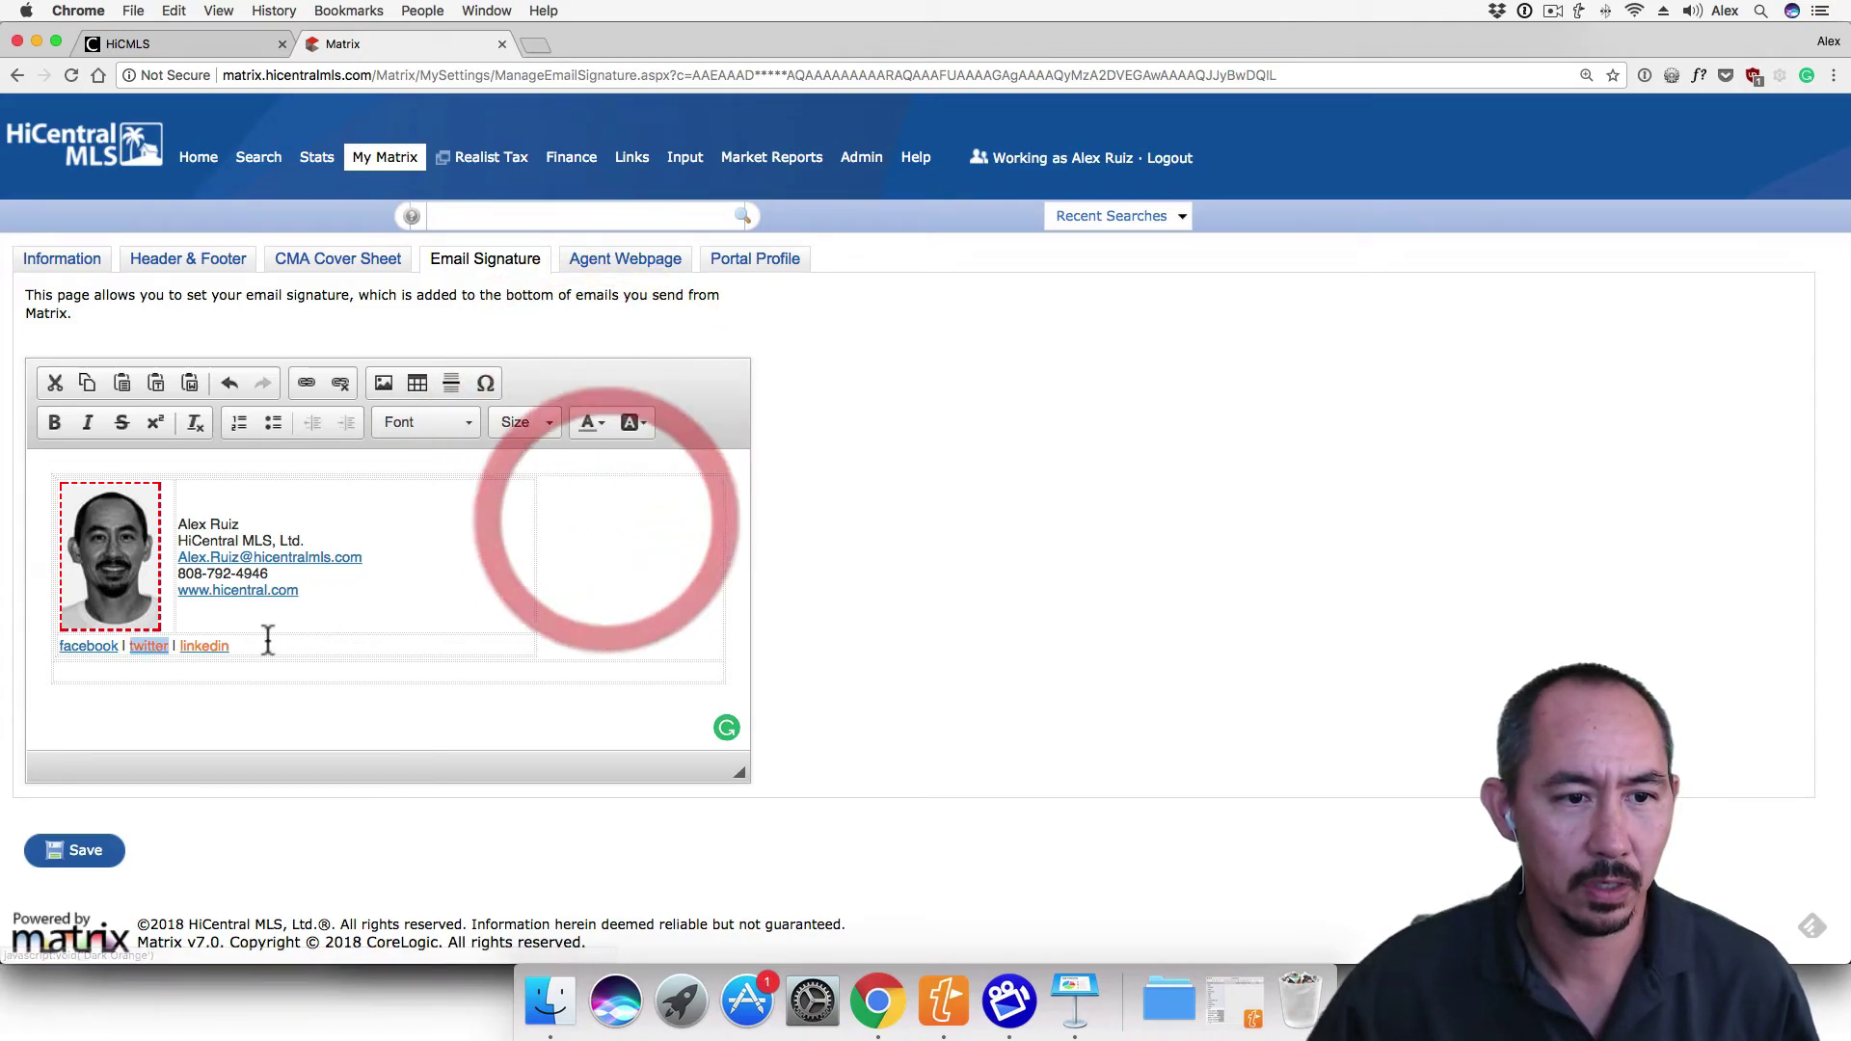
{"action": "left_click_drag", "start_coordinate": [119, 646], "coordinate": [60, 646]}
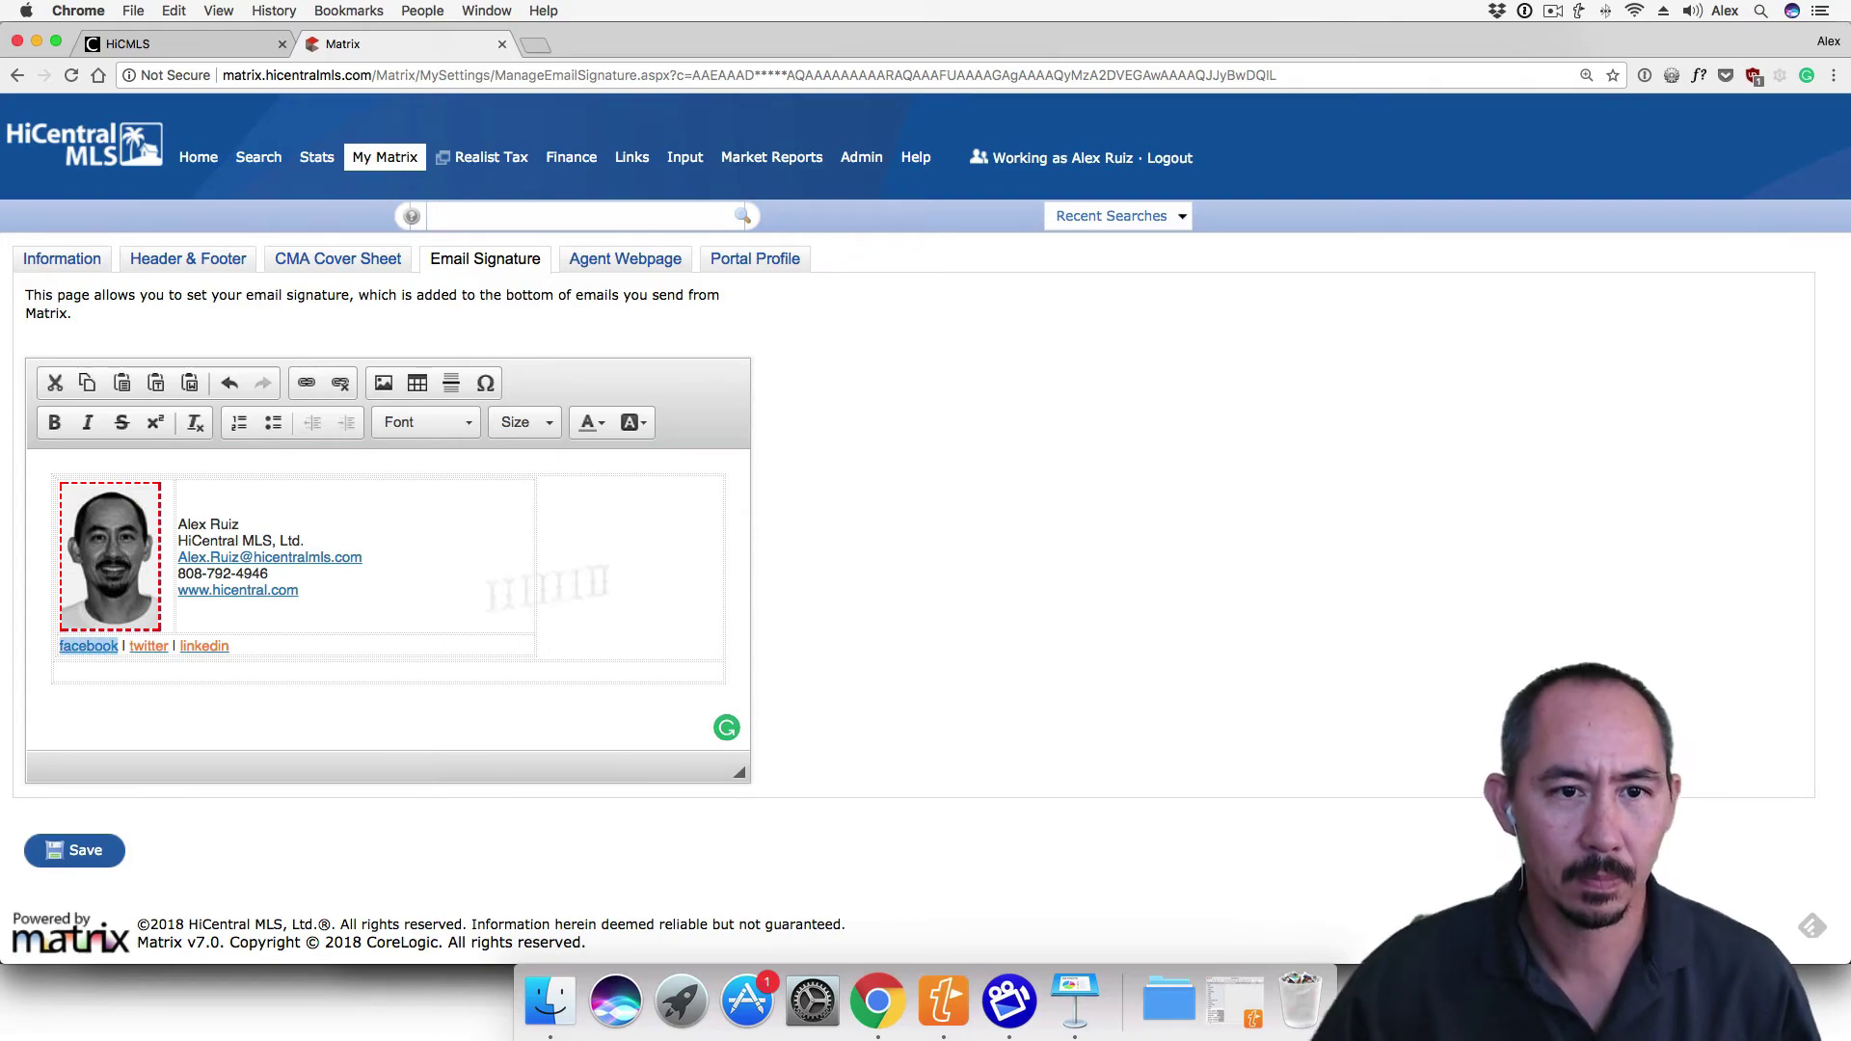
{"action": "left_click", "coordinate": [592, 423]}
{"action": "left_click", "coordinate": [612, 518]}
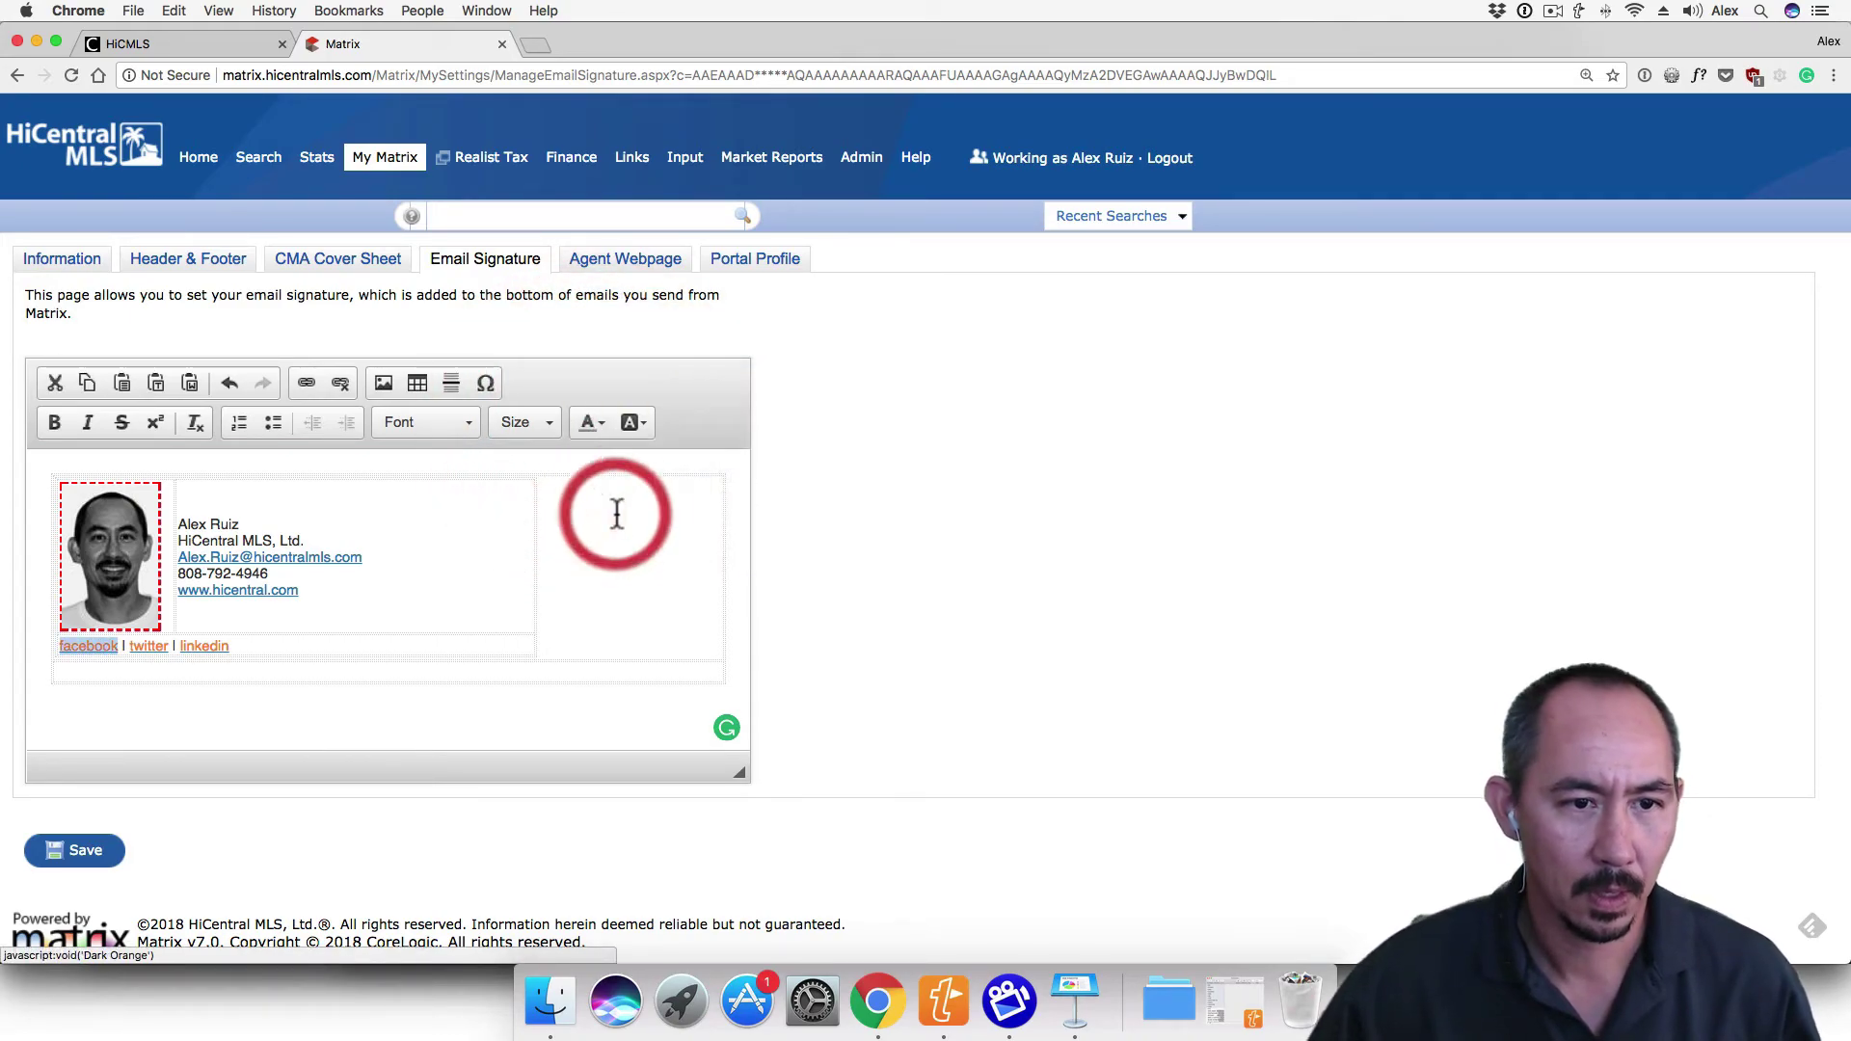
Make the agent's name bold and add an empty line below the social links
{"action": "left_click_drag", "start_coordinate": [238, 524], "coordinate": [176, 523]}
{"action": "left_click", "coordinate": [56, 424]}
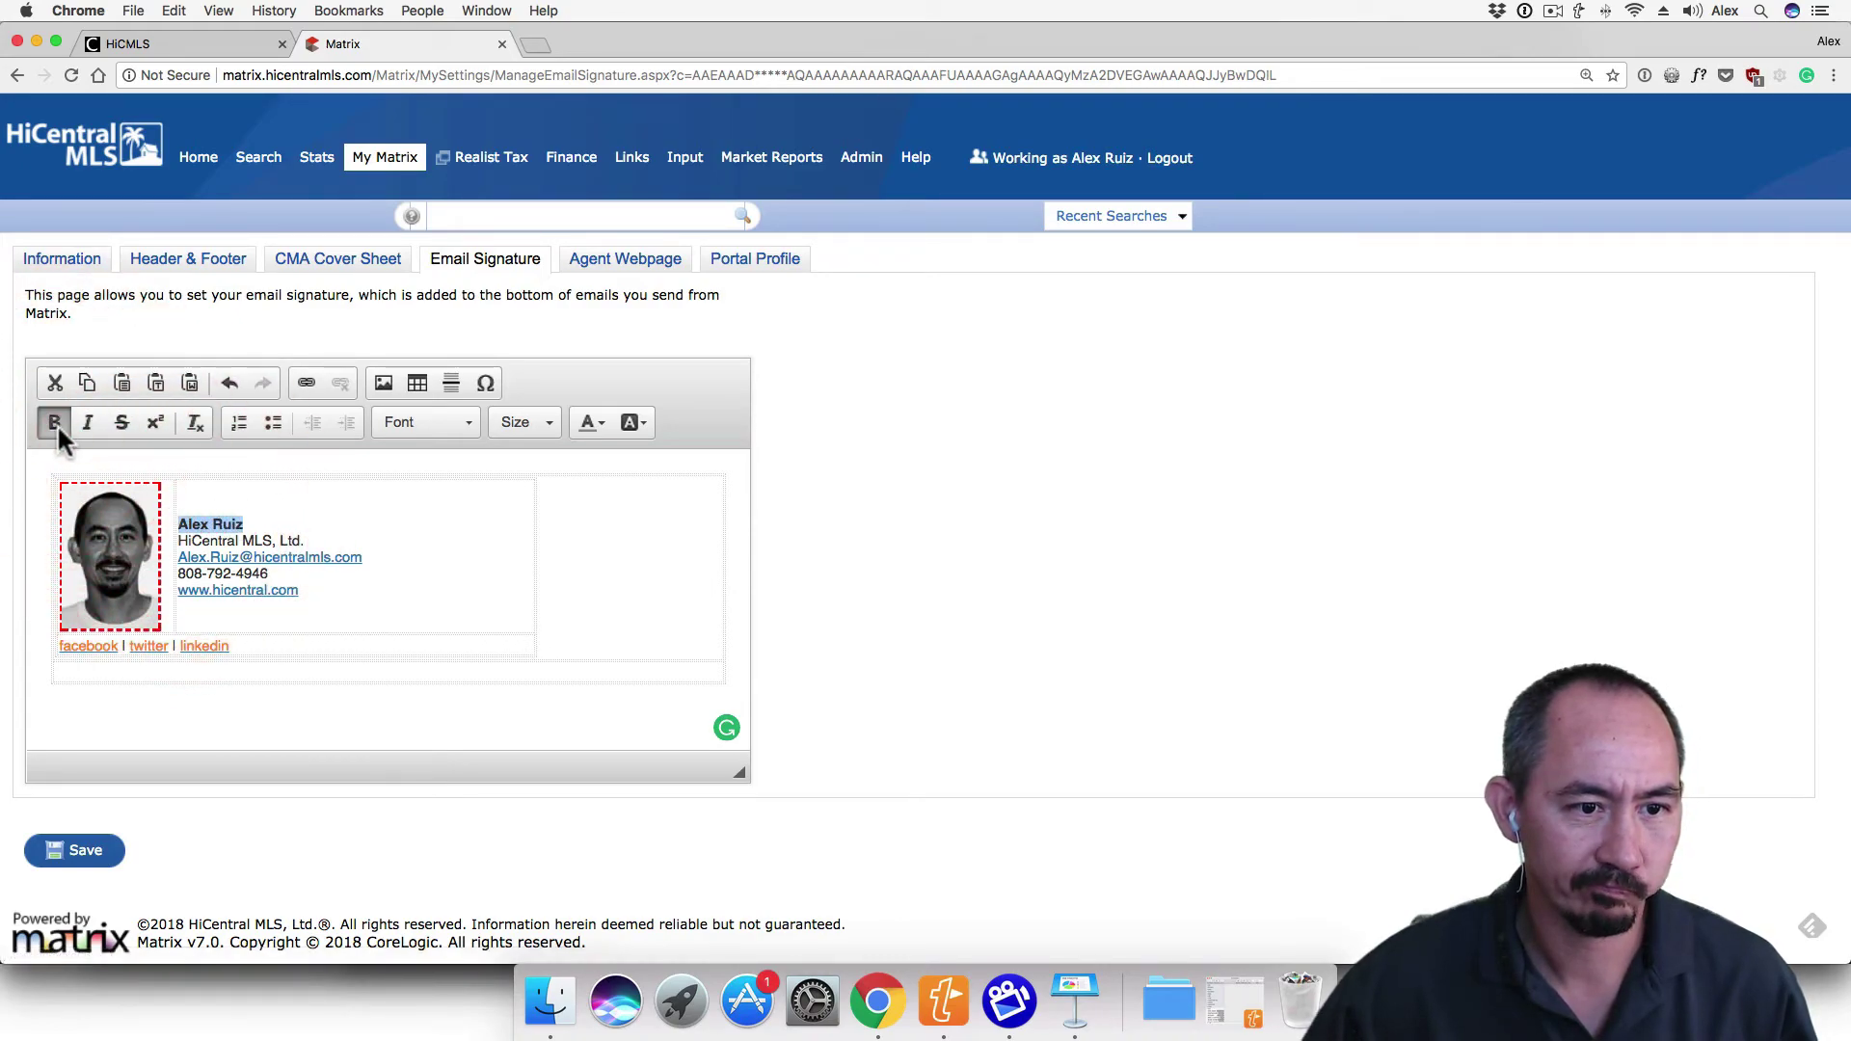
{"action": "left_click", "coordinate": [311, 622]}
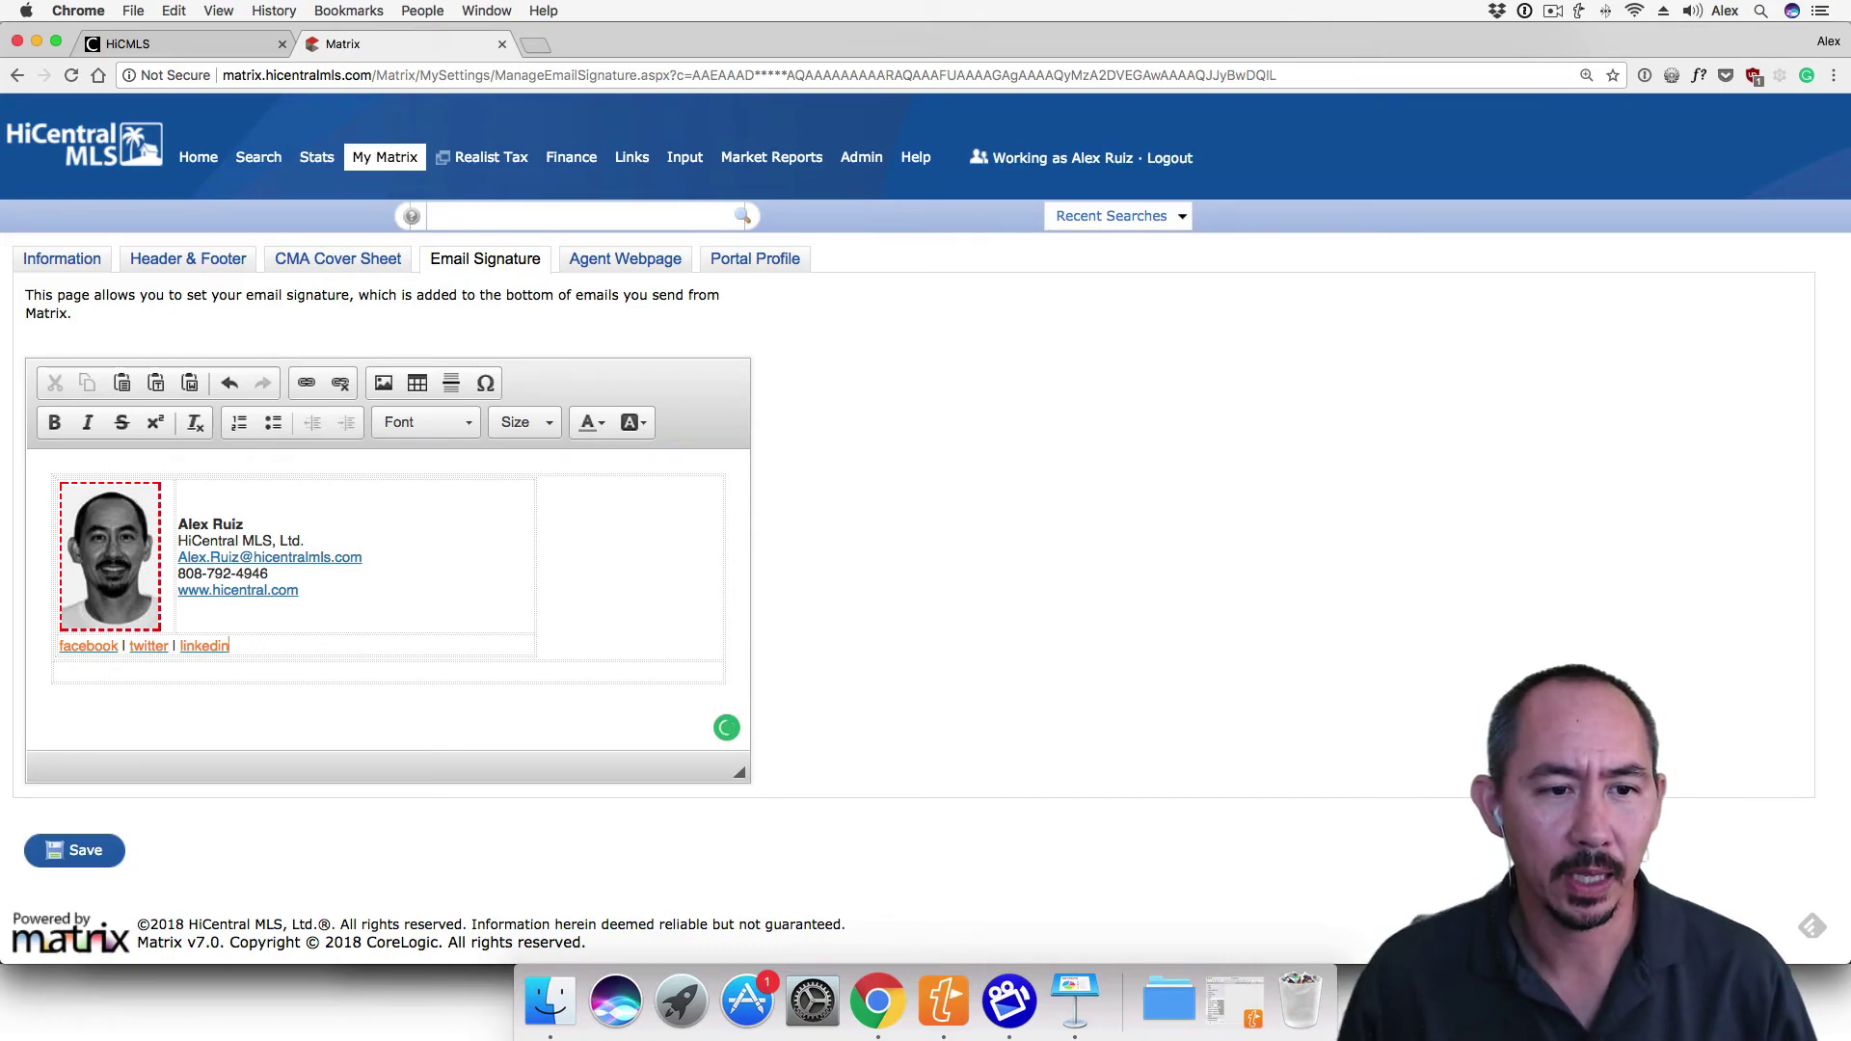
{"action": "key", "text": "Return"}
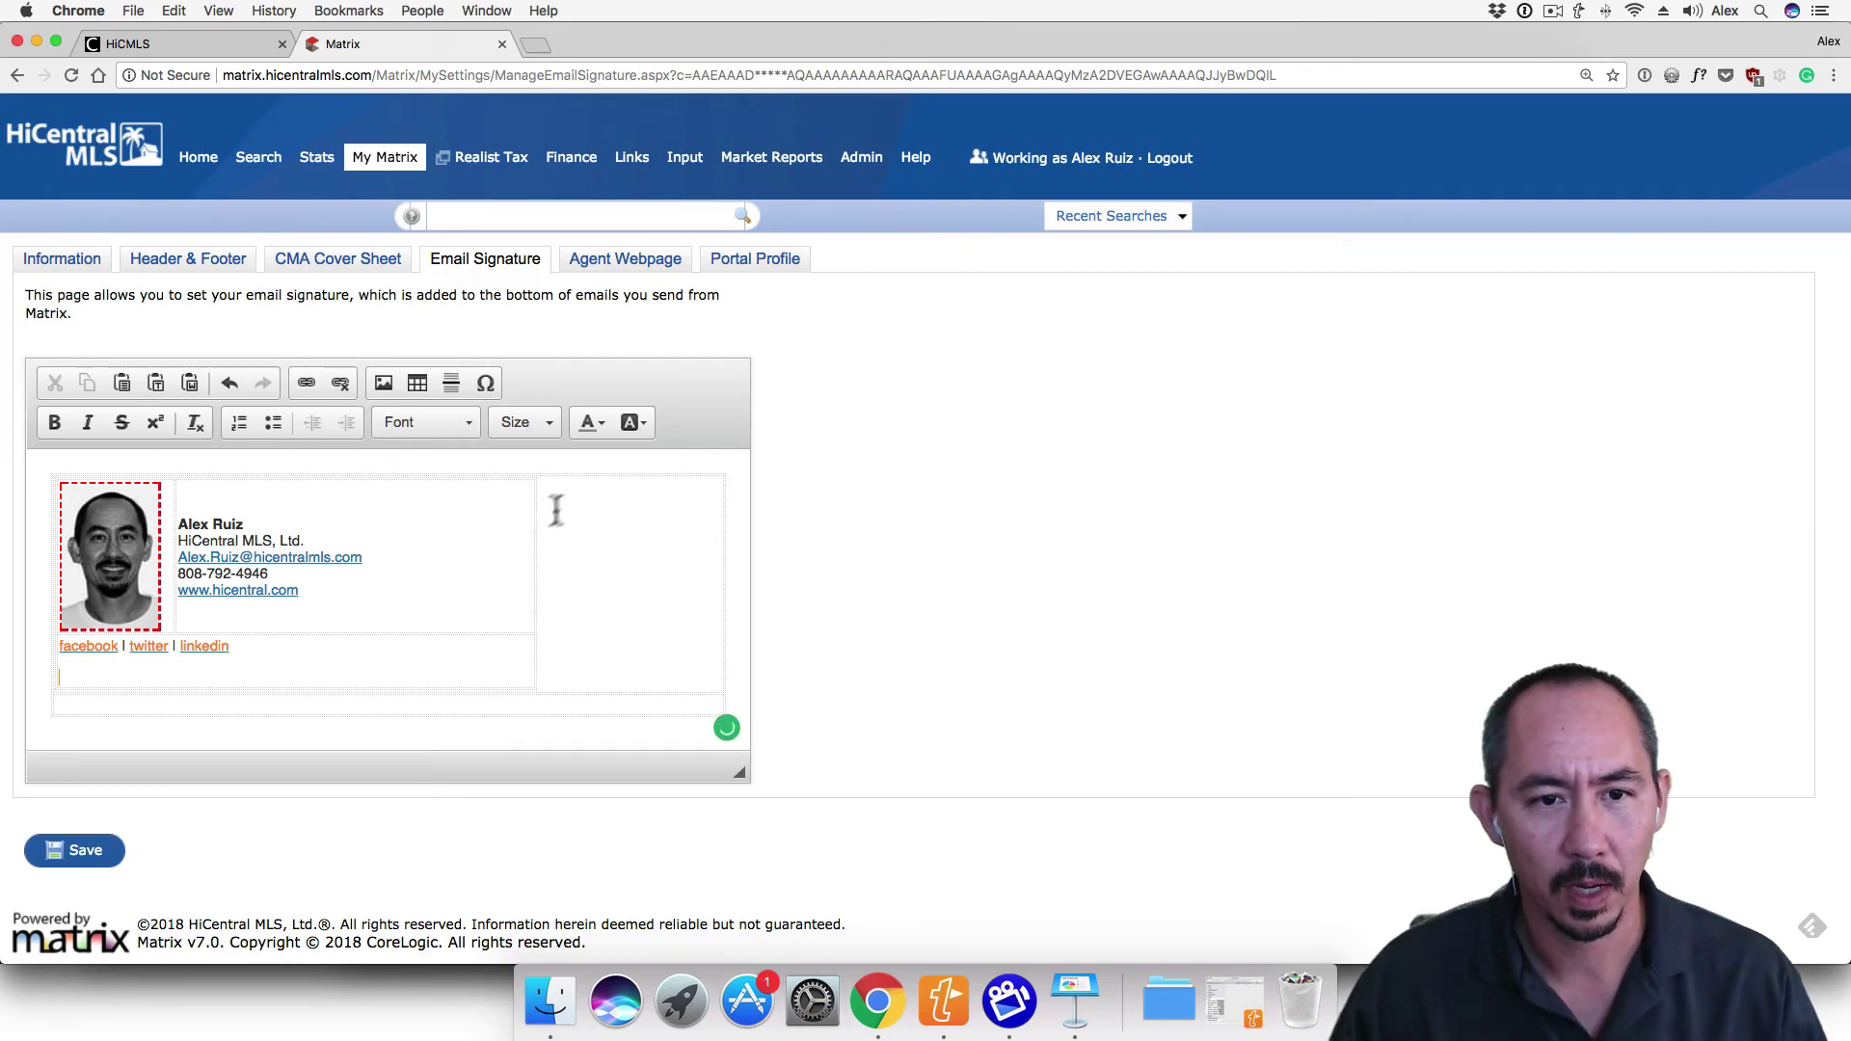
Reset the text colour to Automatic and paste the quote below the social links
{"action": "left_click", "coordinate": [600, 424]}
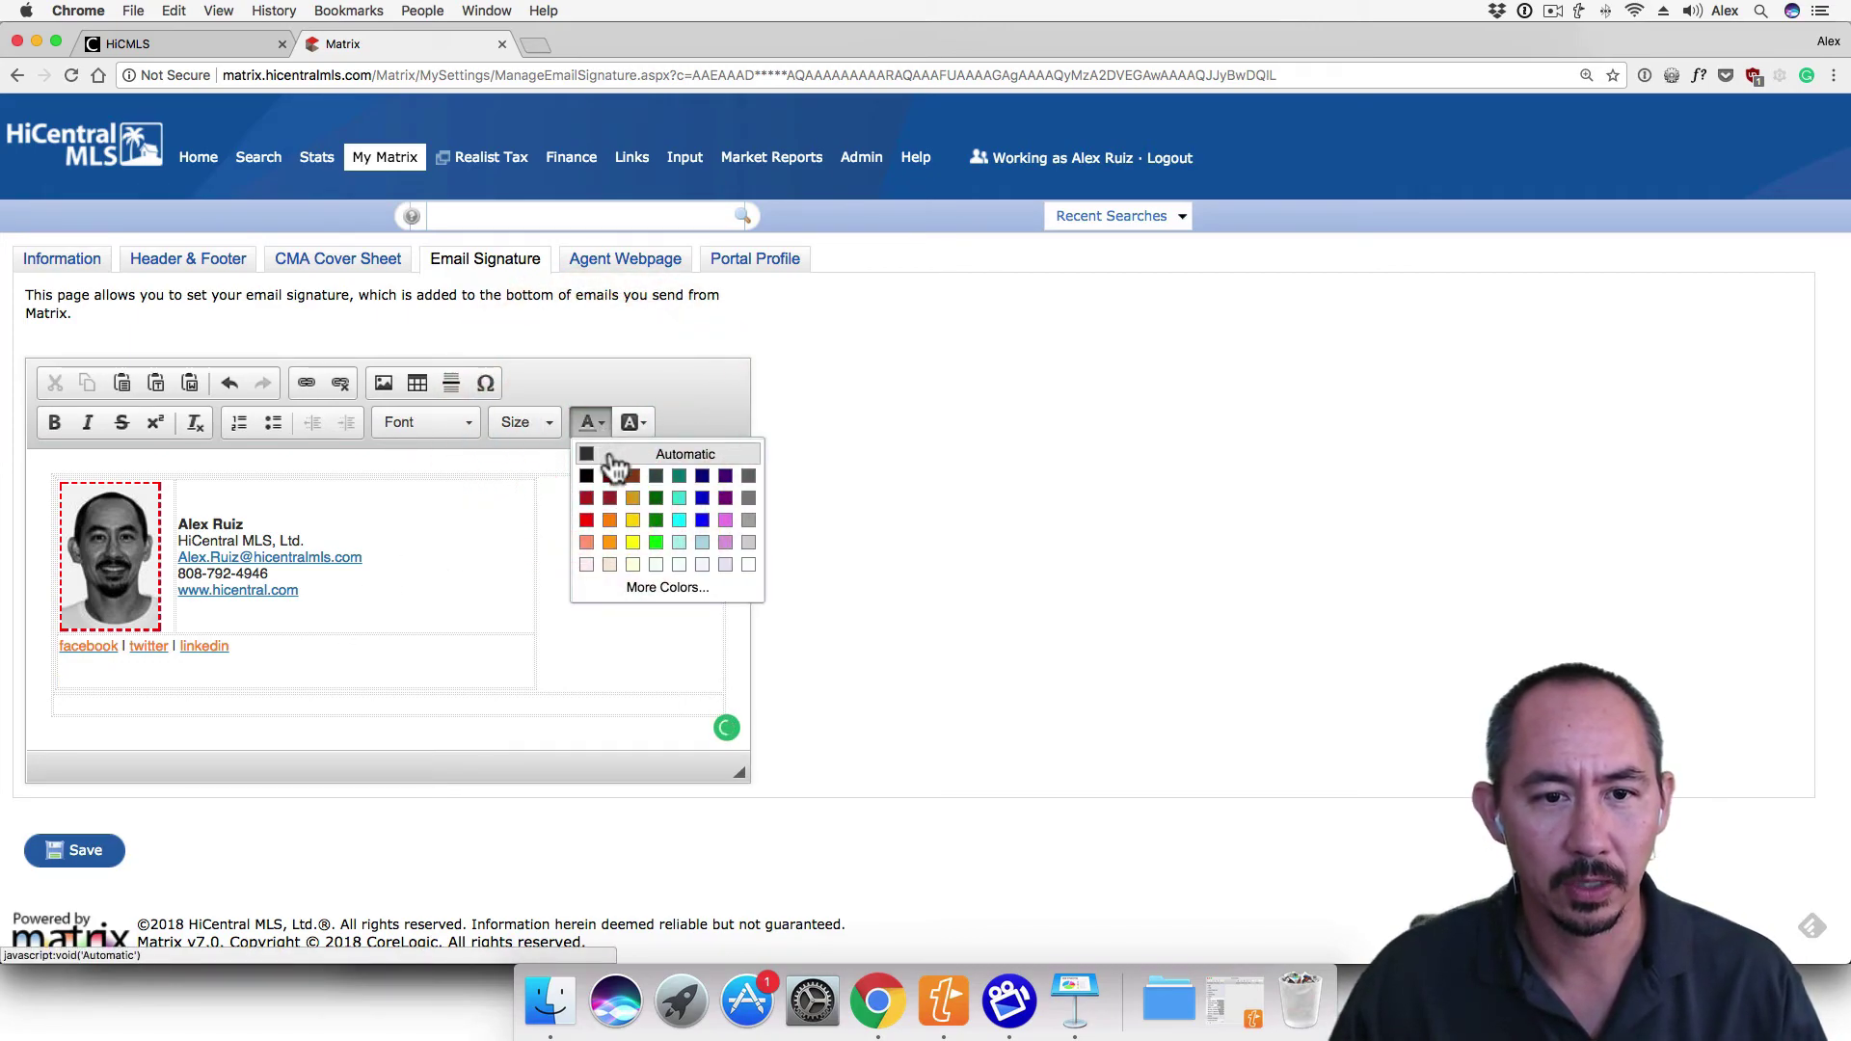
{"action": "left_click", "coordinate": [613, 457]}
{"action": "type", "text": ",mh"}
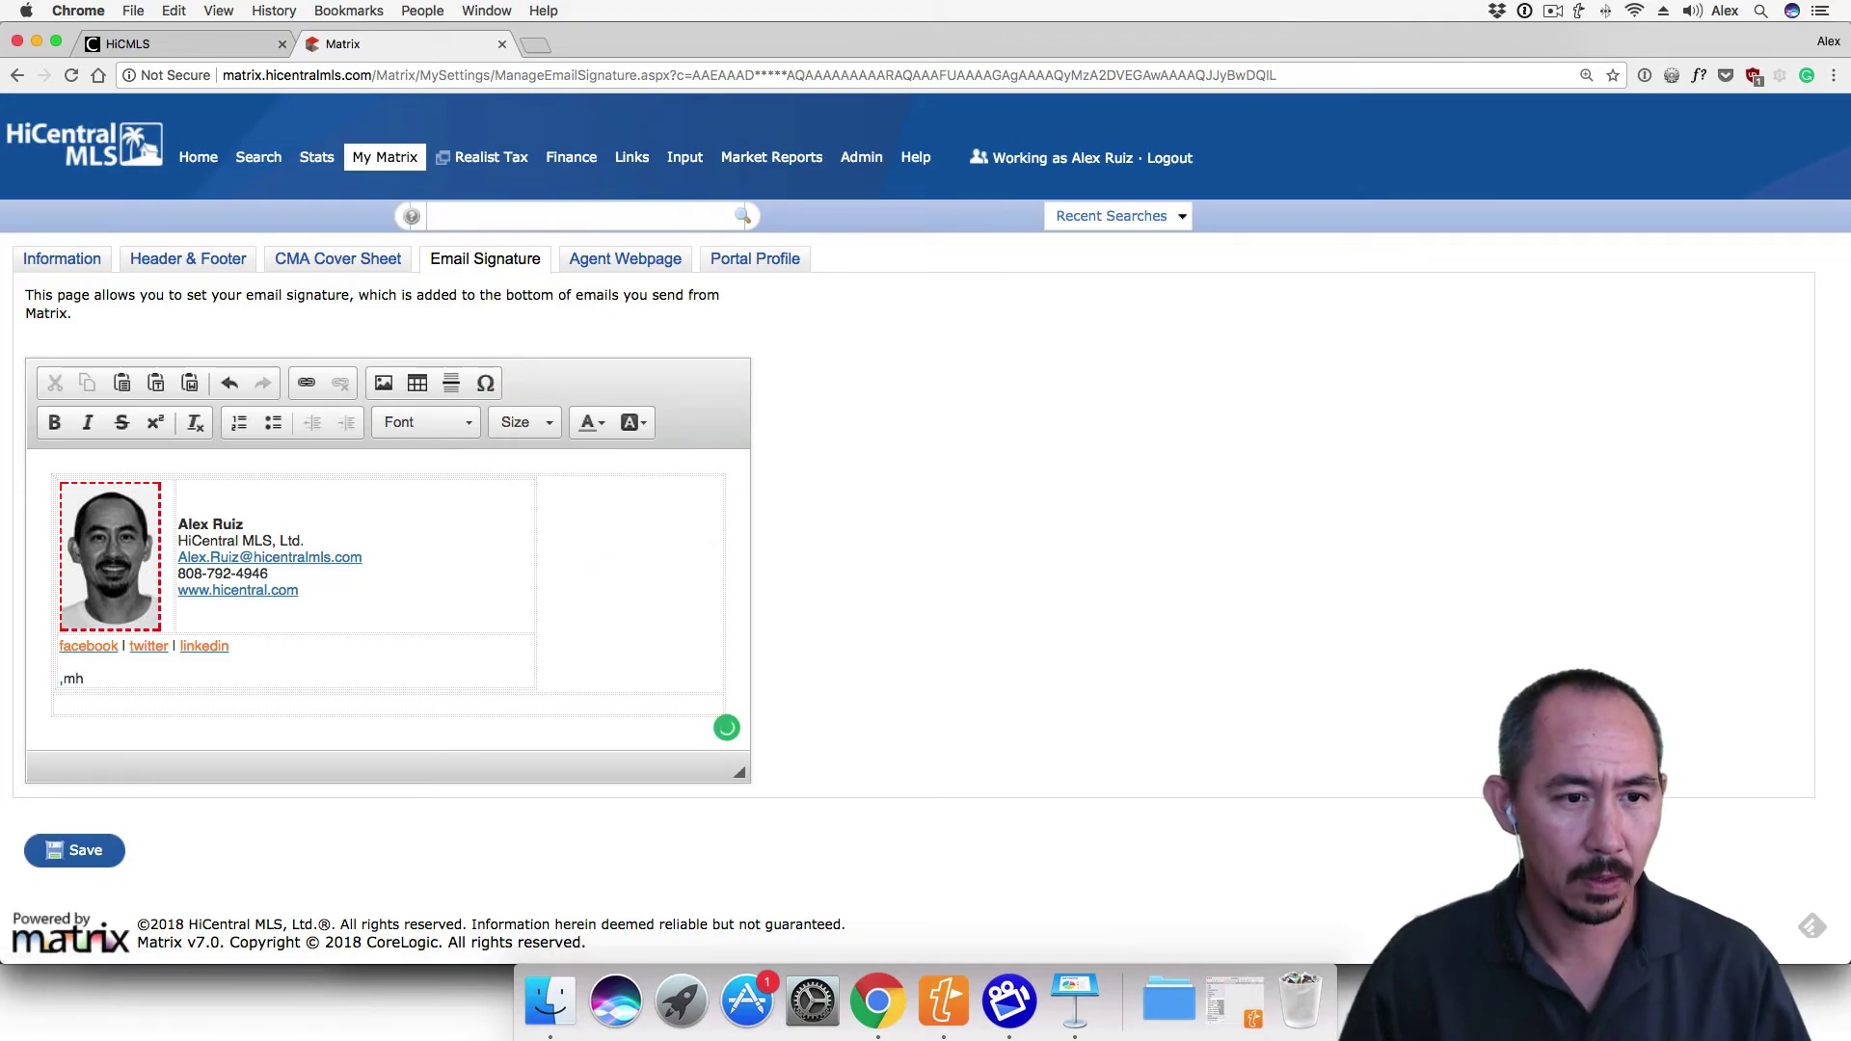
{"action": "type", "text": "jkasnd"}
{"action": "key", "text": "BackSpace"}
{"action": "key", "text": "BackSpace"}
{"action": "key", "text": "BackSpace"}
{"action": "key", "text": "BackSpace"}
{"action": "key", "text": "BackSpace"}
{"action": "key", "text": "BackSpace"}
{"action": "key", "text": "BackSpace"}
{"action": "key", "text": "BackSpace"}
{"action": "key", "text": "BackSpace"}
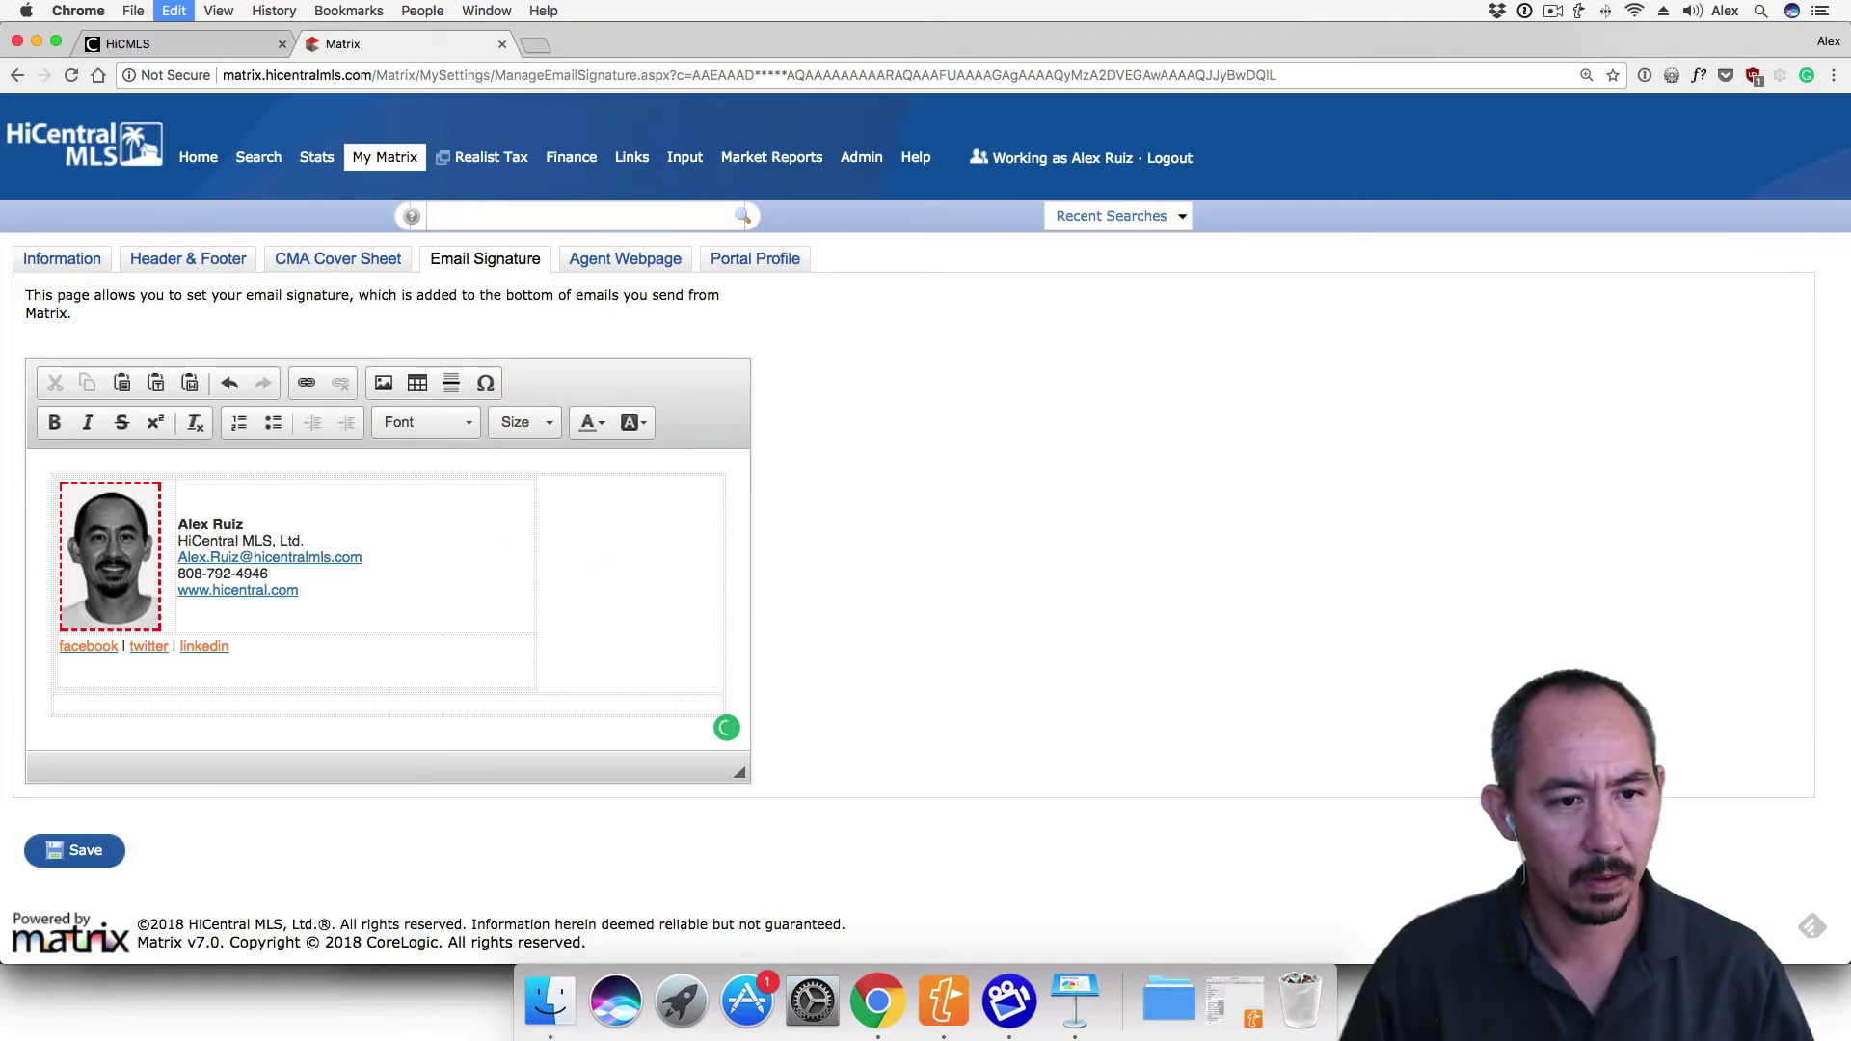
{"action": "type", "text": "\"I'm sick of following my dreams. I'm just going to ask them where they're goin', and hook up with them later.\" - Mitch Hedberg"}
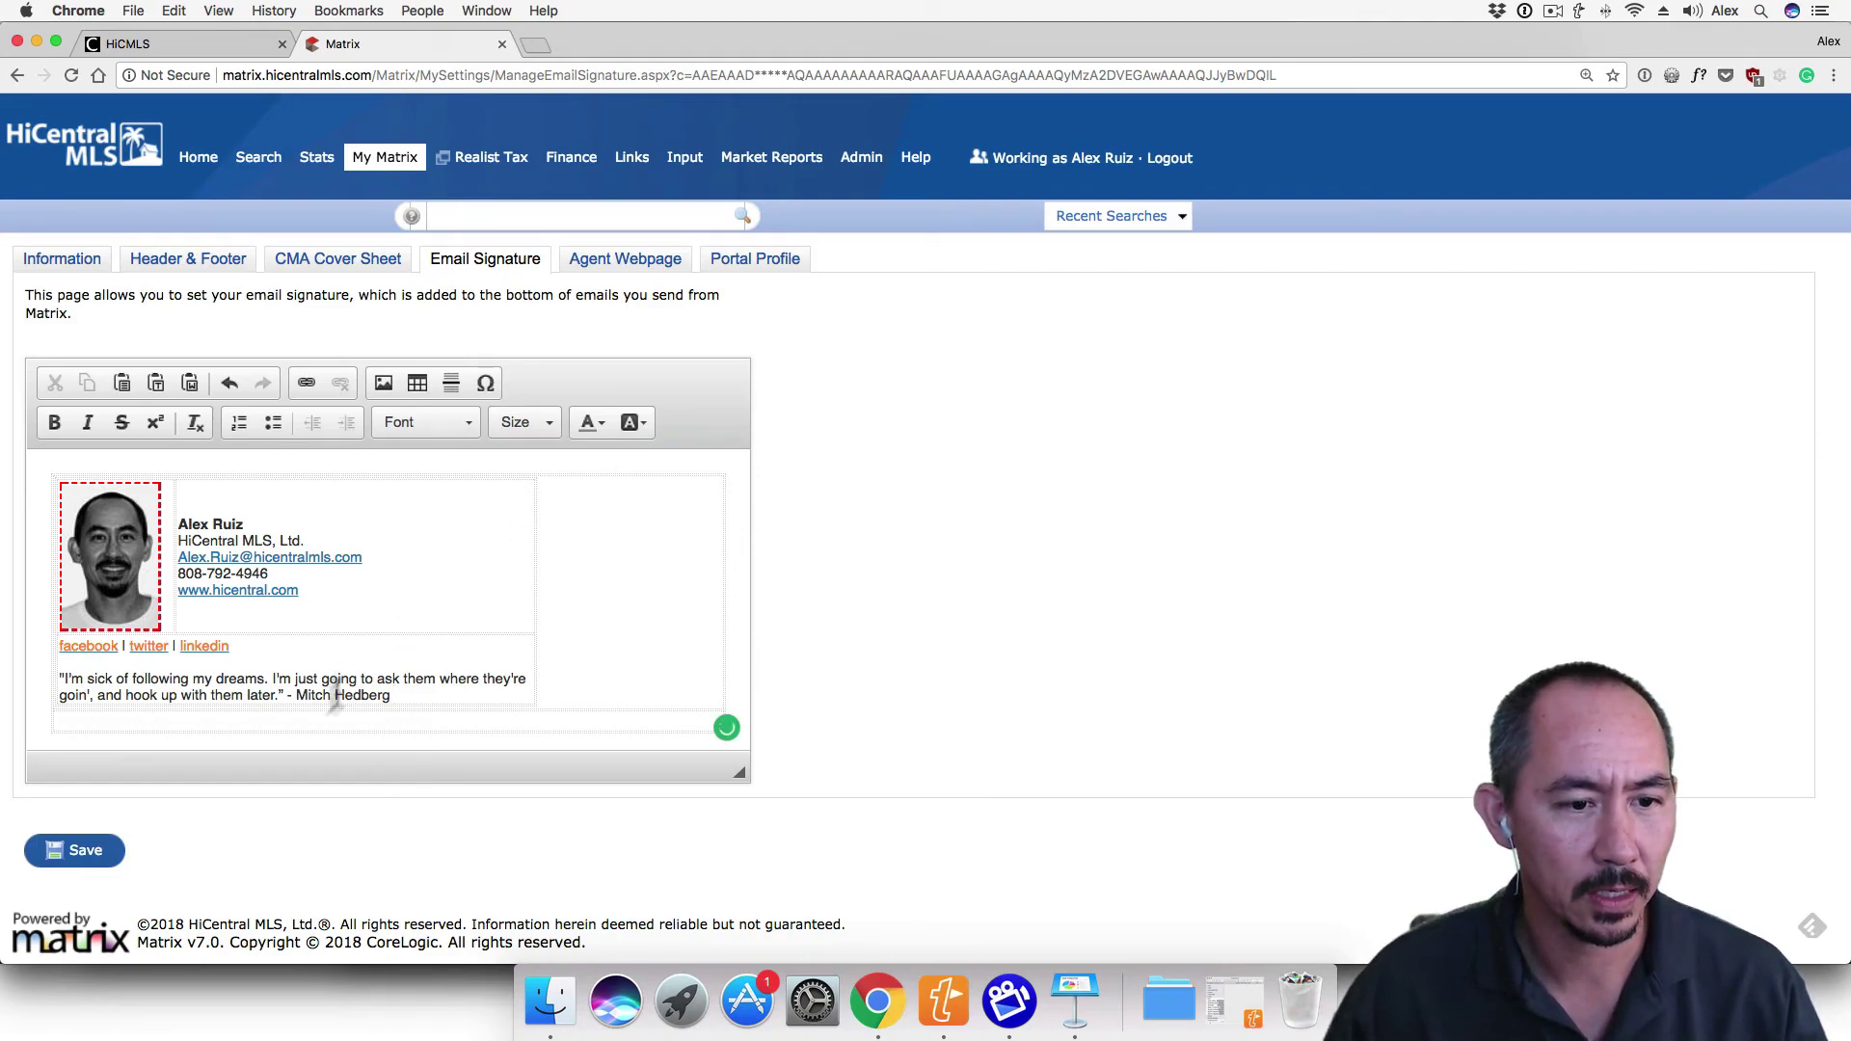
Save the email signature, then pick Ewaplain as the search region
{"action": "left_click", "coordinate": [89, 850]}
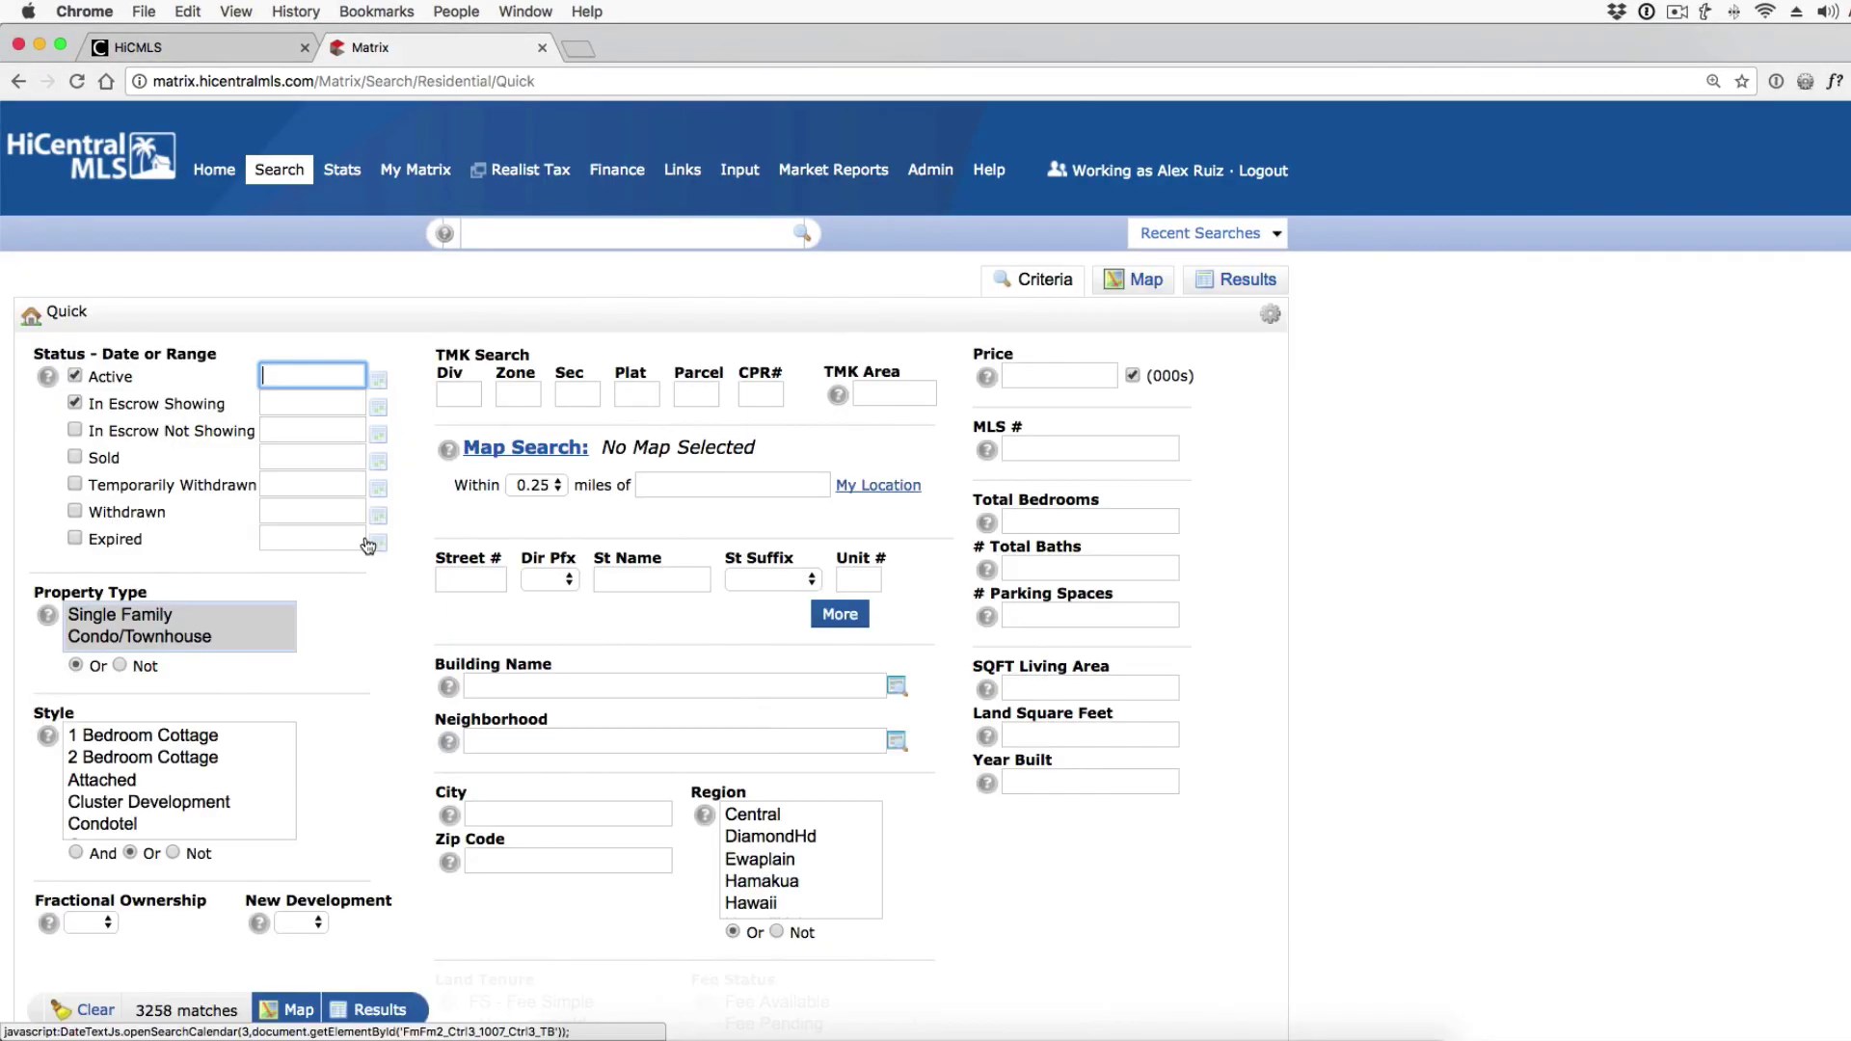
{"action": "scroll", "coordinate": [365, 542], "scroll_direction": "down", "scroll_amount": 3}
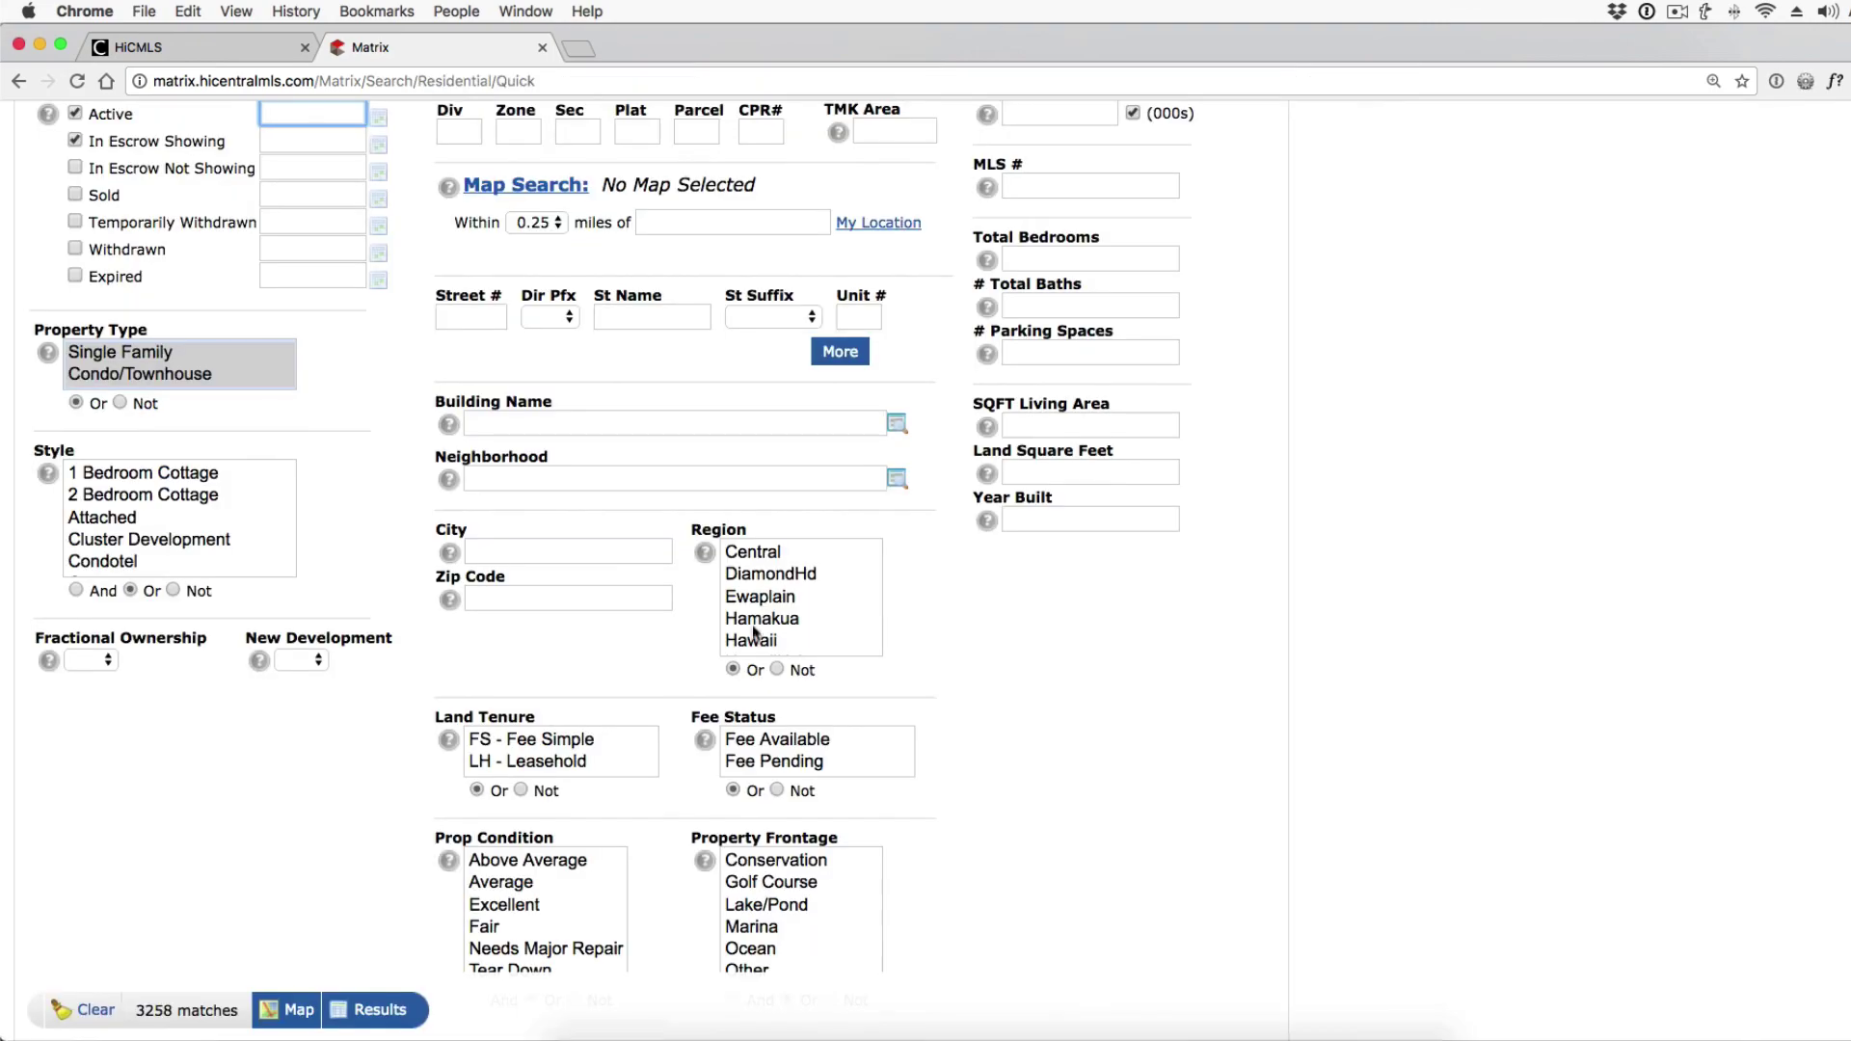
{"action": "left_click", "coordinate": [785, 595]}
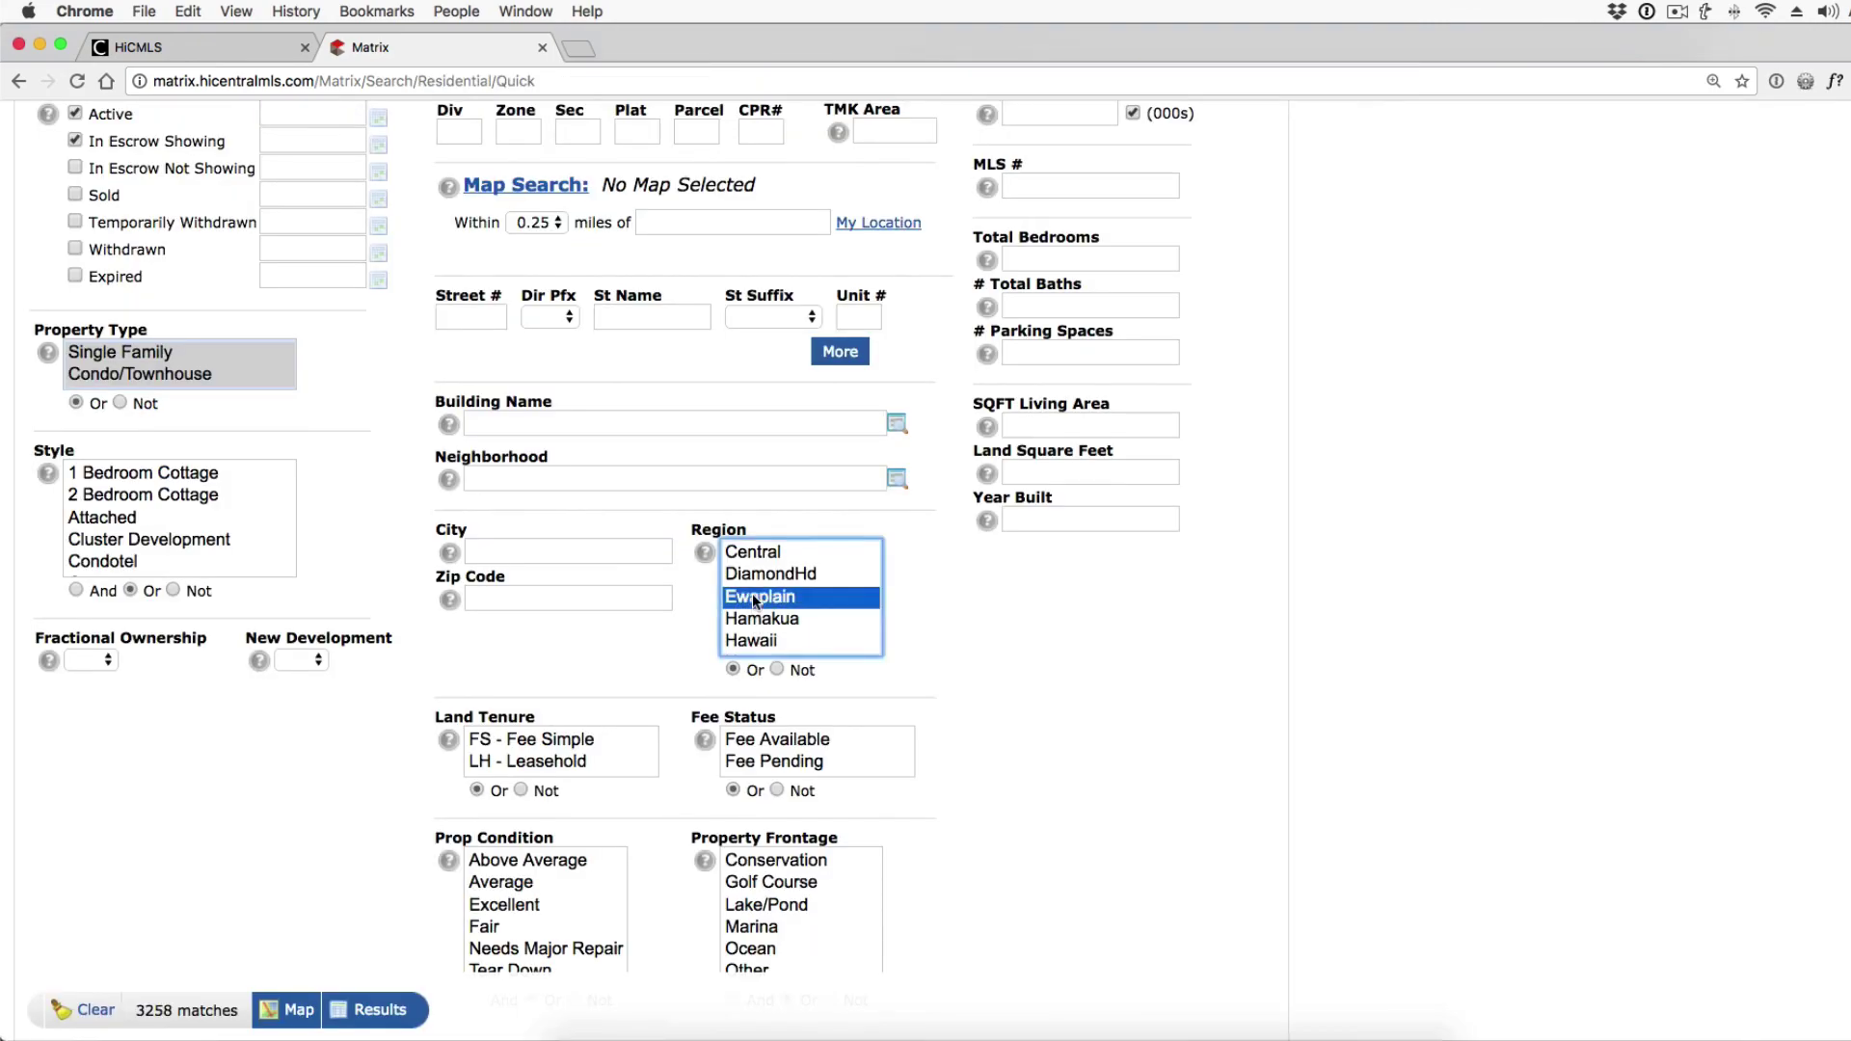